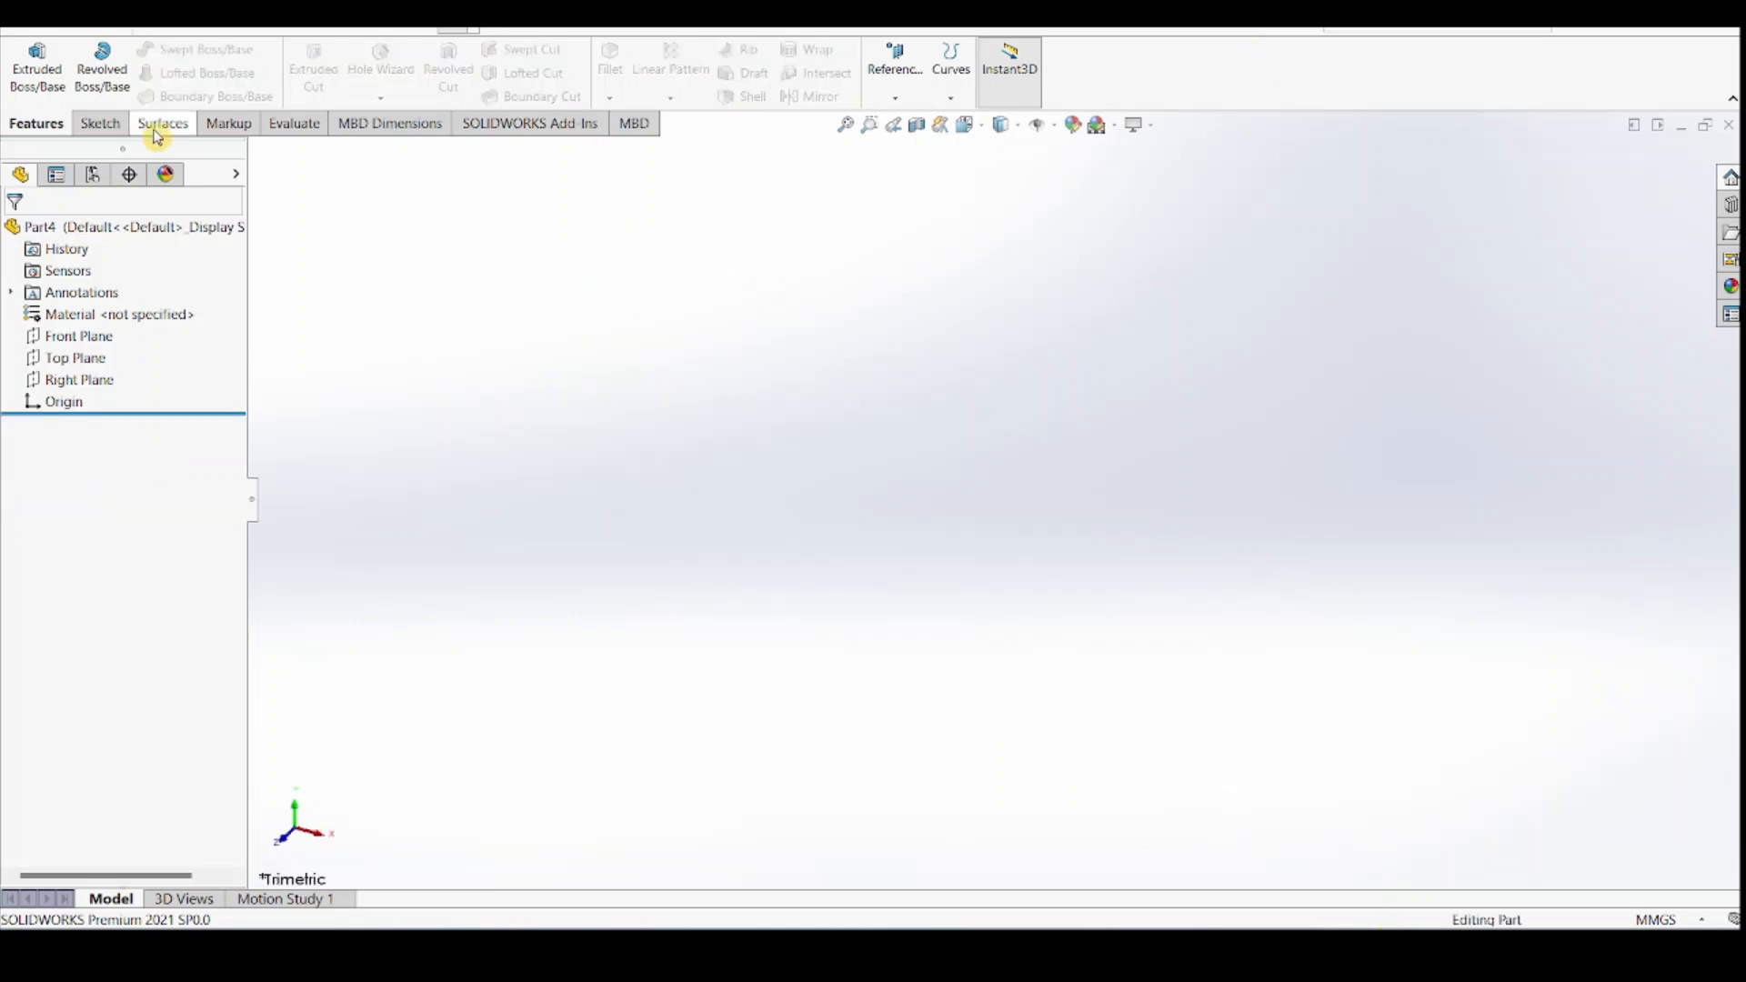
Sketch a centre rectangle on the Front Plane, centred on the origin and about 24 mm high
{"action": "left_click", "coordinate": [100, 123]}
{"action": "left_click", "coordinate": [27, 60]}
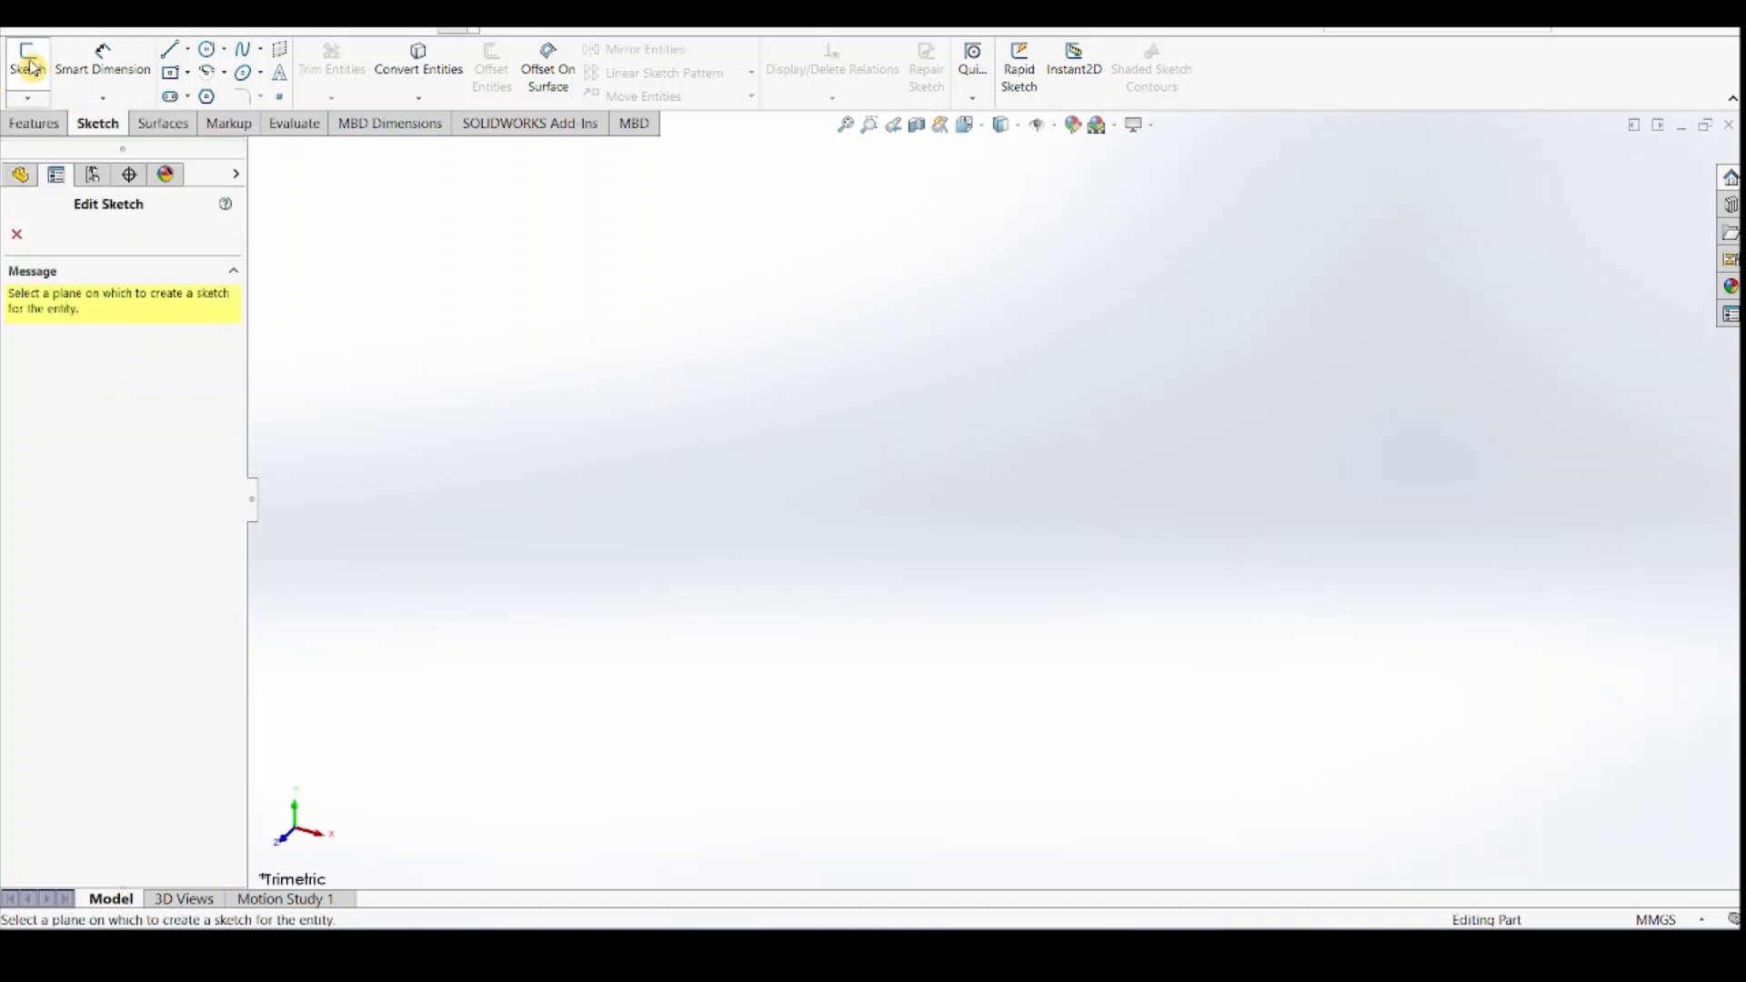
{"action": "left_click", "coordinate": [750, 327]}
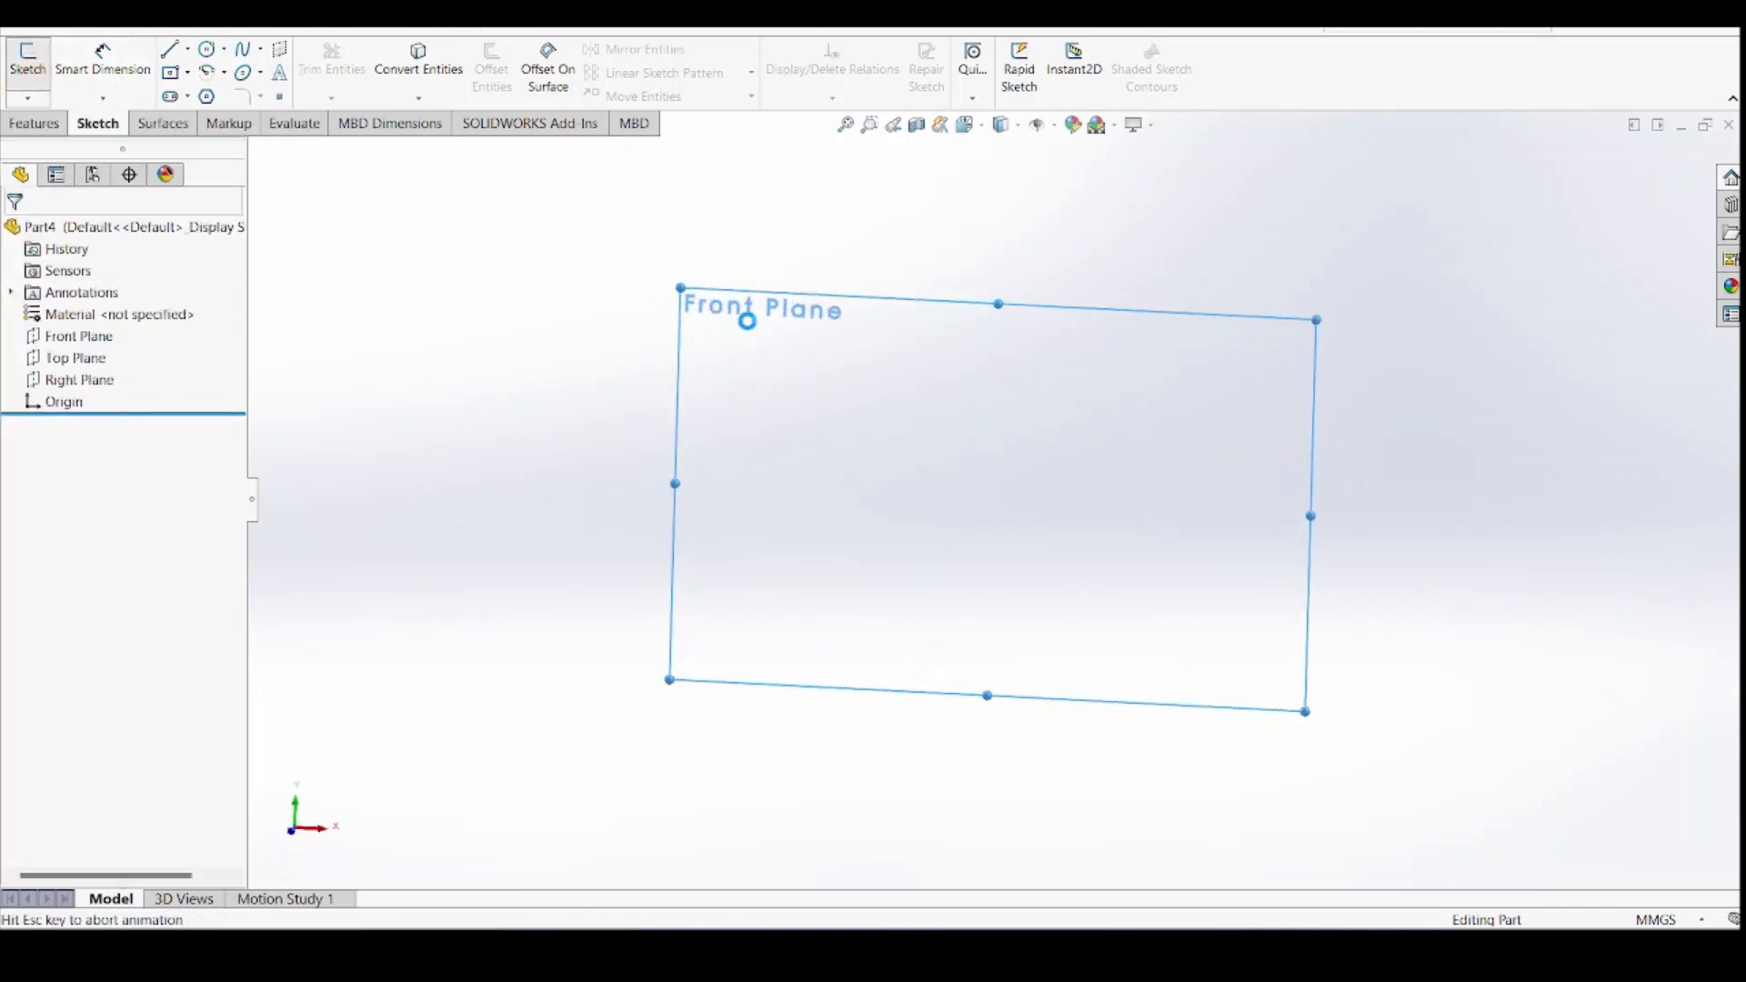
{"action": "left_click", "coordinate": [172, 74]}
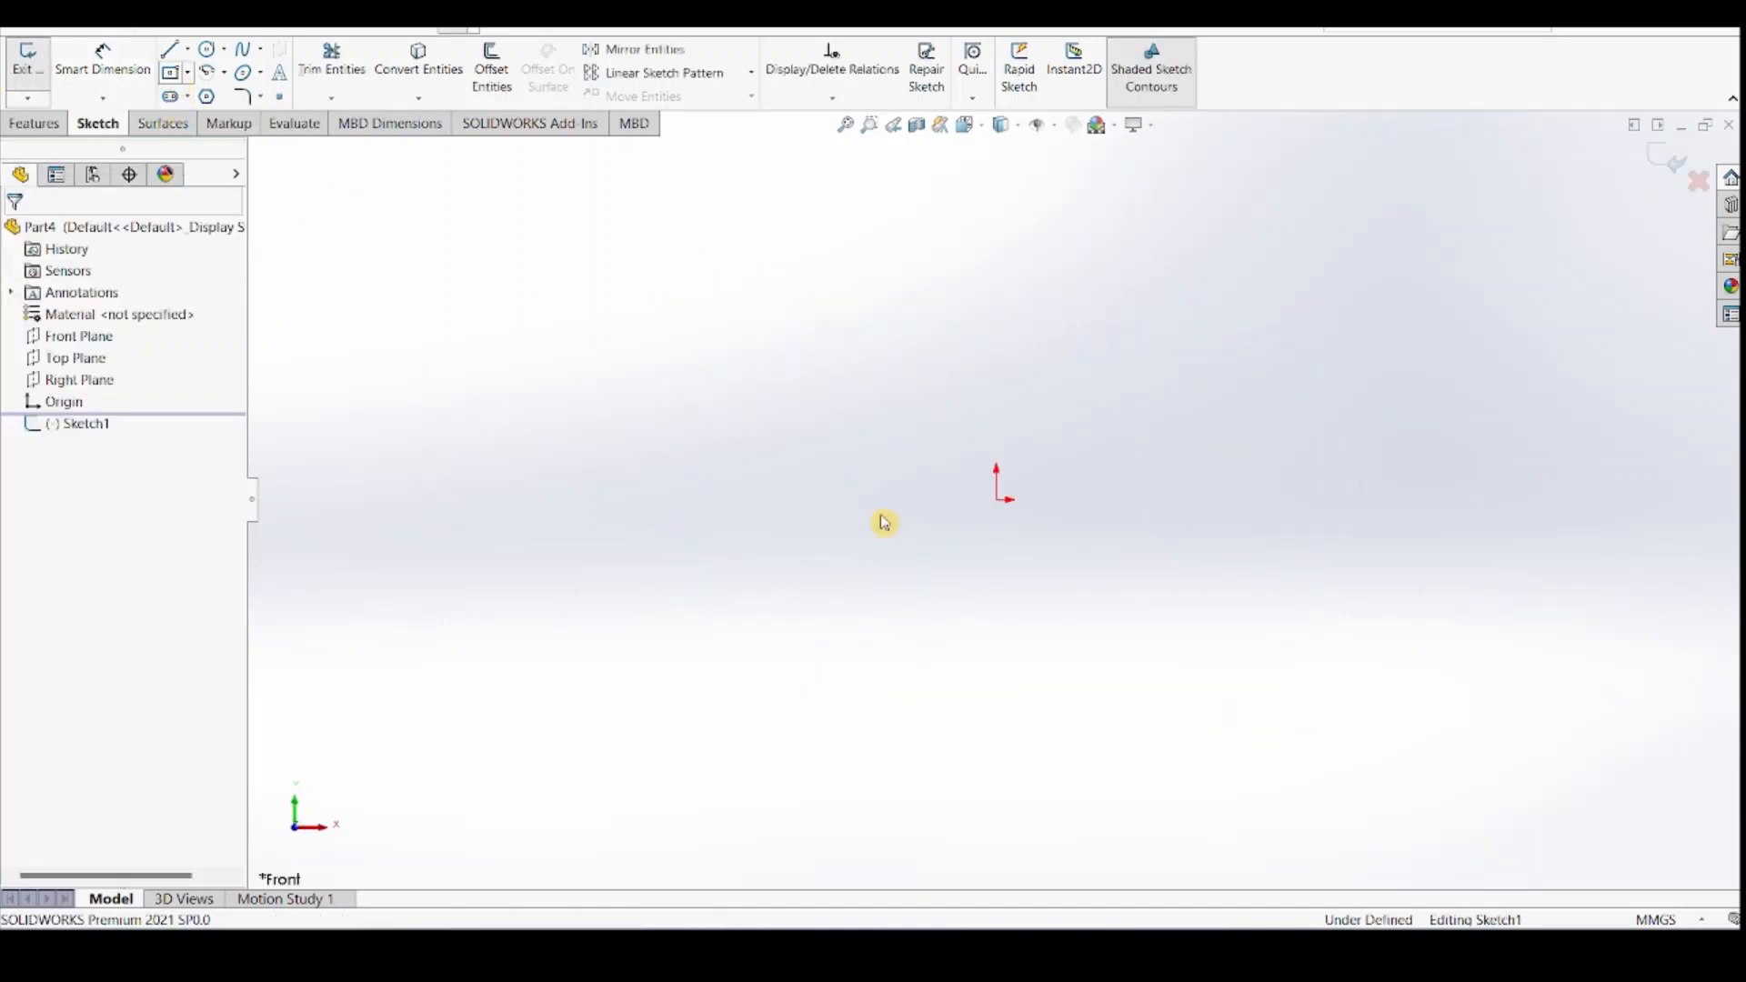
{"action": "left_click", "coordinate": [1015, 509]}
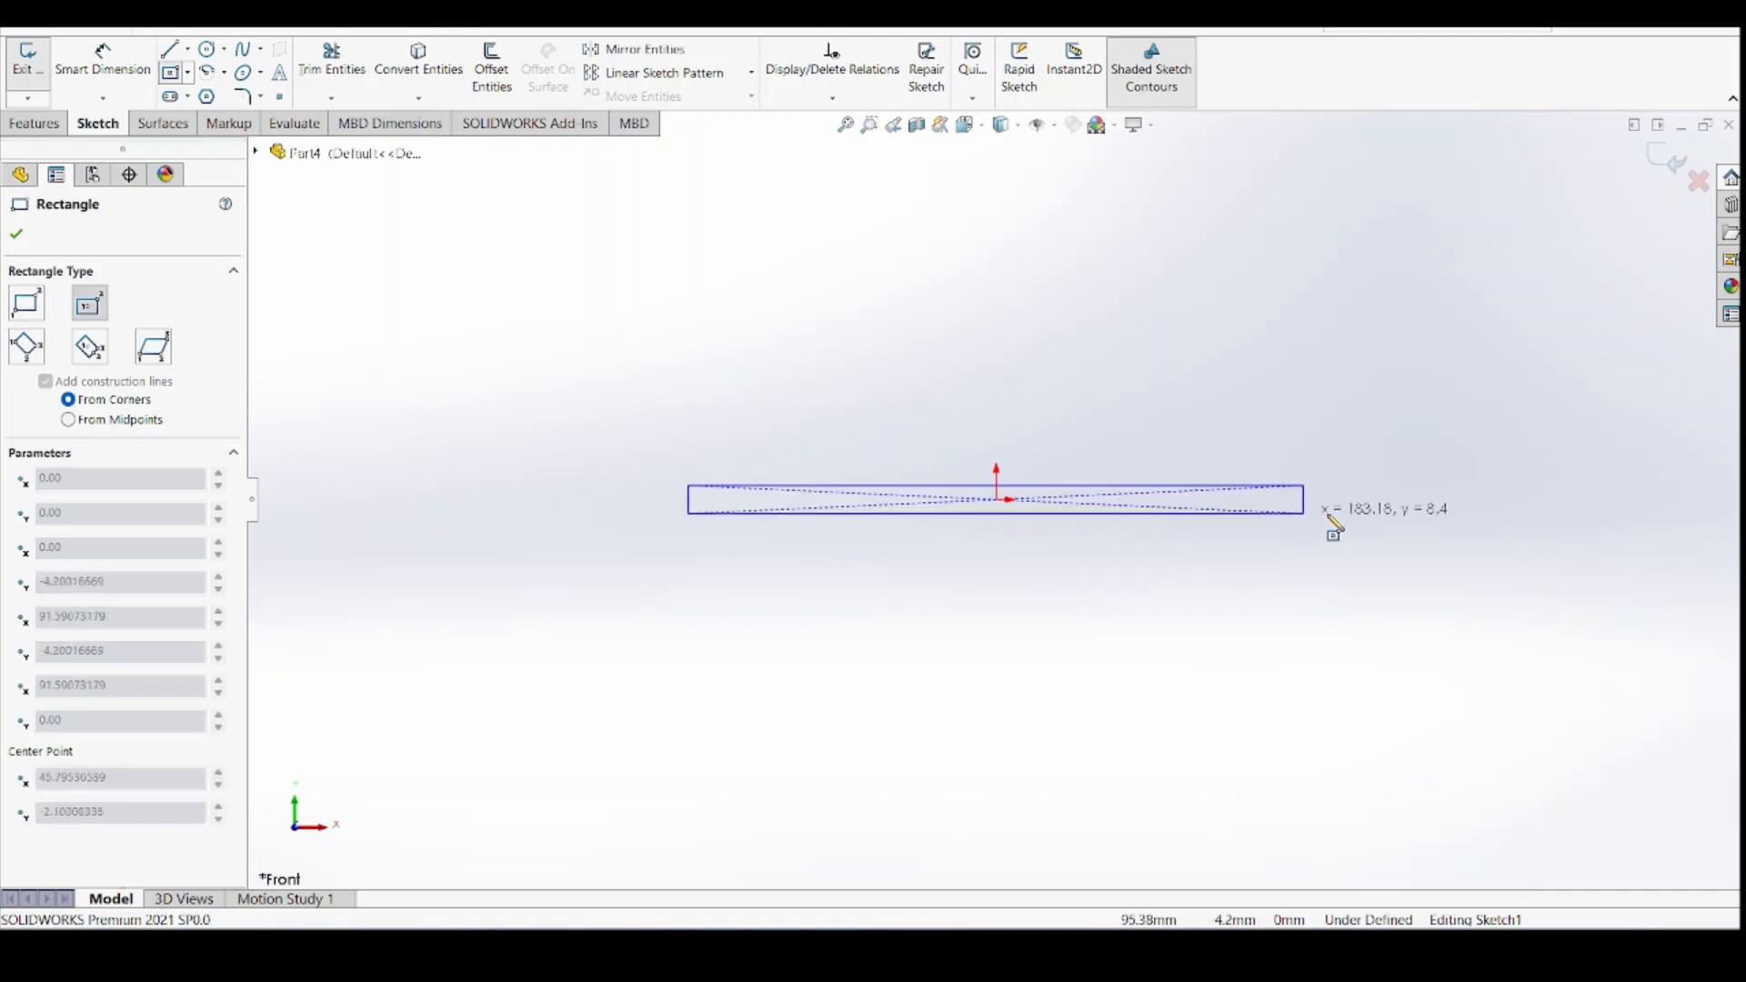
{"action": "left_click", "coordinate": [1369, 541]}
Dimension the rectangle's height as 6 mm
{"action": "left_click", "coordinate": [100, 69]}
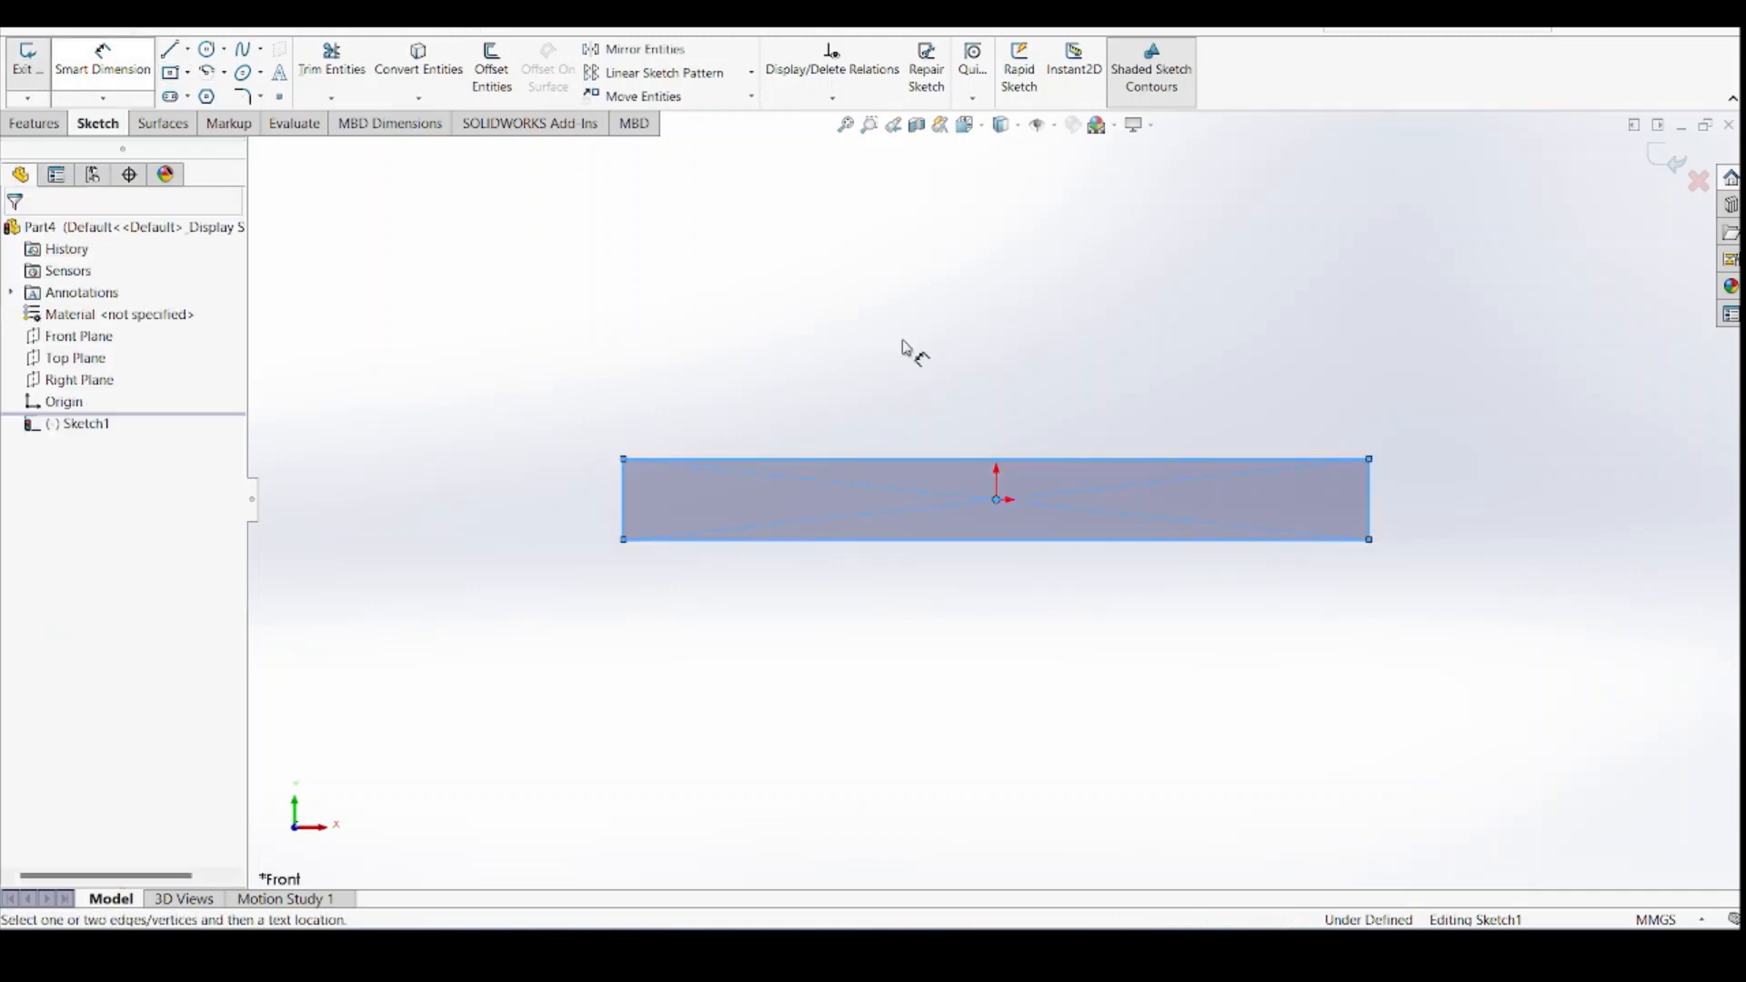
{"action": "left_click", "coordinate": [1371, 513]}
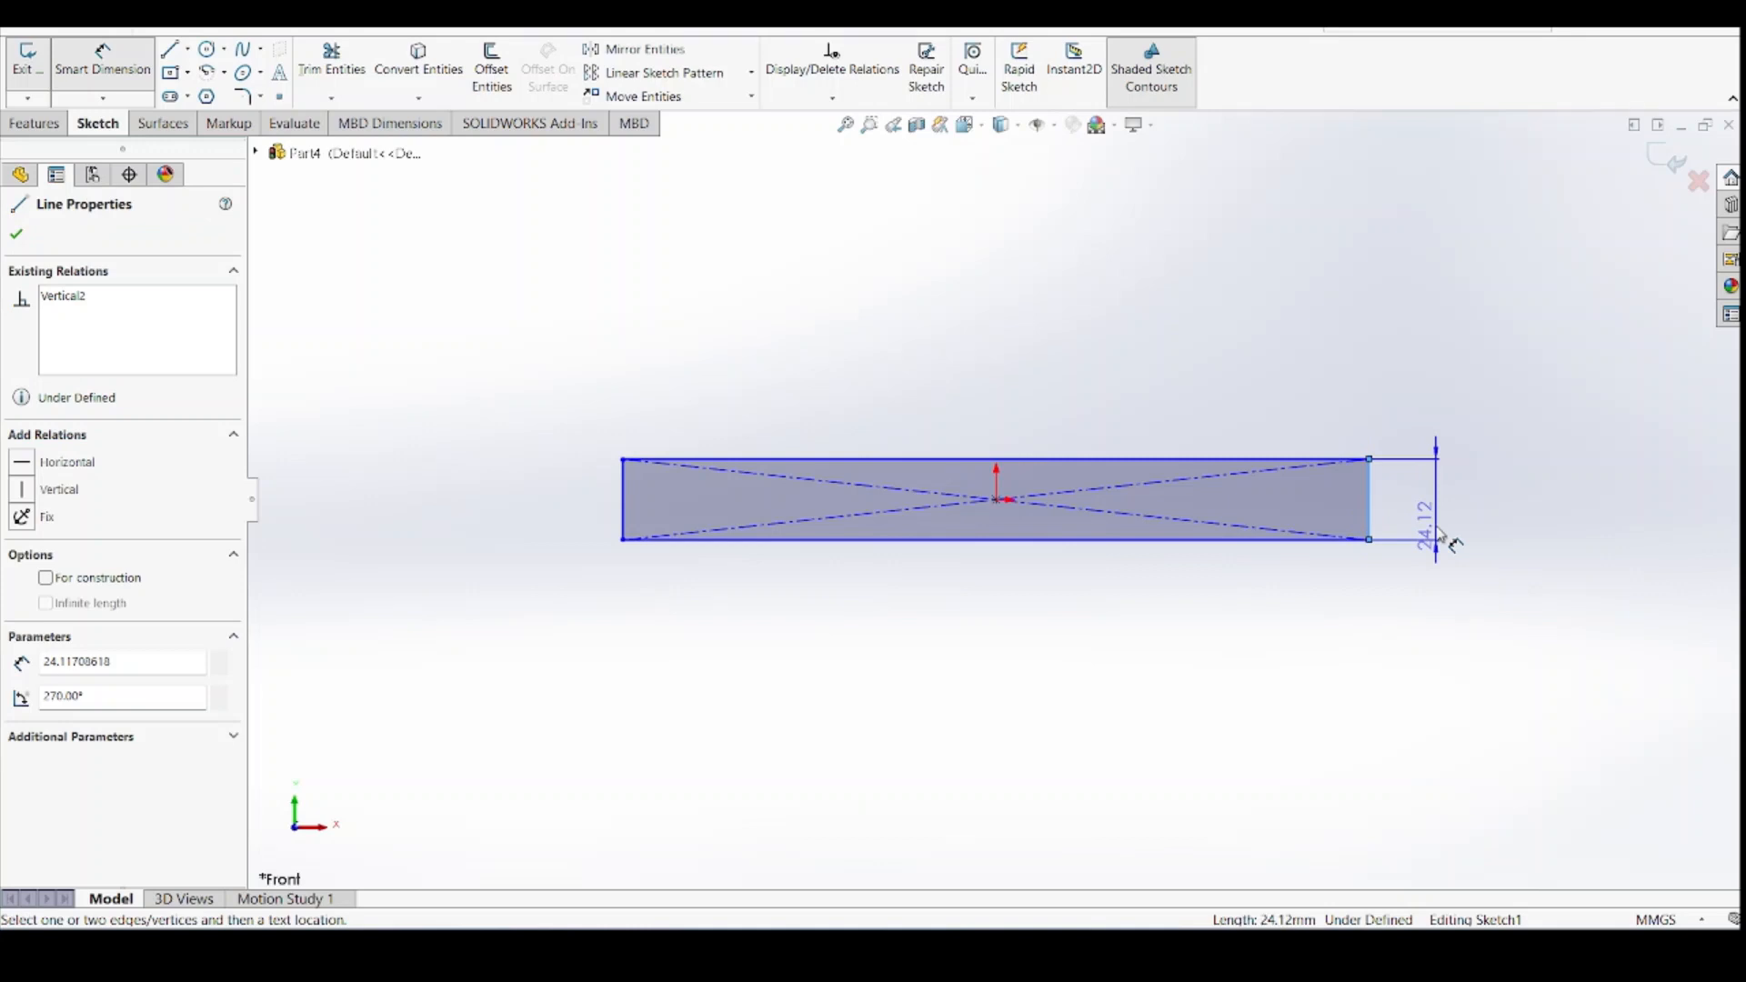
{"action": "left_click", "coordinate": [1438, 529]}
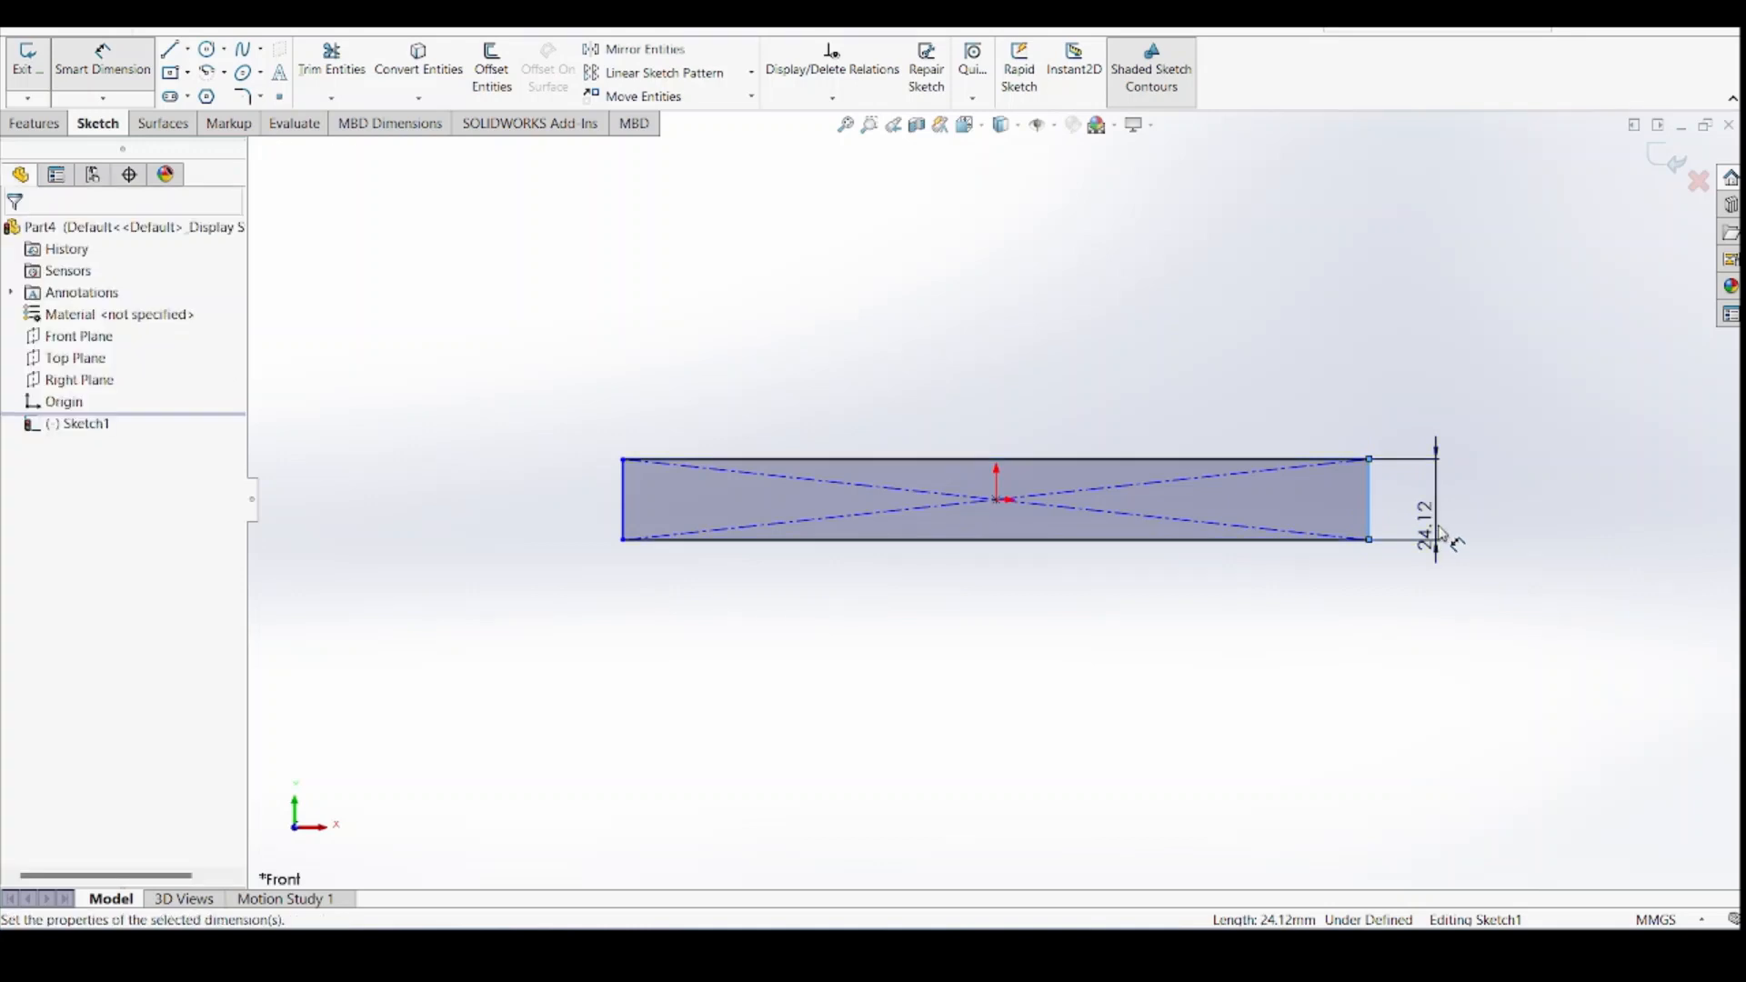
{"action": "type", "text": "4"}
{"action": "key", "text": "Return"}
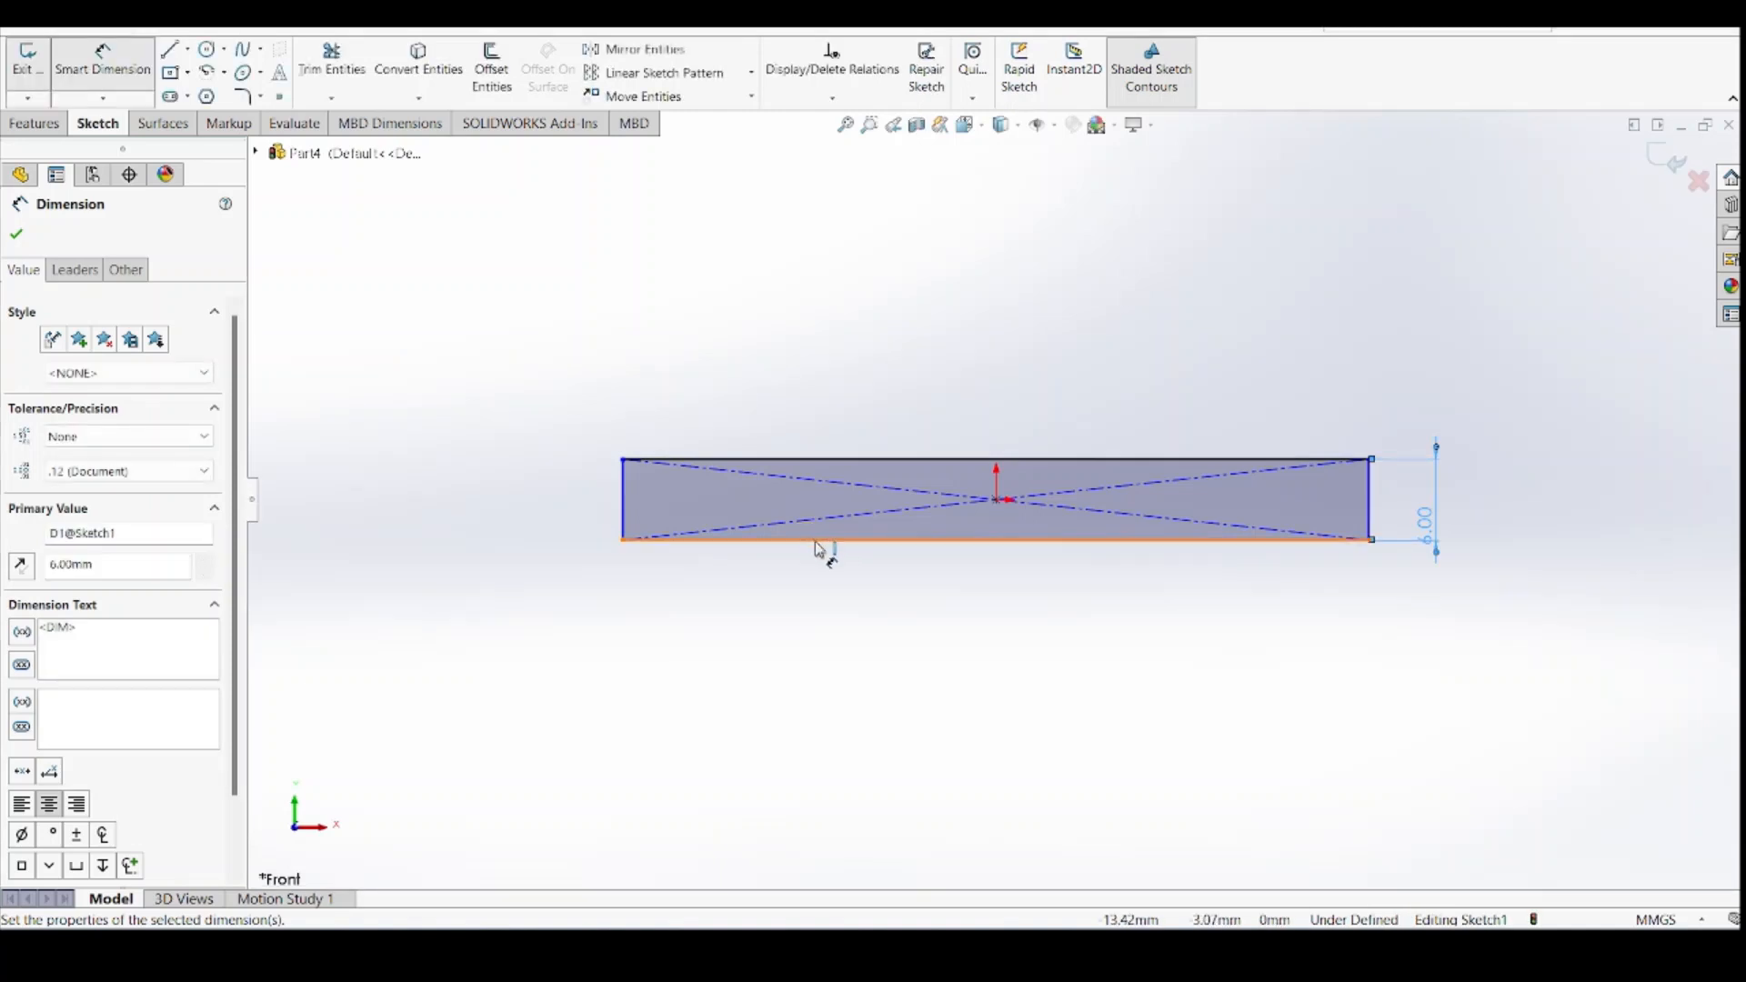
Dimension the rectangle's horizontal length as 300 mm and finish the sketch
{"action": "left_click", "coordinate": [1009, 642]}
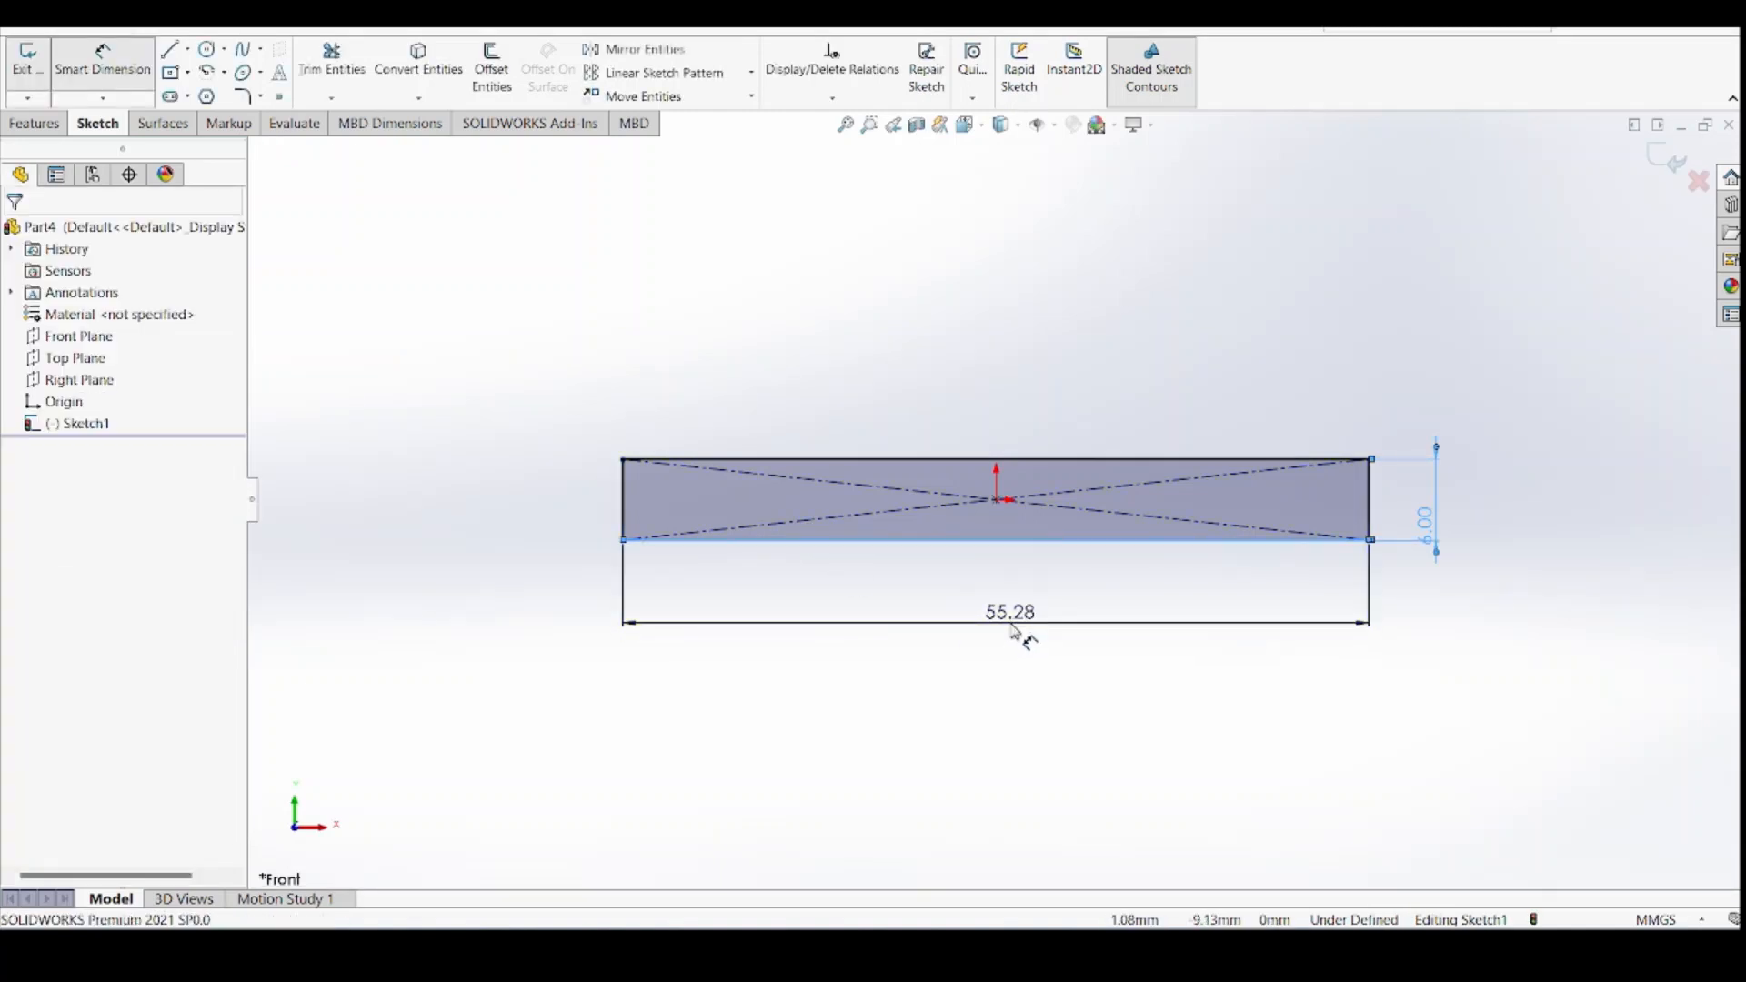
{"action": "left_click", "coordinate": [1014, 630]}
{"action": "type", "text": "30"}
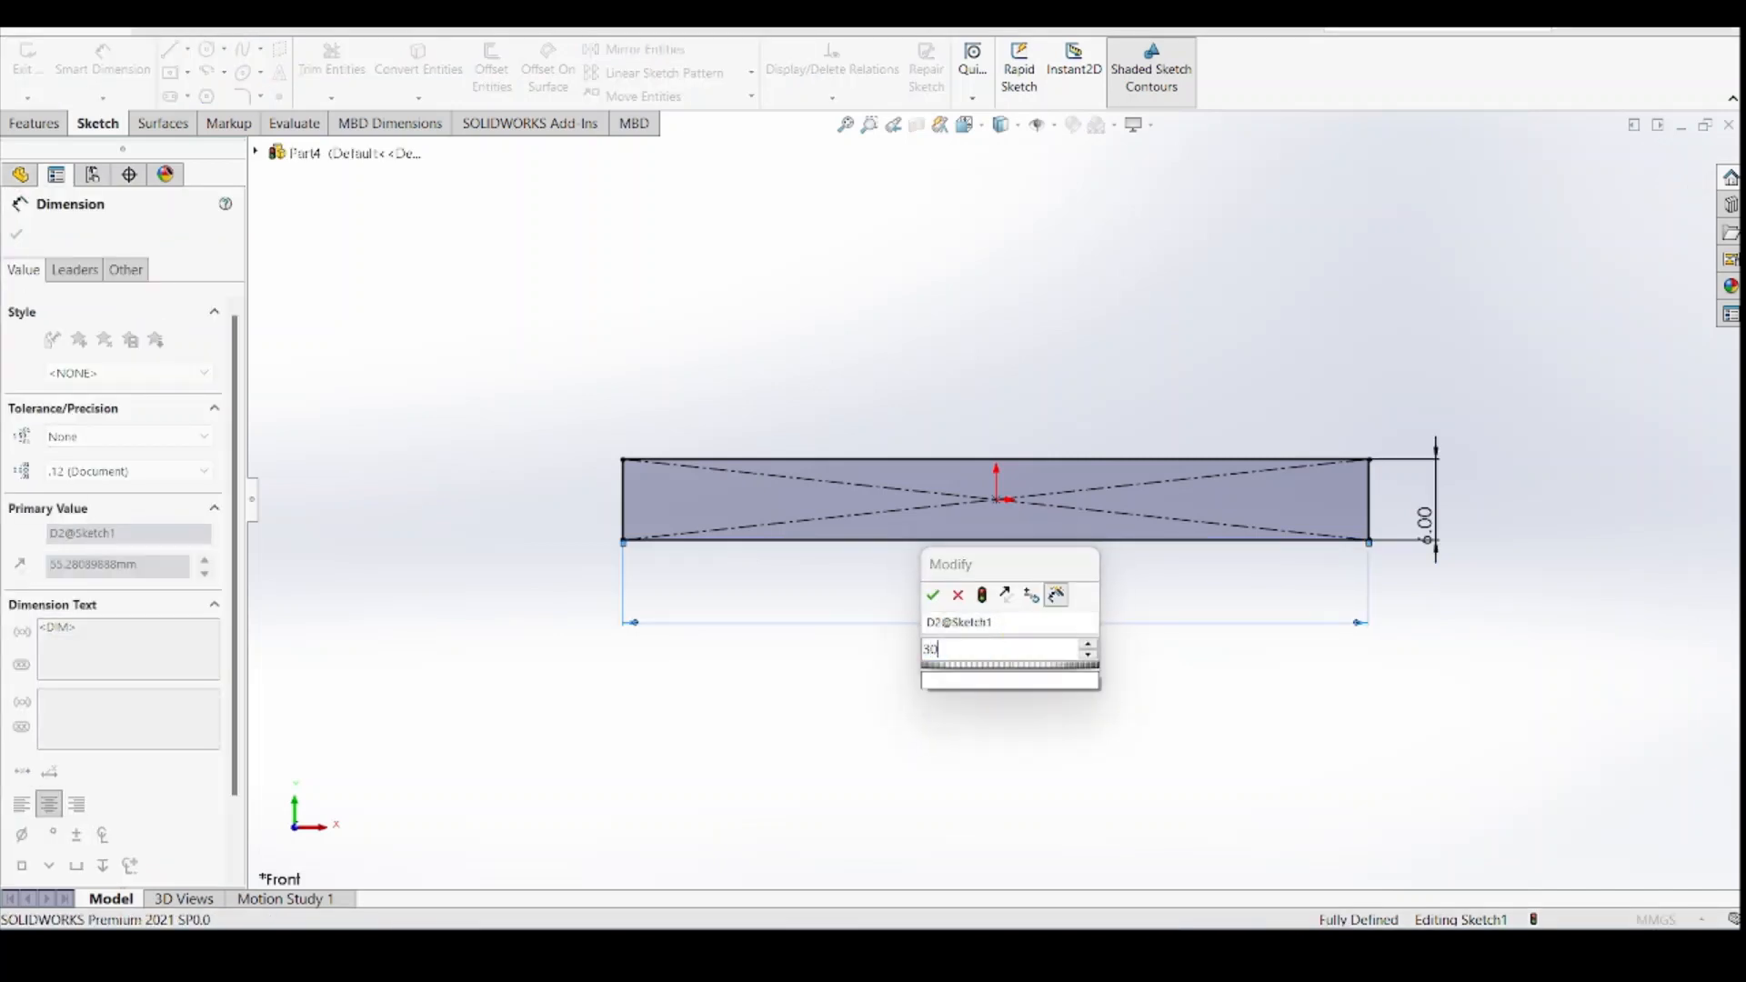
{"action": "type", "text": "0"}
{"action": "key", "text": "Return"}
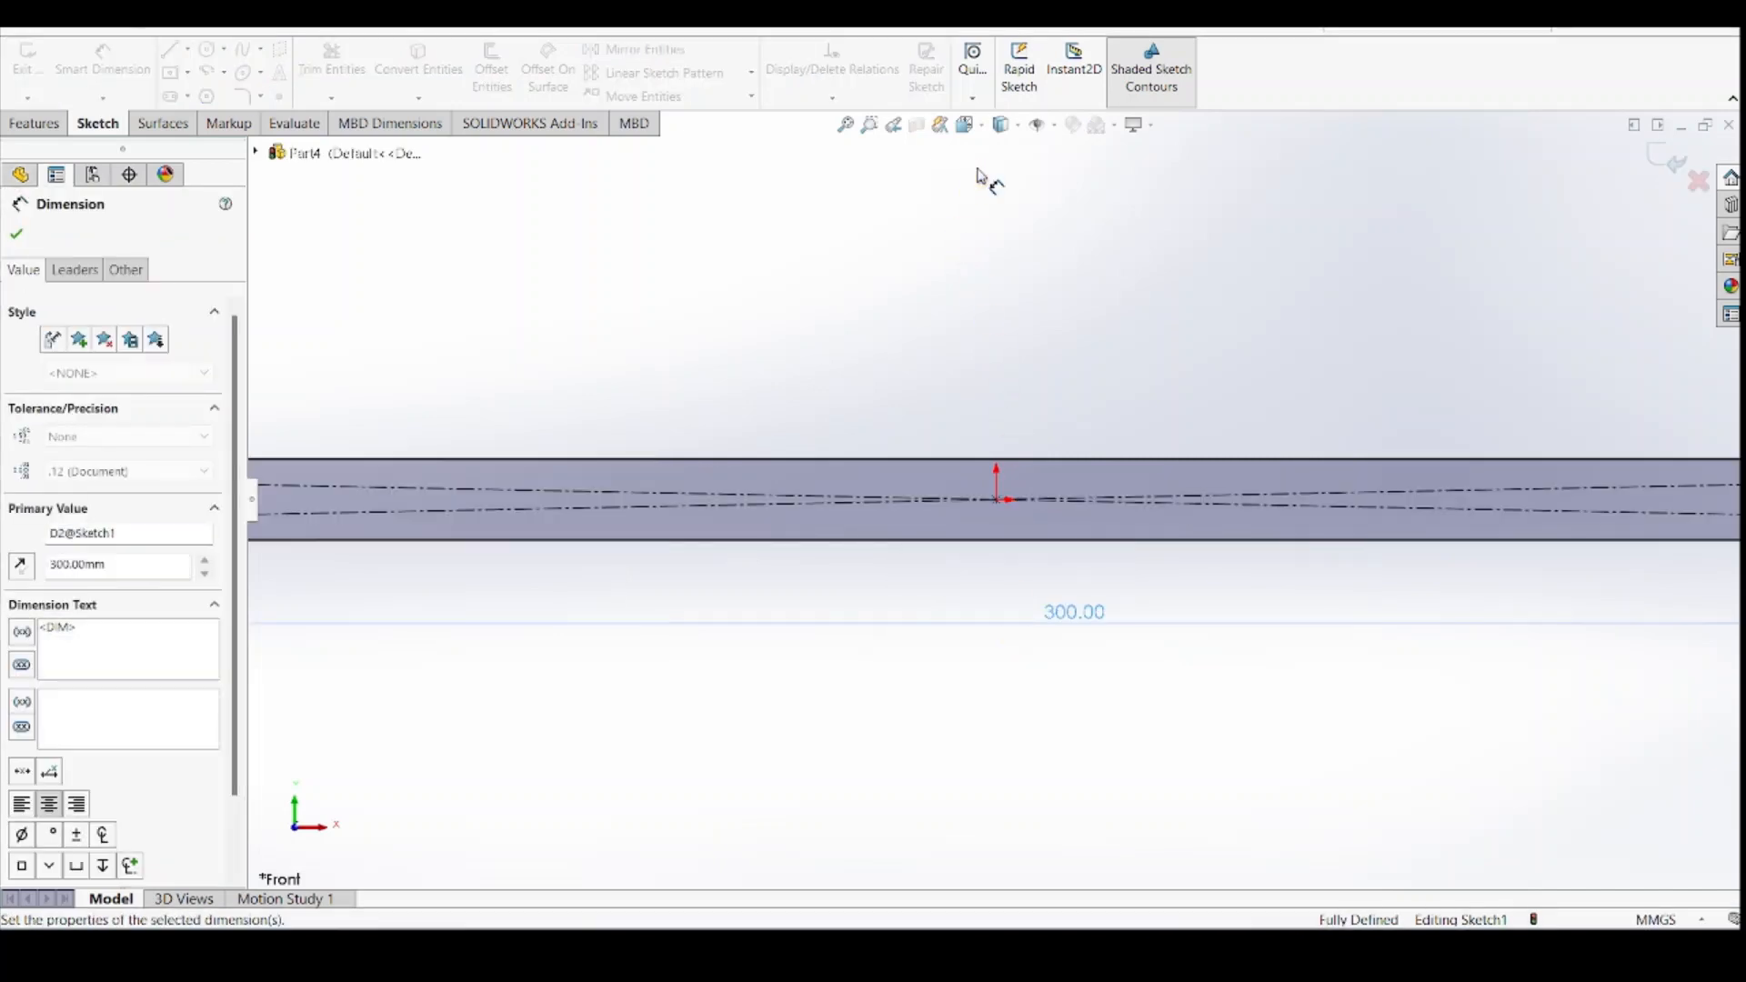
{"action": "left_click", "coordinate": [852, 126]}
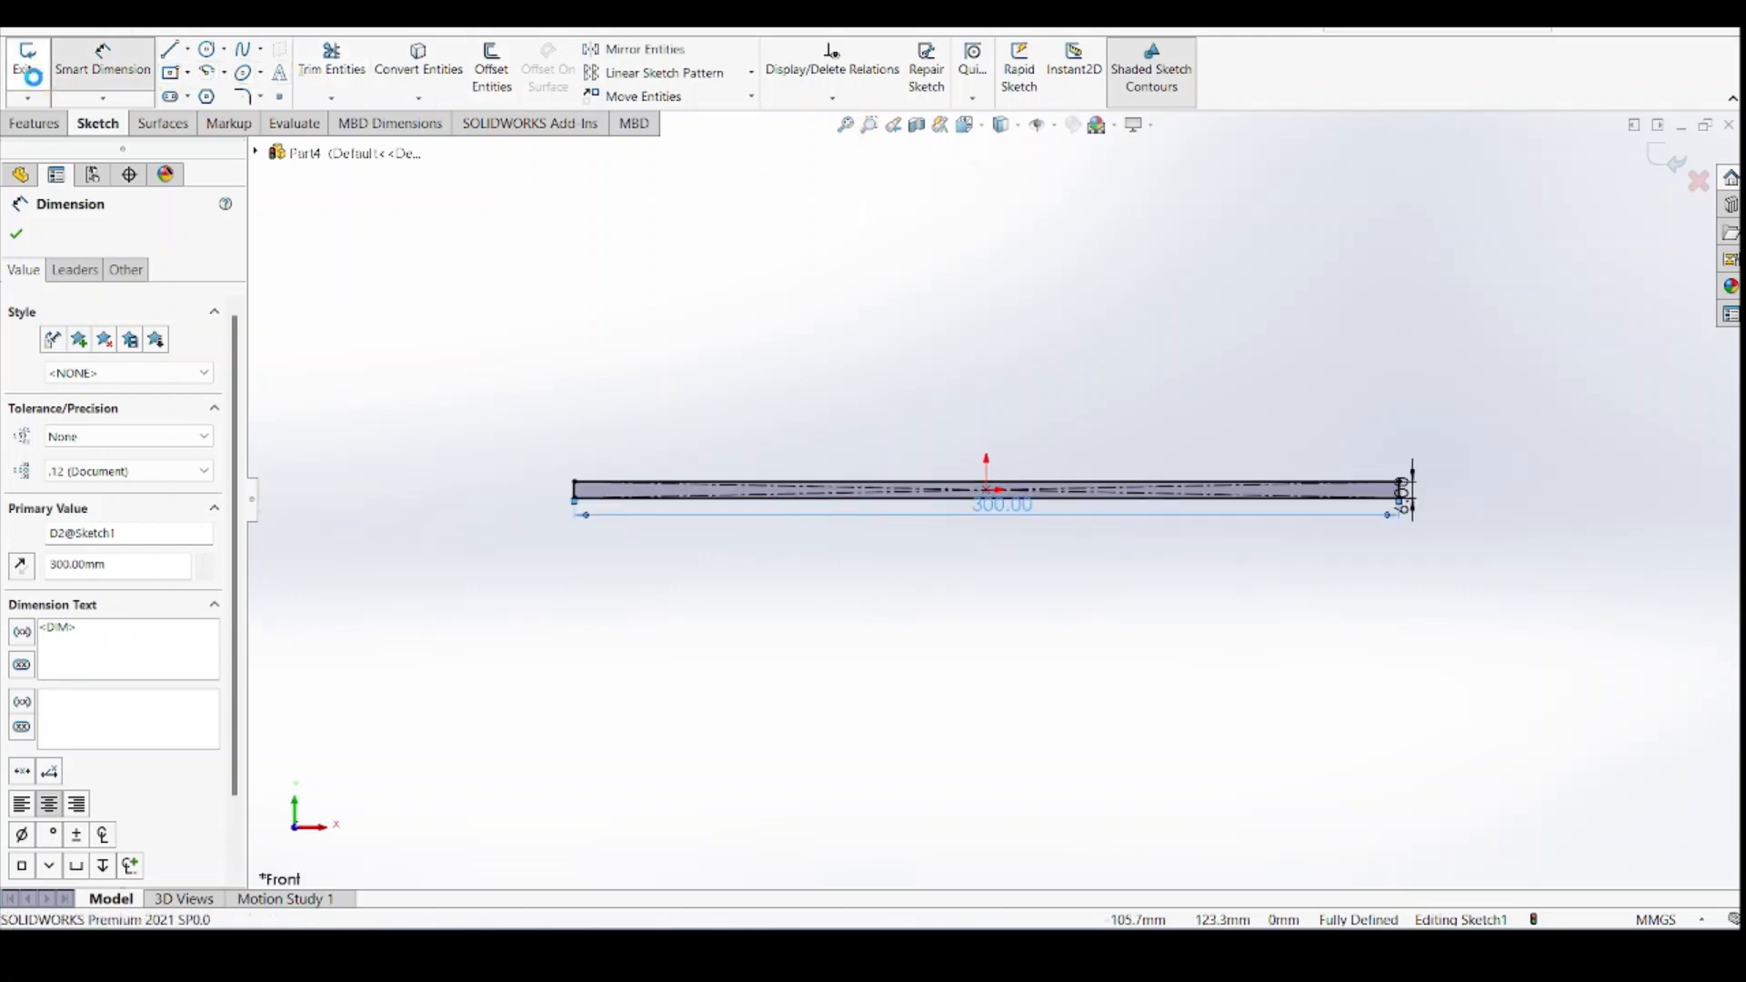
Extrude the rectangle sketch as a boss with the Mid Plane end condition and a depth of 75 mm
{"action": "left_click", "coordinate": [34, 120]}
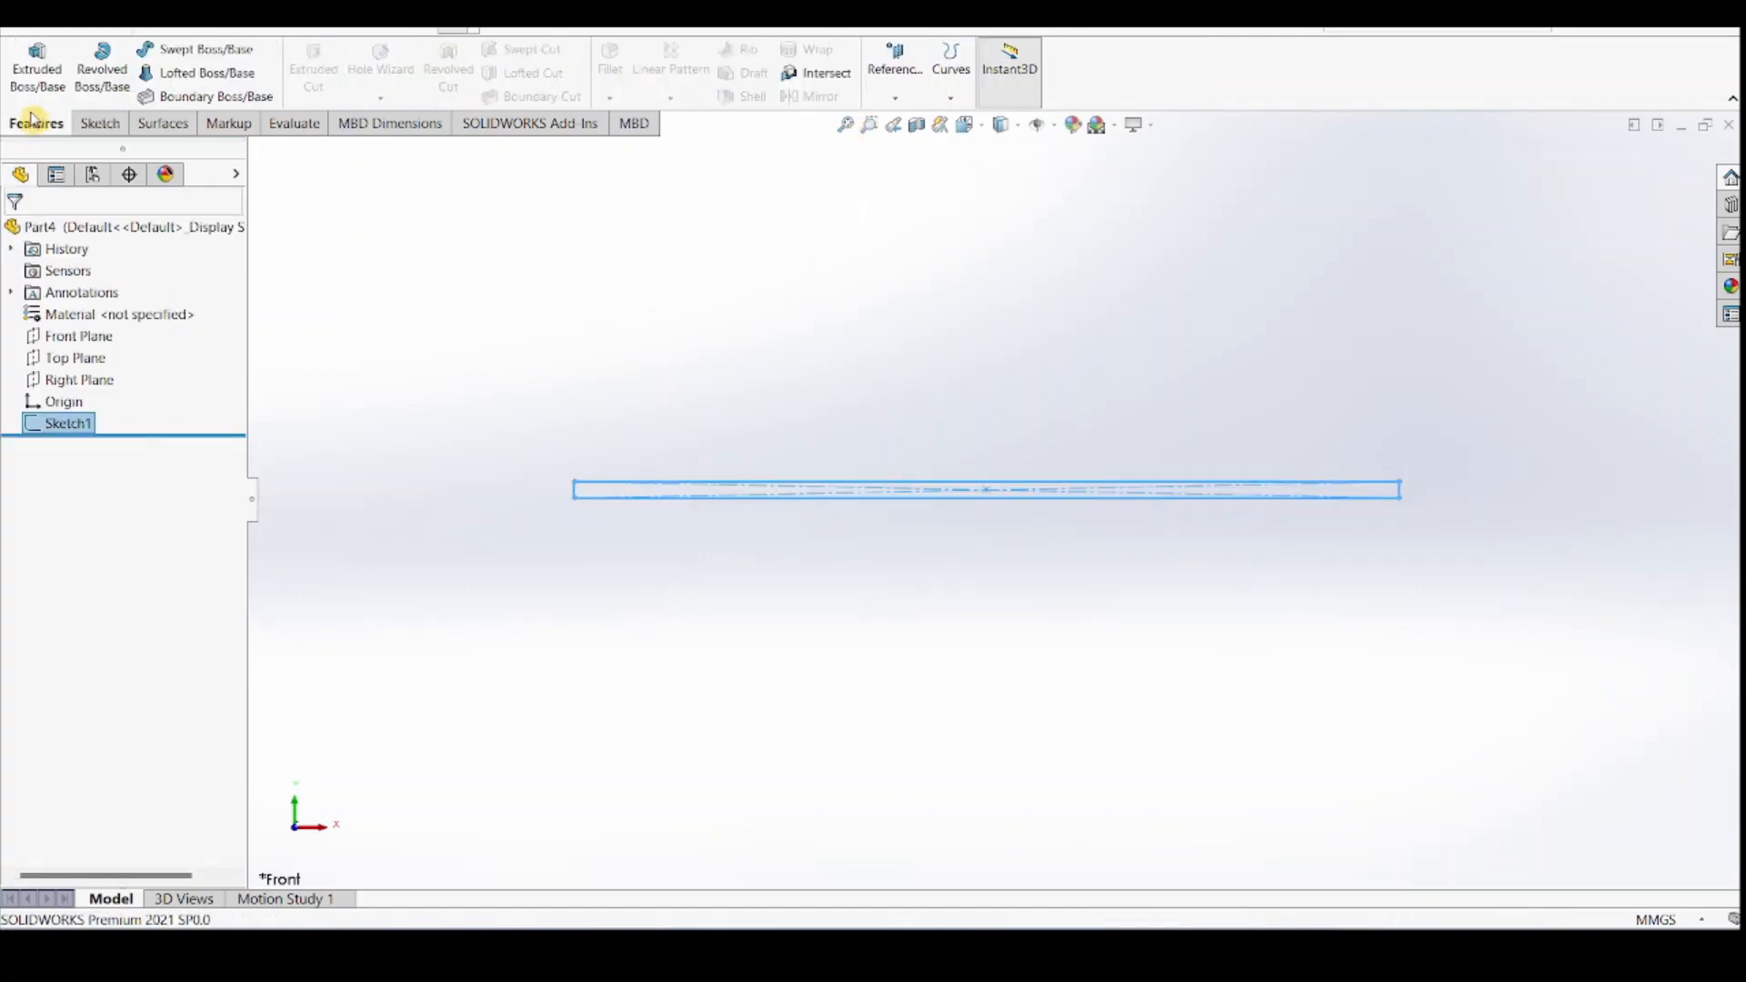
{"action": "left_click", "coordinate": [38, 100]}
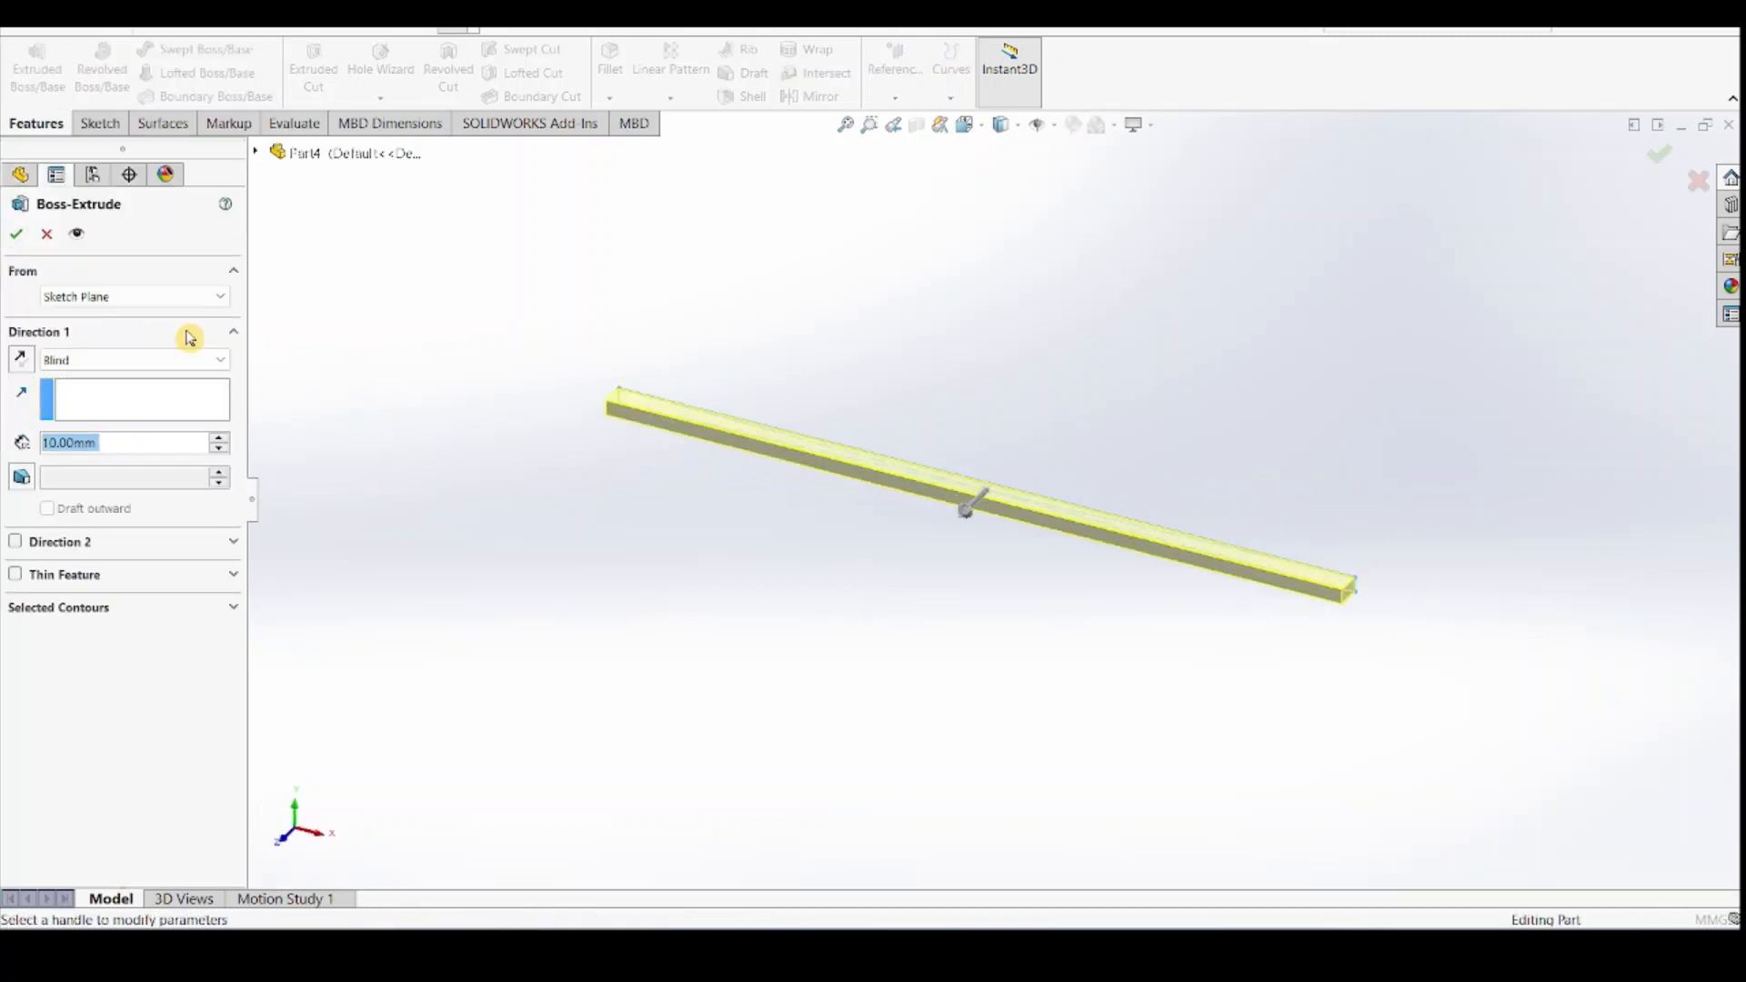
{"action": "left_click", "coordinate": [216, 361]}
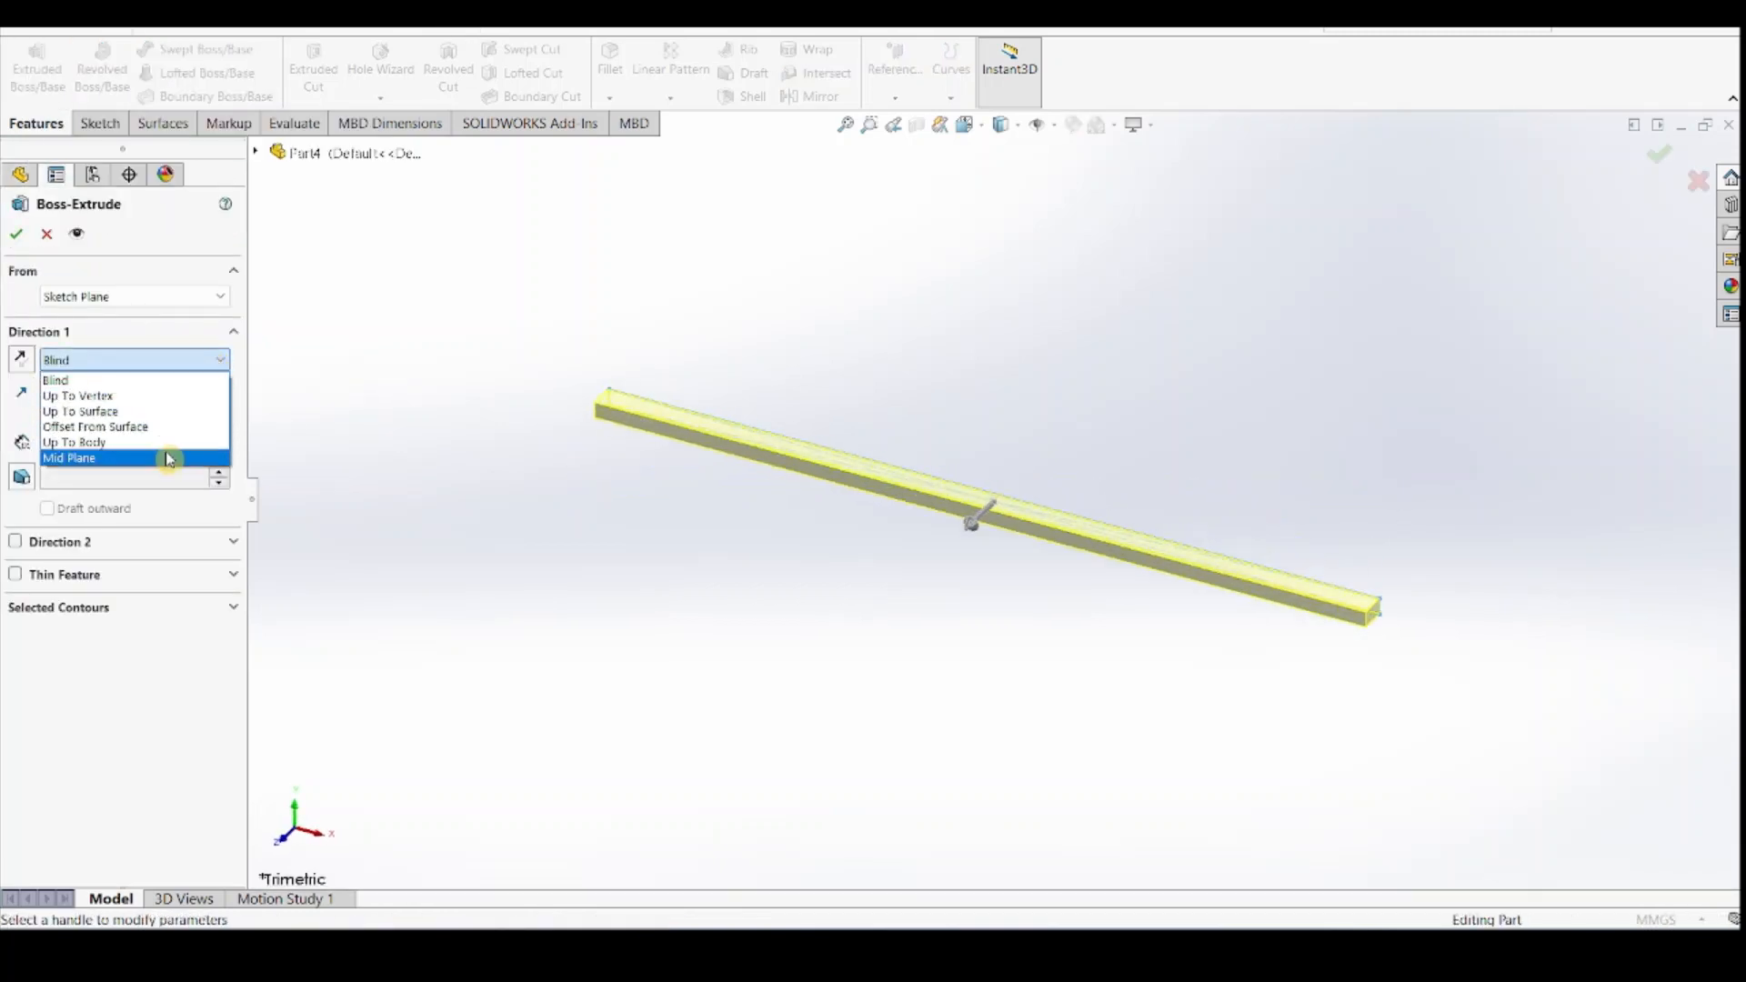
{"action": "left_click", "coordinate": [168, 461]}
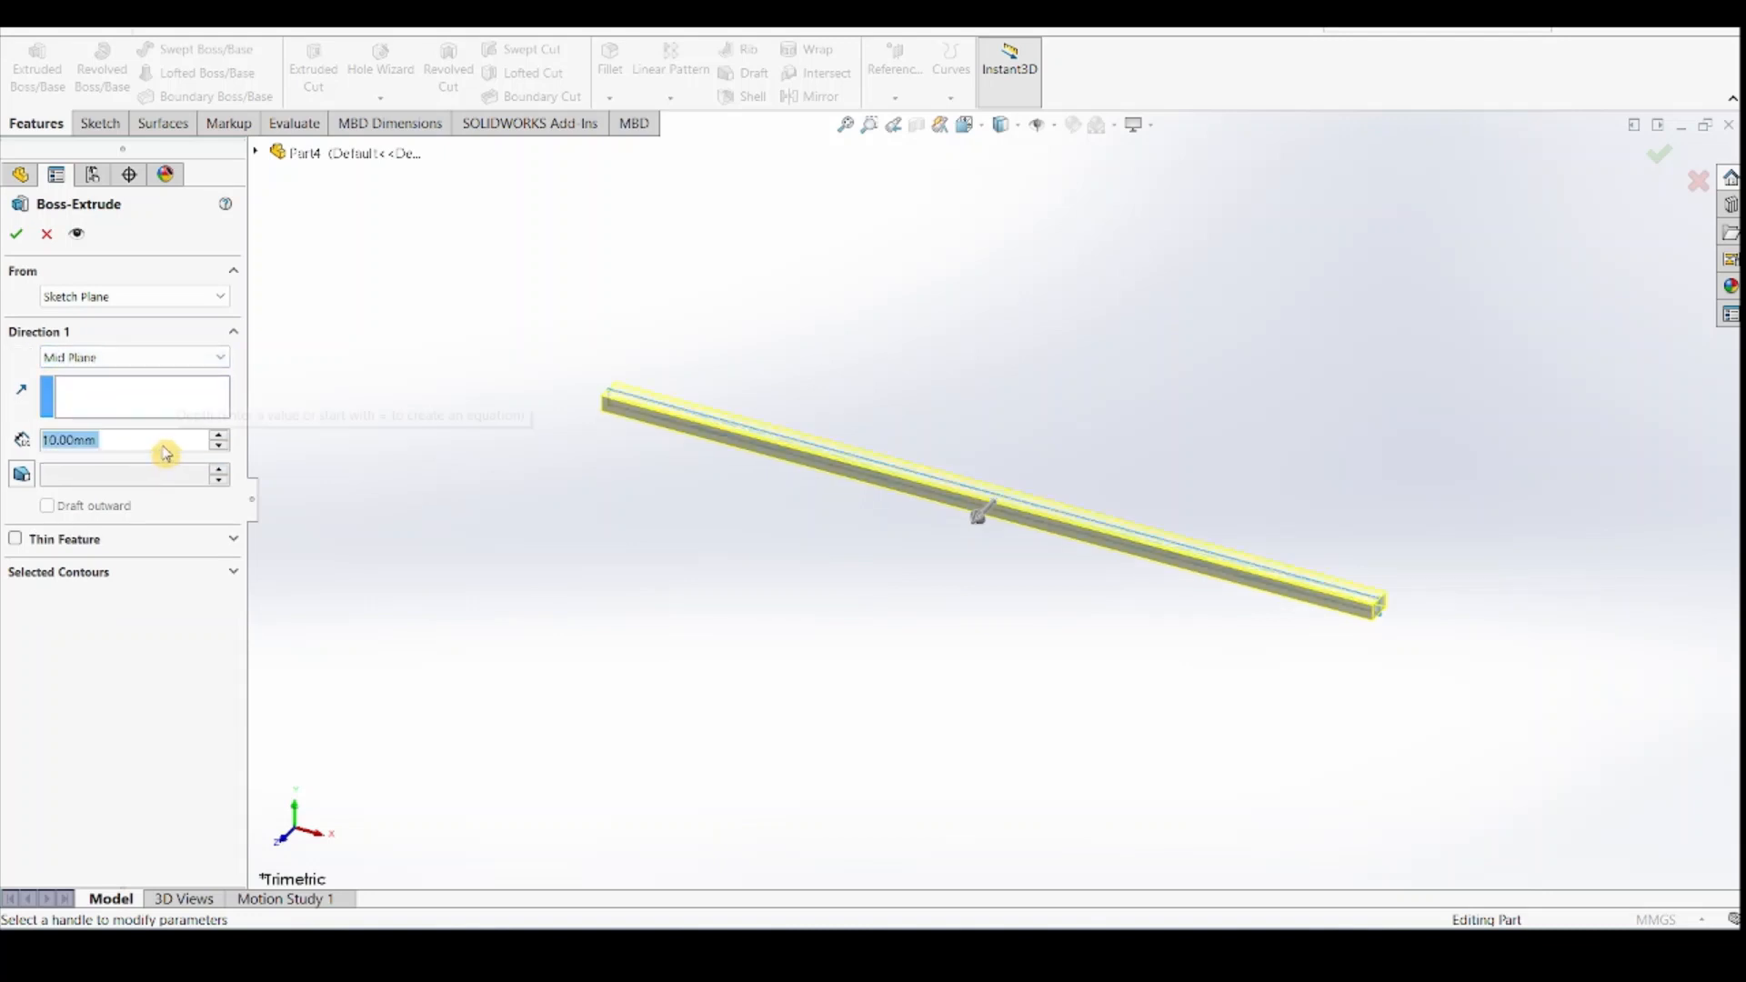
{"action": "type", "text": "75"}
{"action": "key", "text": "Return"}
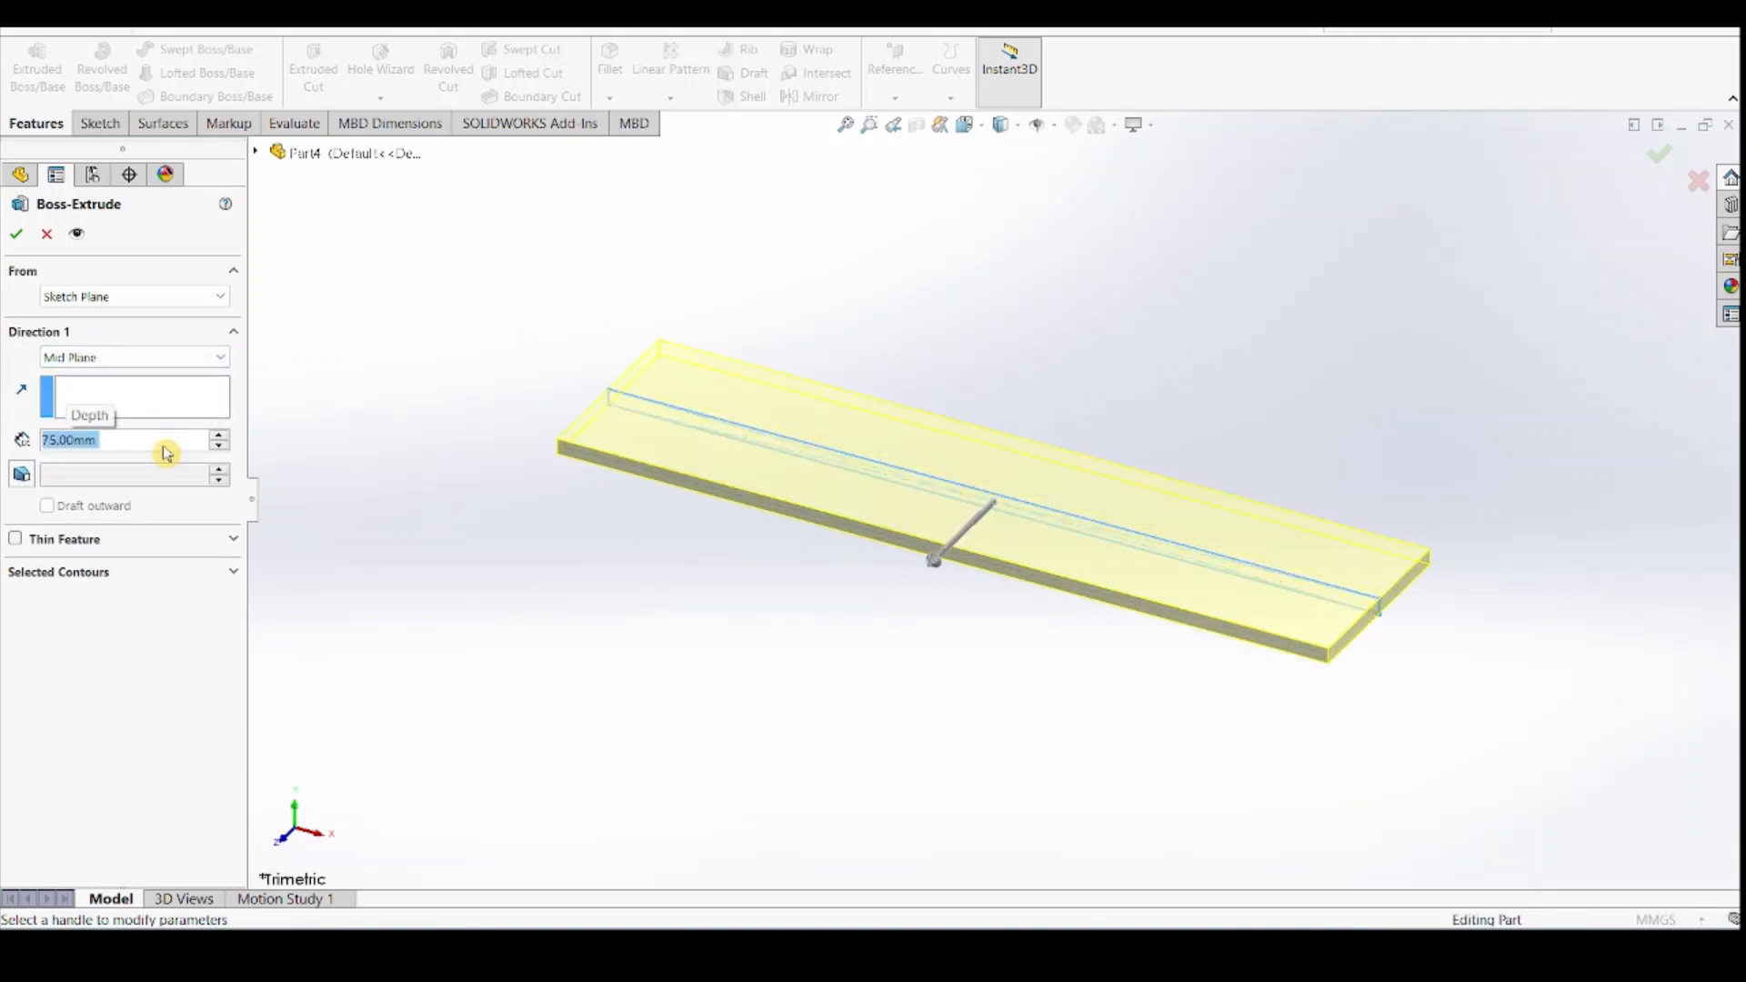
{"action": "left_click", "coordinate": [17, 235]}
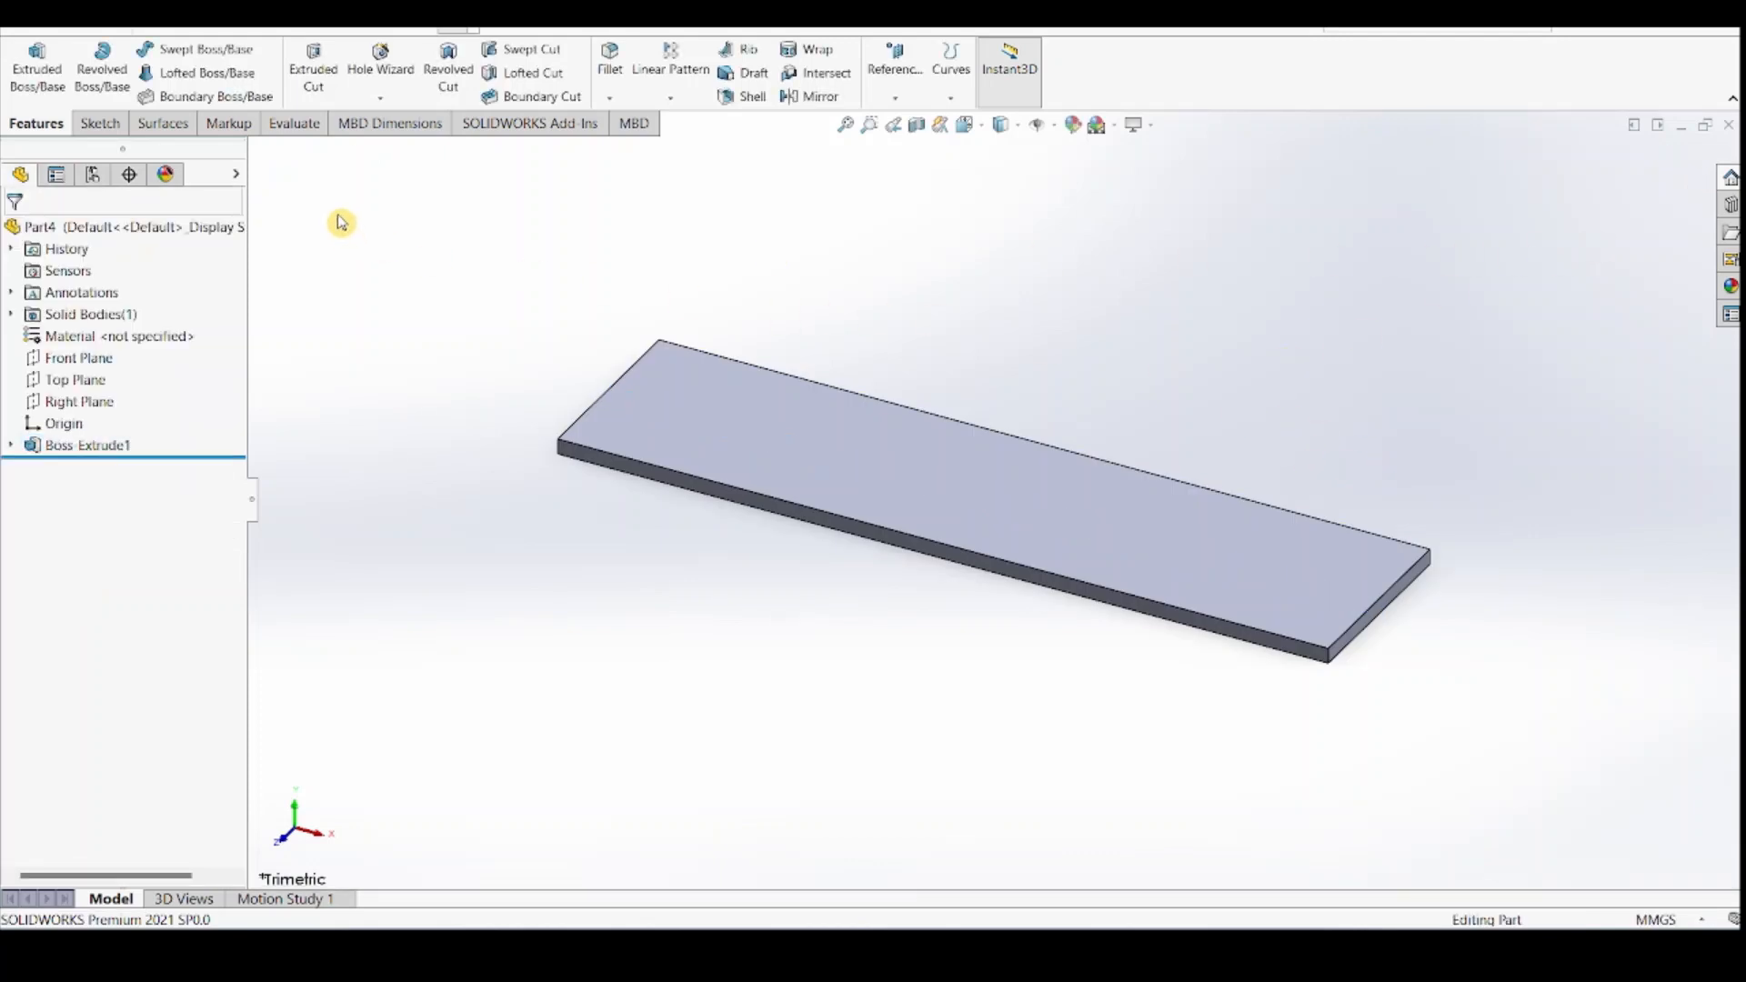
Set up a plain Hole Wizard hole using the GB standard, Dowel Holes type and size Ø4.0
{"action": "left_click", "coordinate": [383, 57]}
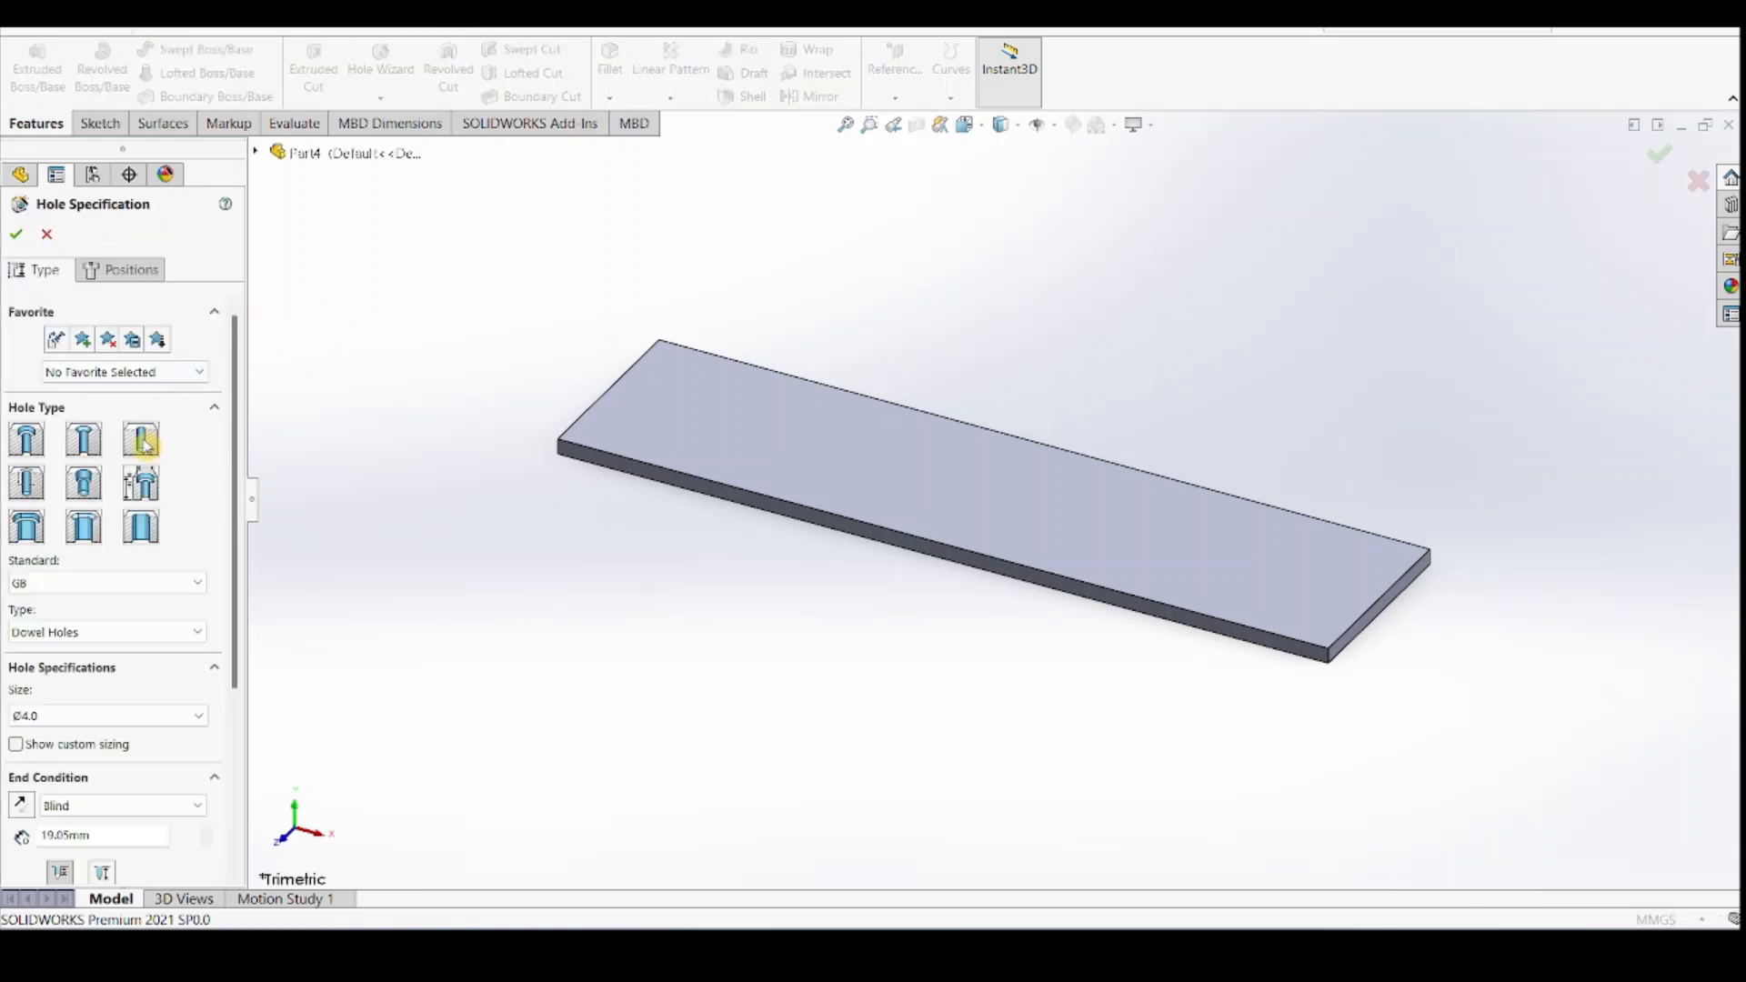
{"action": "left_click", "coordinate": [144, 443]}
{"action": "scroll", "coordinate": [91, 709], "scroll_direction": "down", "scroll_amount": 3}
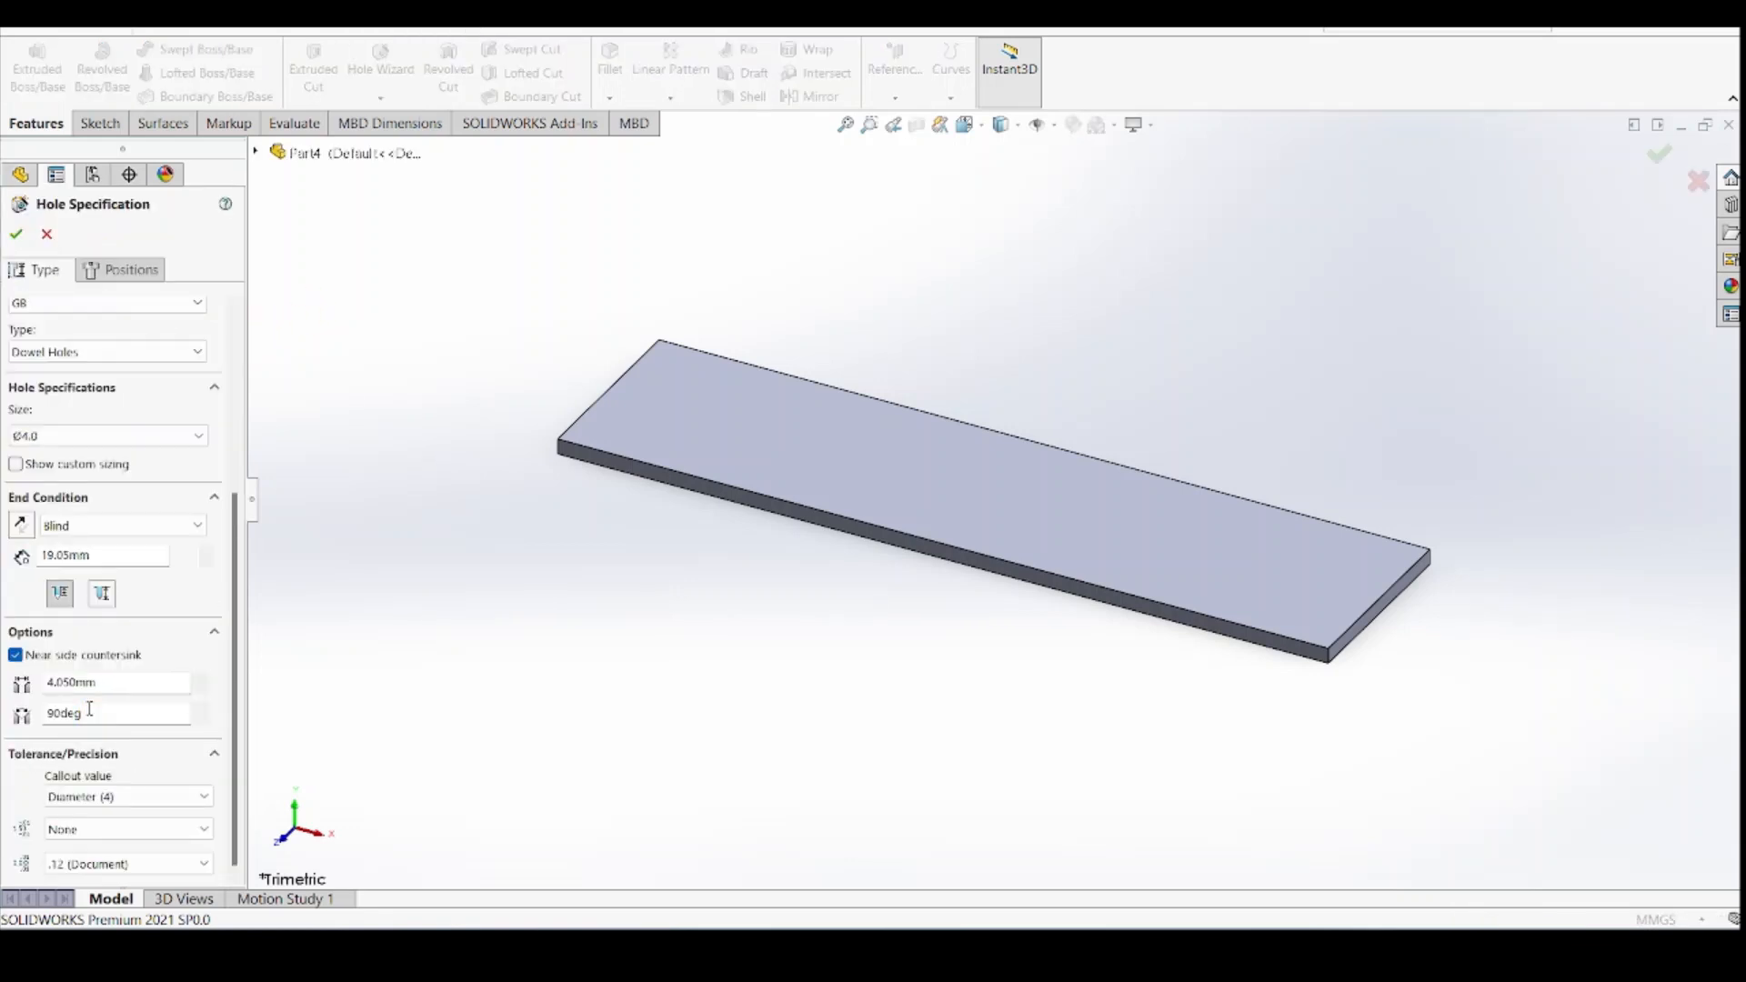
{"action": "scroll", "coordinate": [118, 600], "scroll_direction": "up", "scroll_amount": 5}
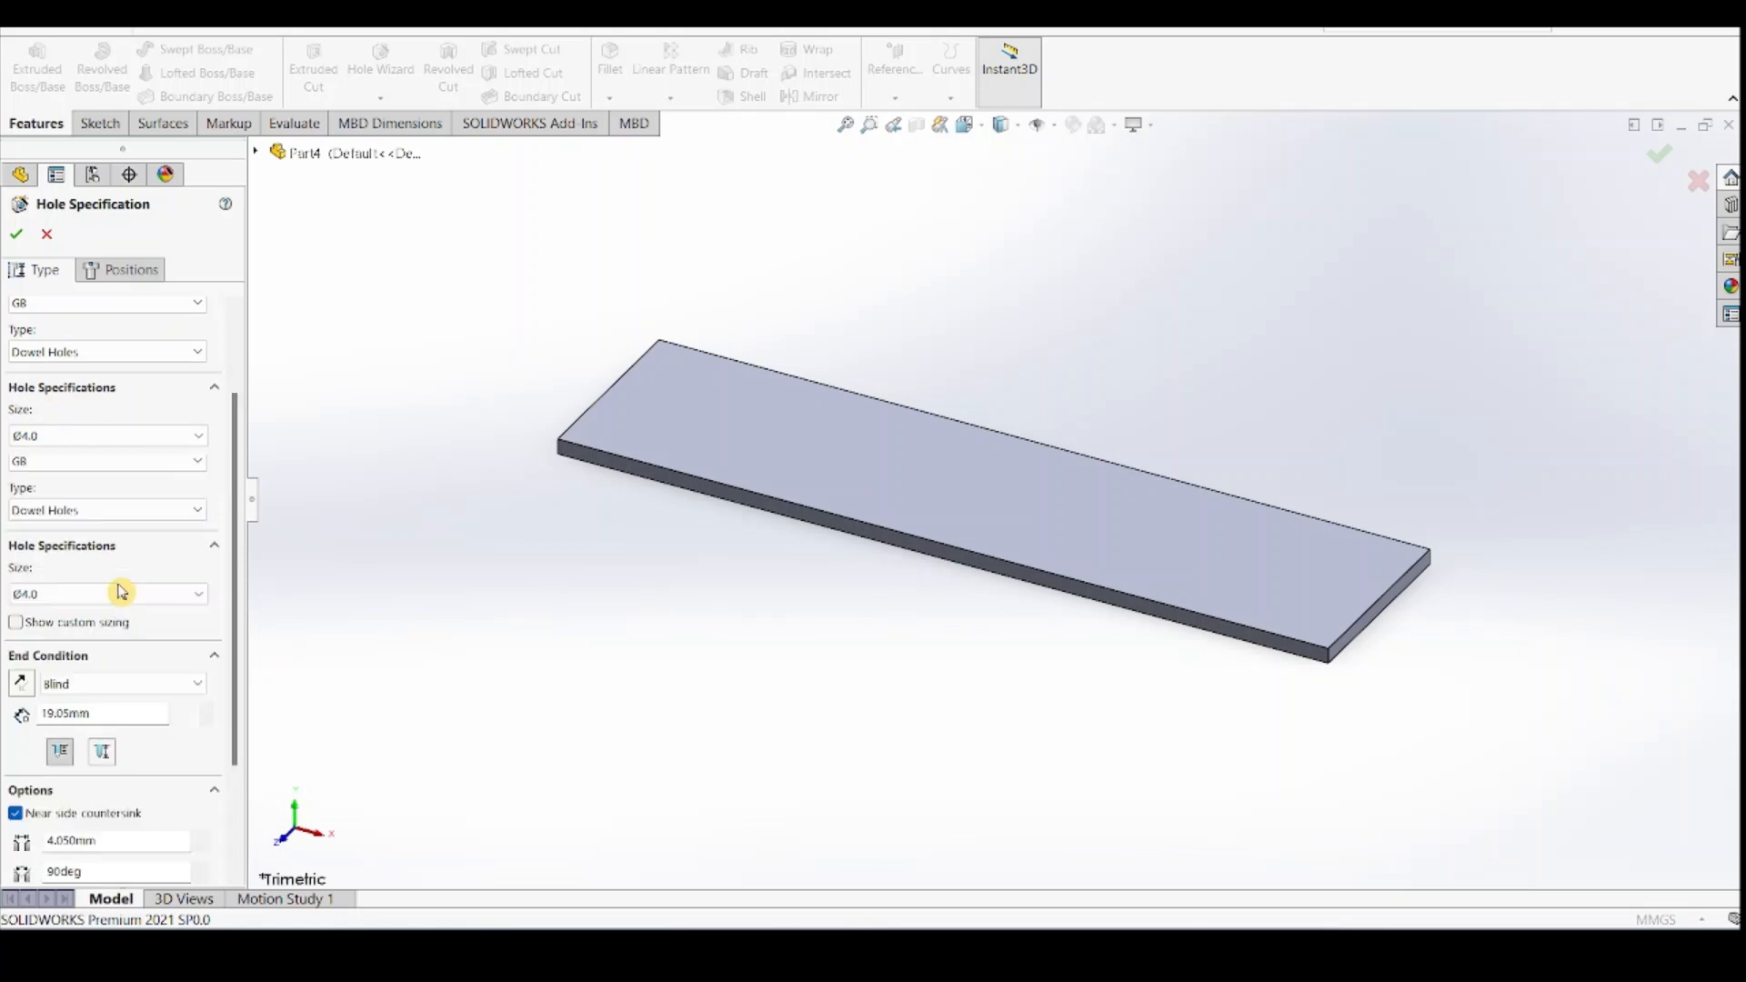
Place the hole's centre point on the plate's large top face near the rear-left corner, about 14 mm from the left short edge
{"action": "left_click", "coordinate": [134, 275]}
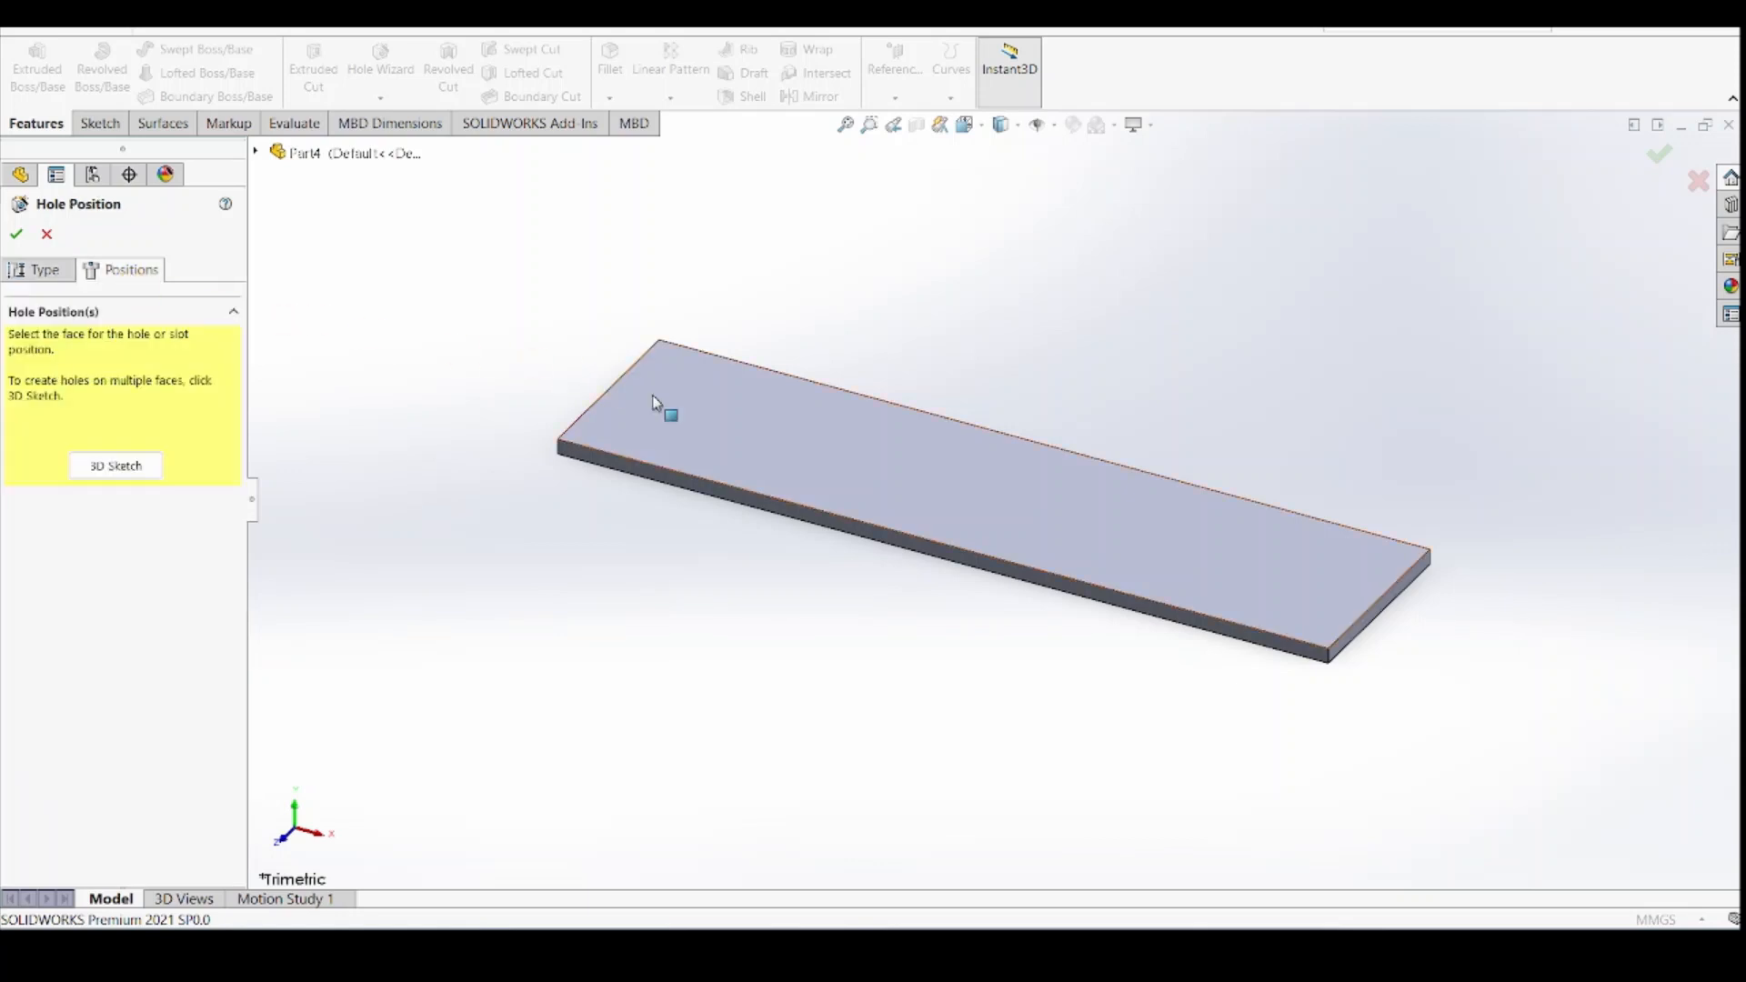
{"action": "left_click", "coordinate": [708, 420]}
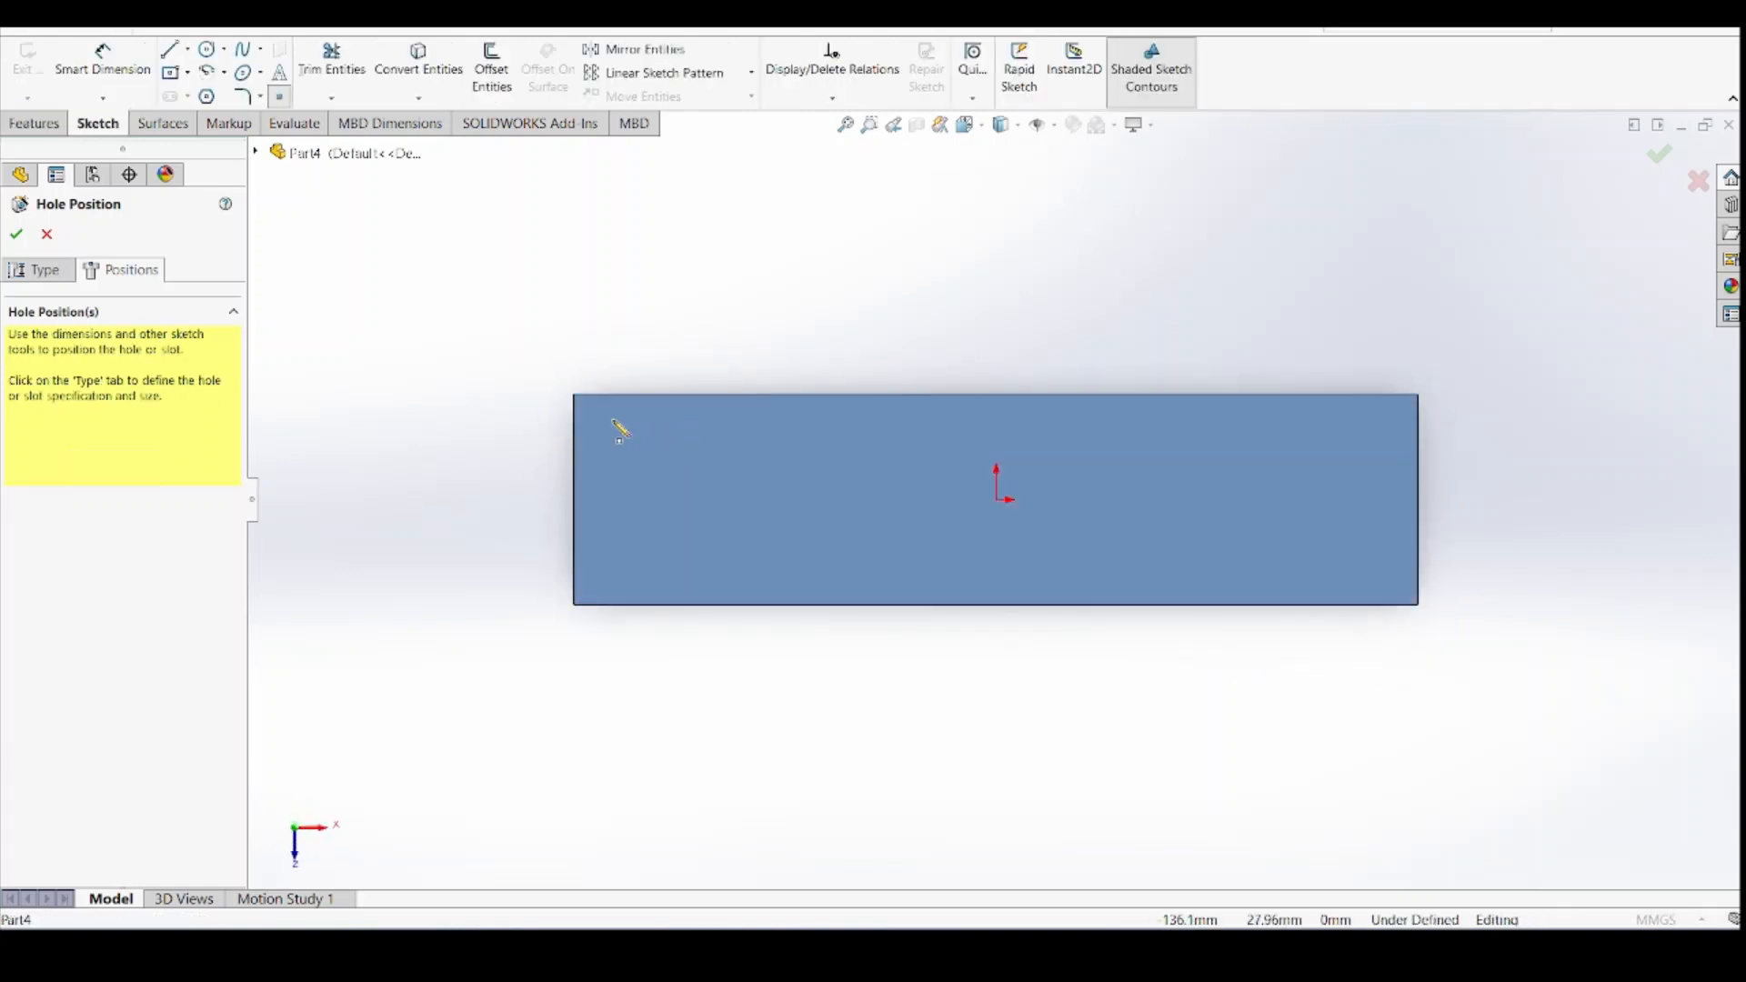
{"action": "left_click", "coordinate": [610, 419]}
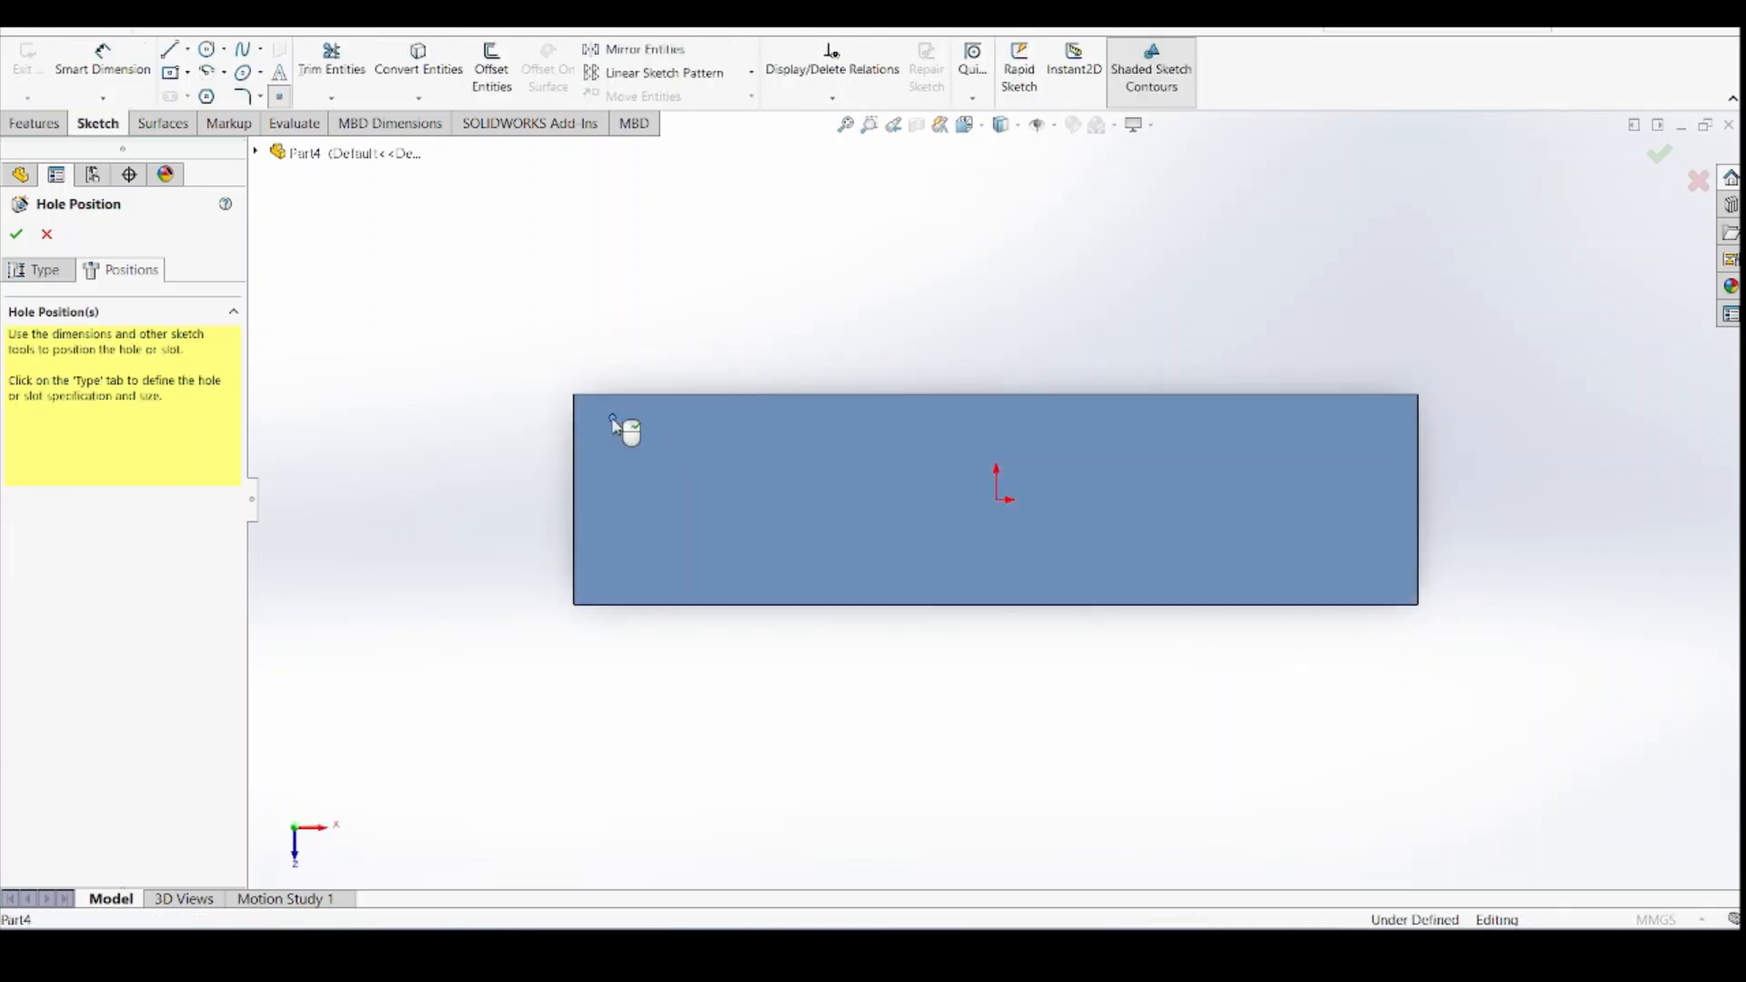
Dimension the hole's centre point 10 mm from the plate's left short edge
{"action": "left_click", "coordinate": [102, 56]}
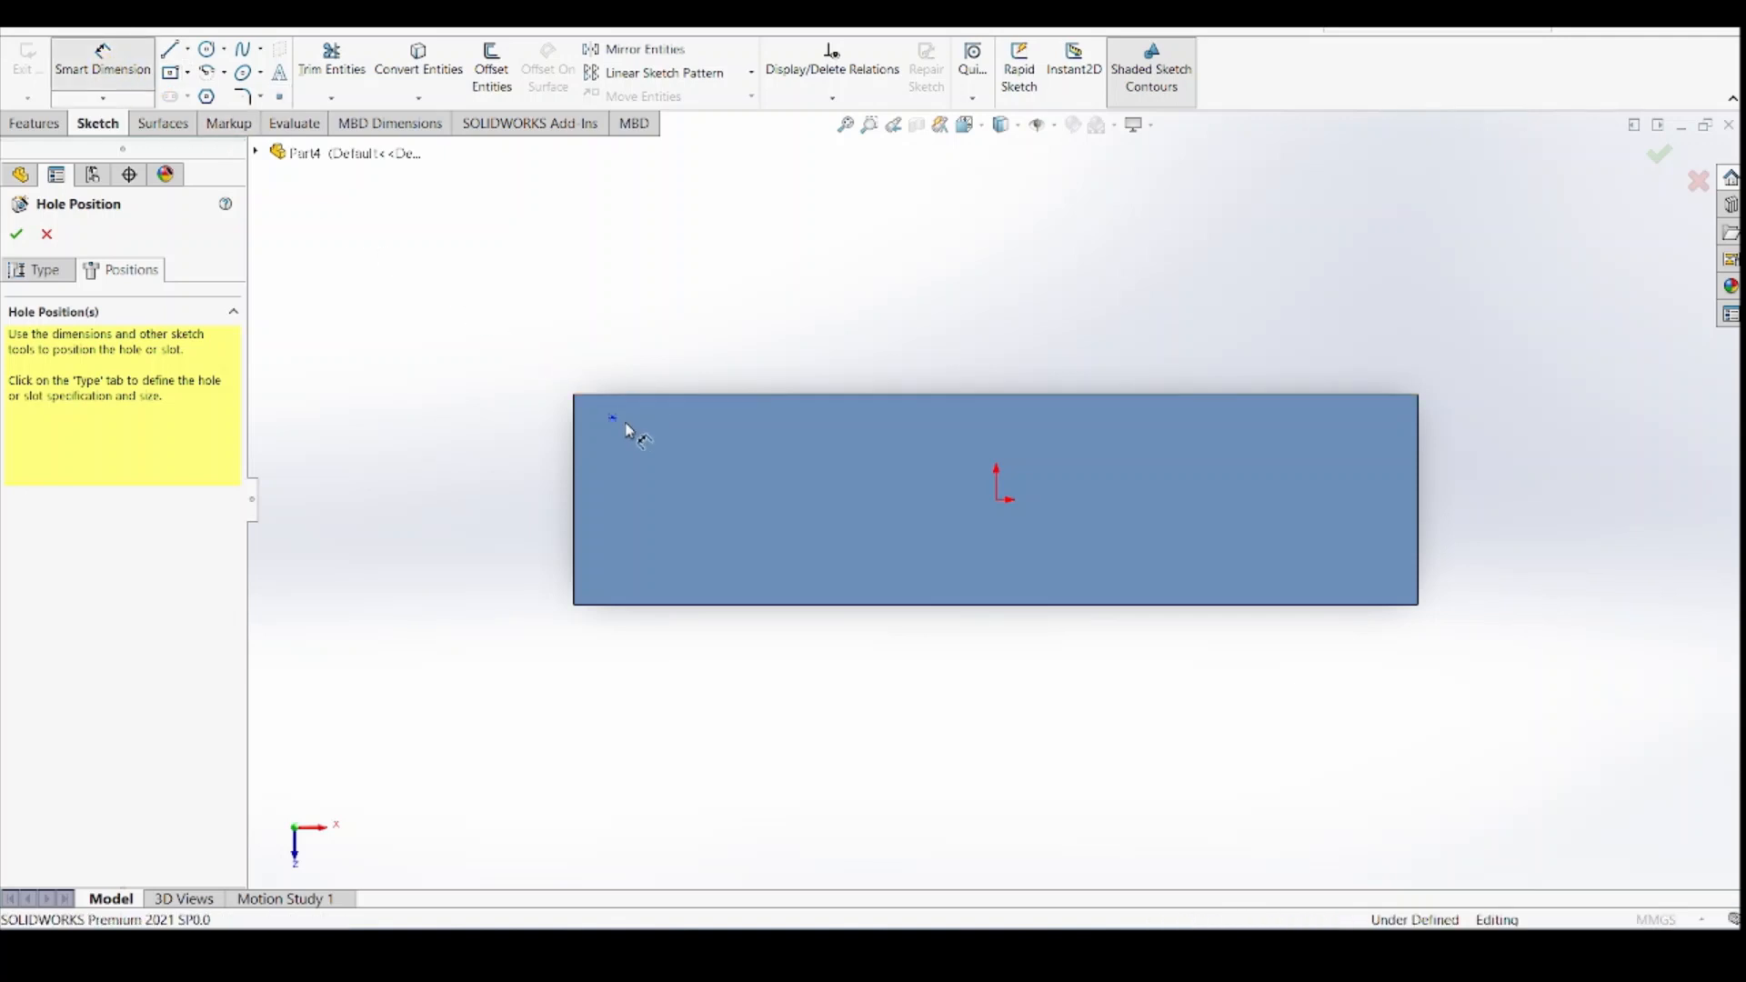
{"action": "left_click", "coordinate": [612, 420]}
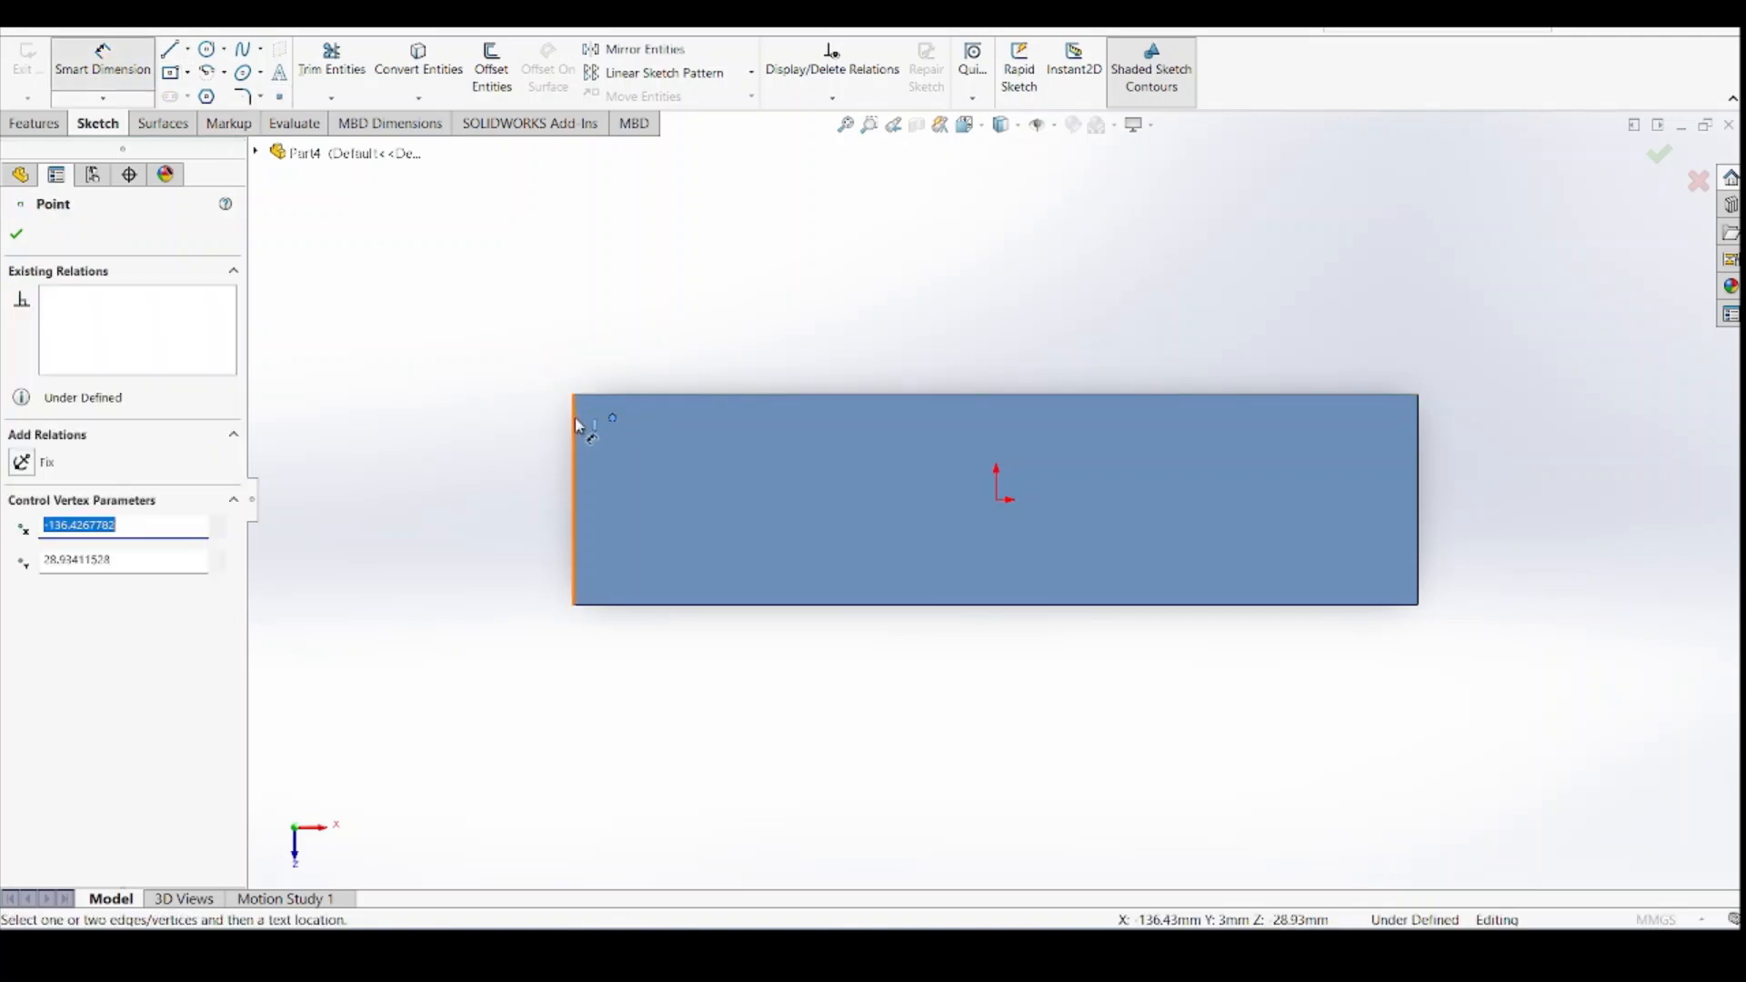
{"action": "left_click", "coordinate": [575, 420]}
{"action": "left_click", "coordinate": [590, 344]}
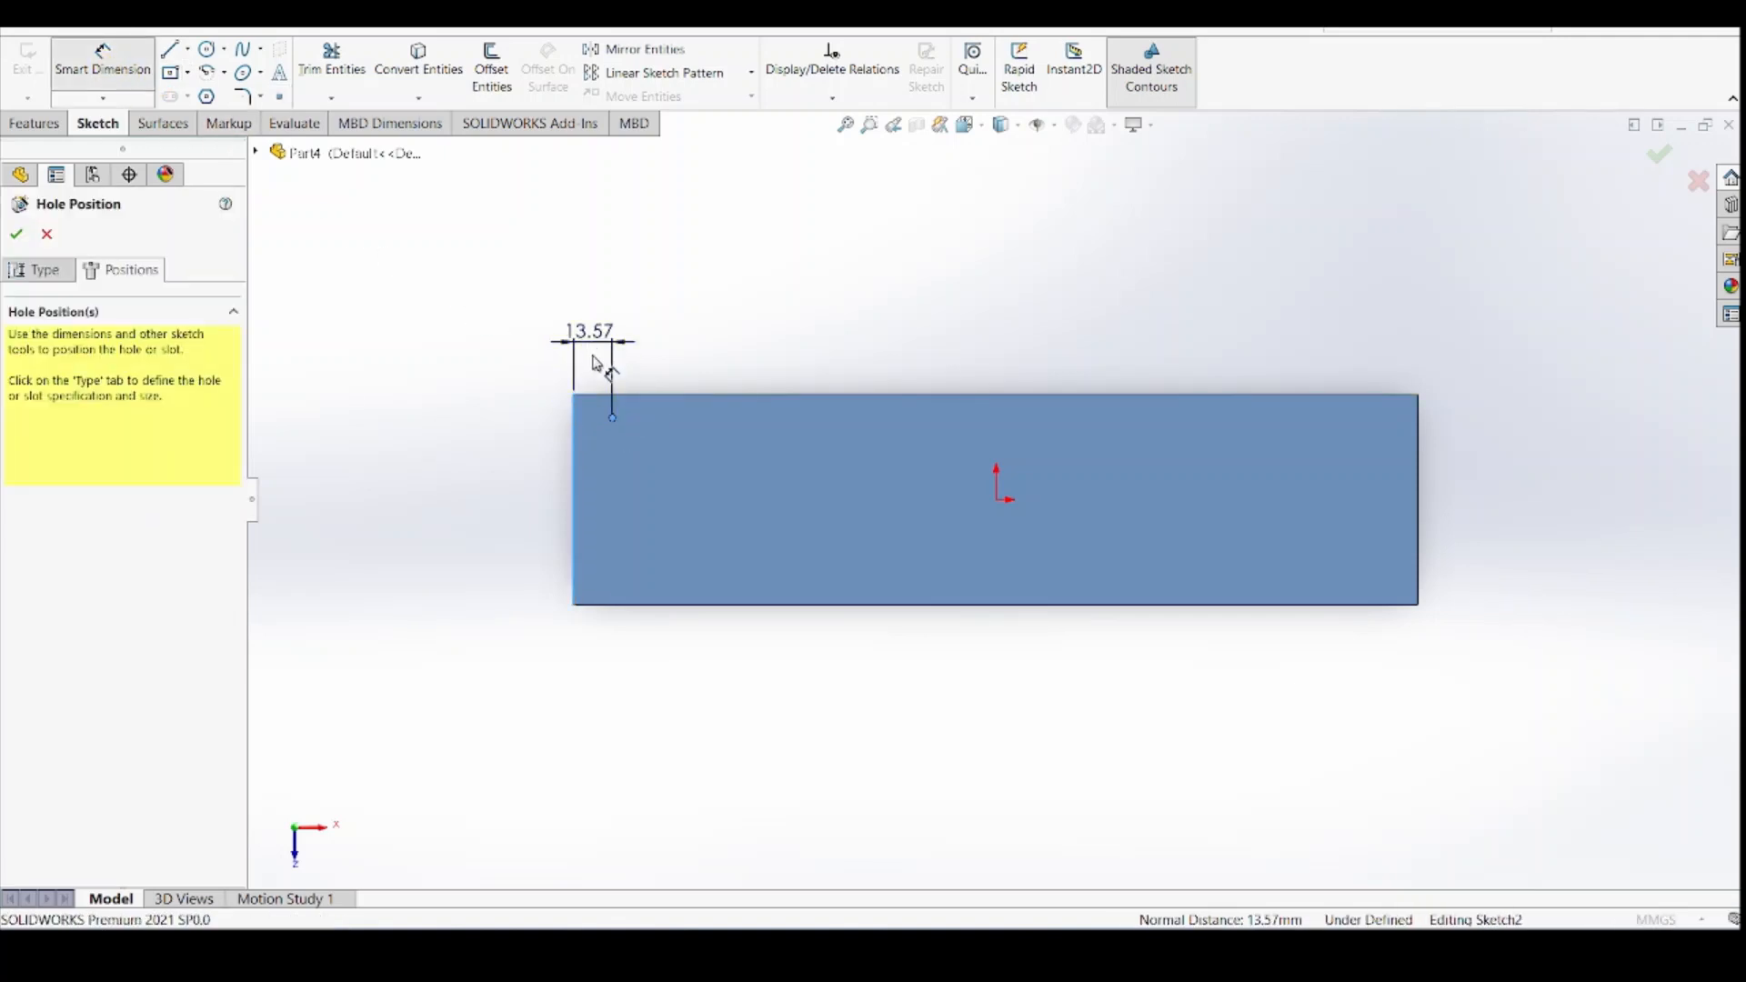
{"action": "left_click", "coordinate": [598, 362]}
{"action": "type", "text": "1"}
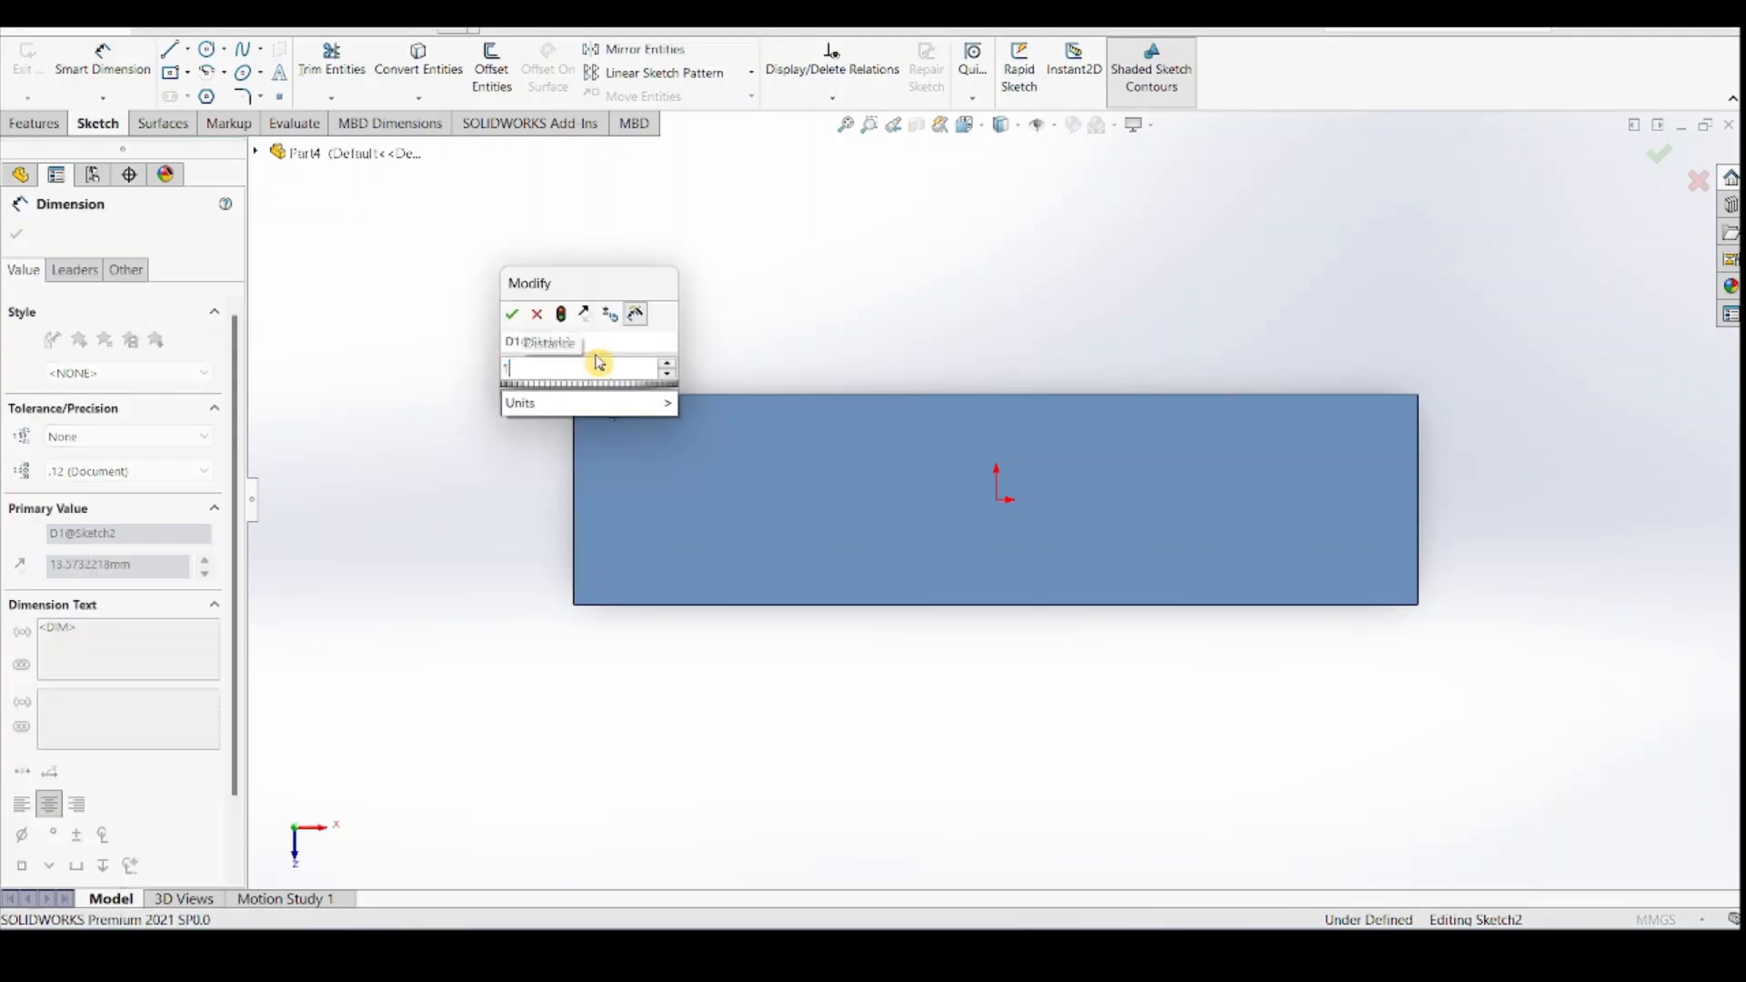
{"action": "type", "text": "0"}
{"action": "key", "text": "Return"}
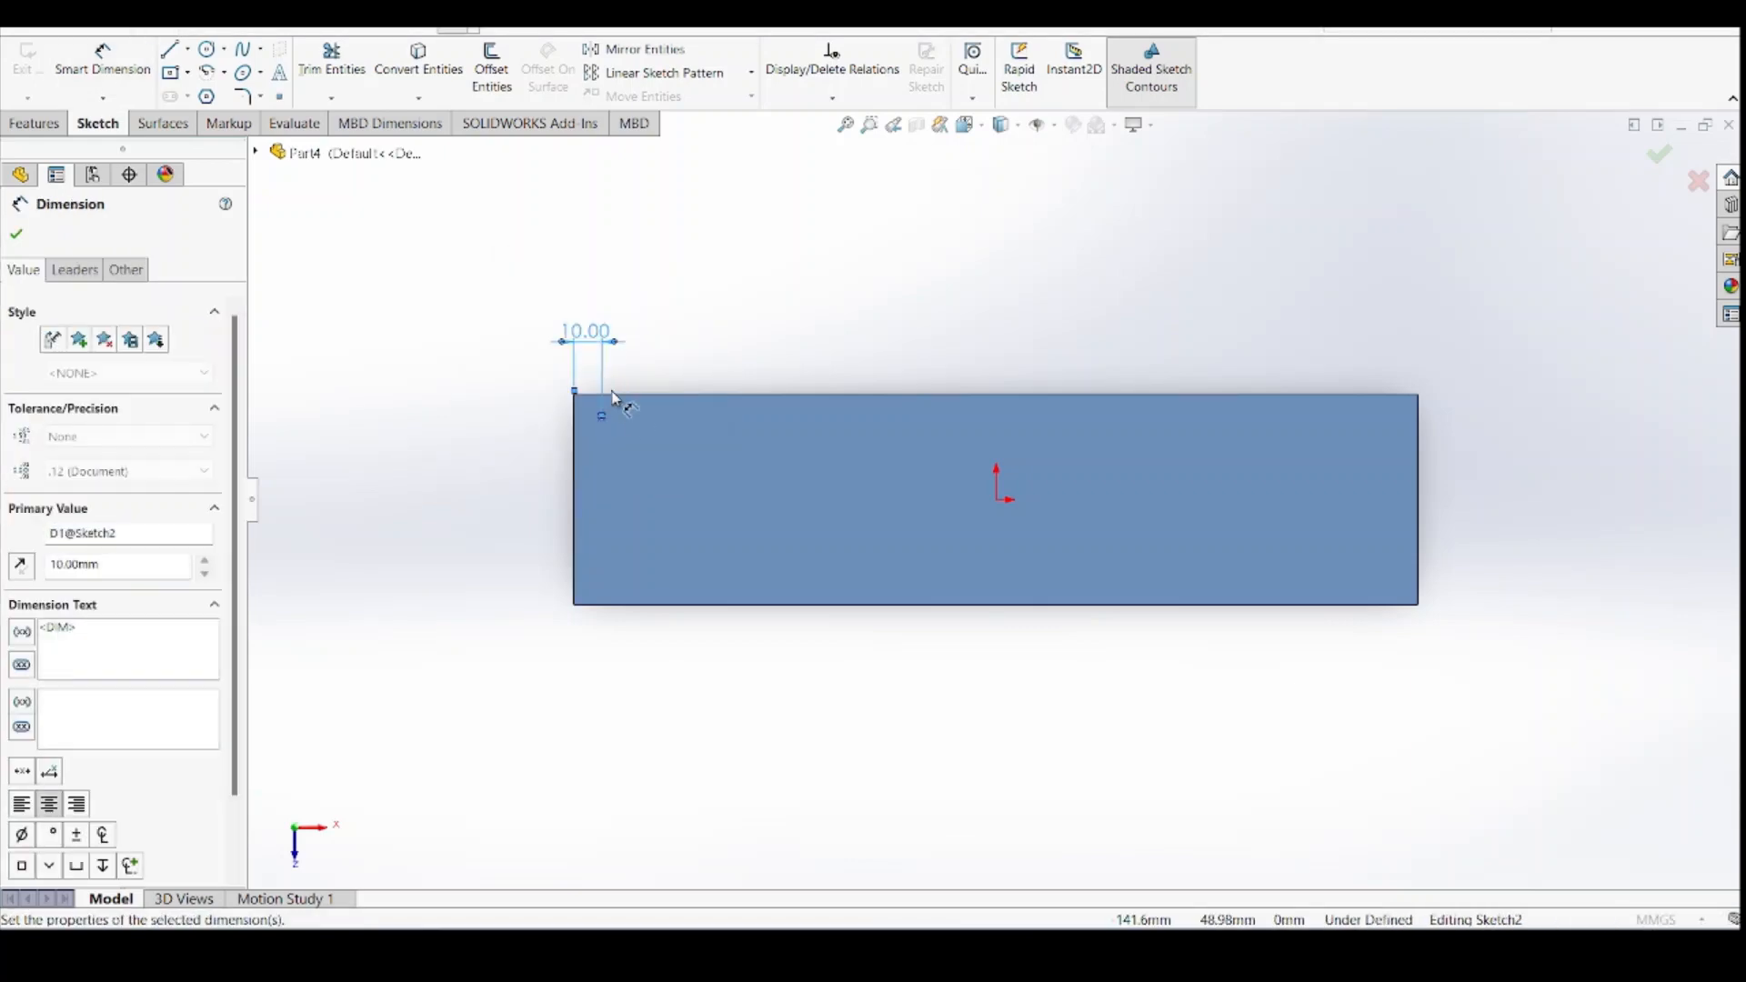
{"action": "scroll", "coordinate": [623, 438], "scroll_direction": "down", "scroll_amount": 5}
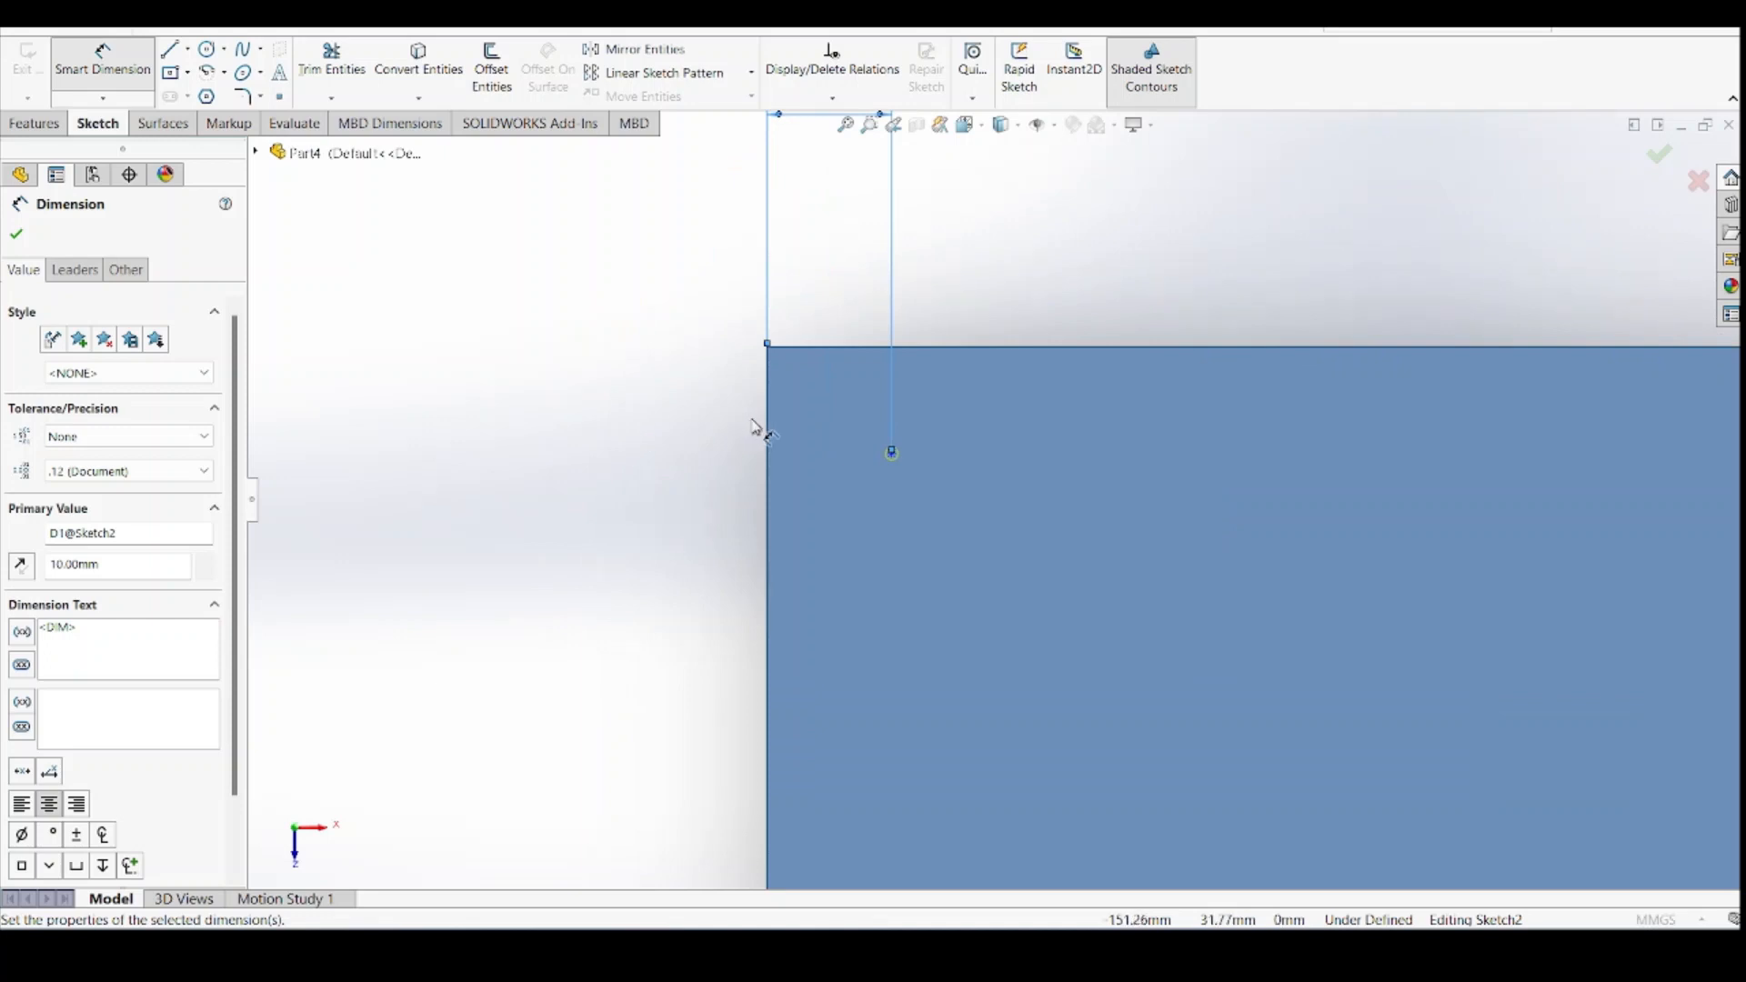
{"action": "left_click", "coordinate": [890, 452]}
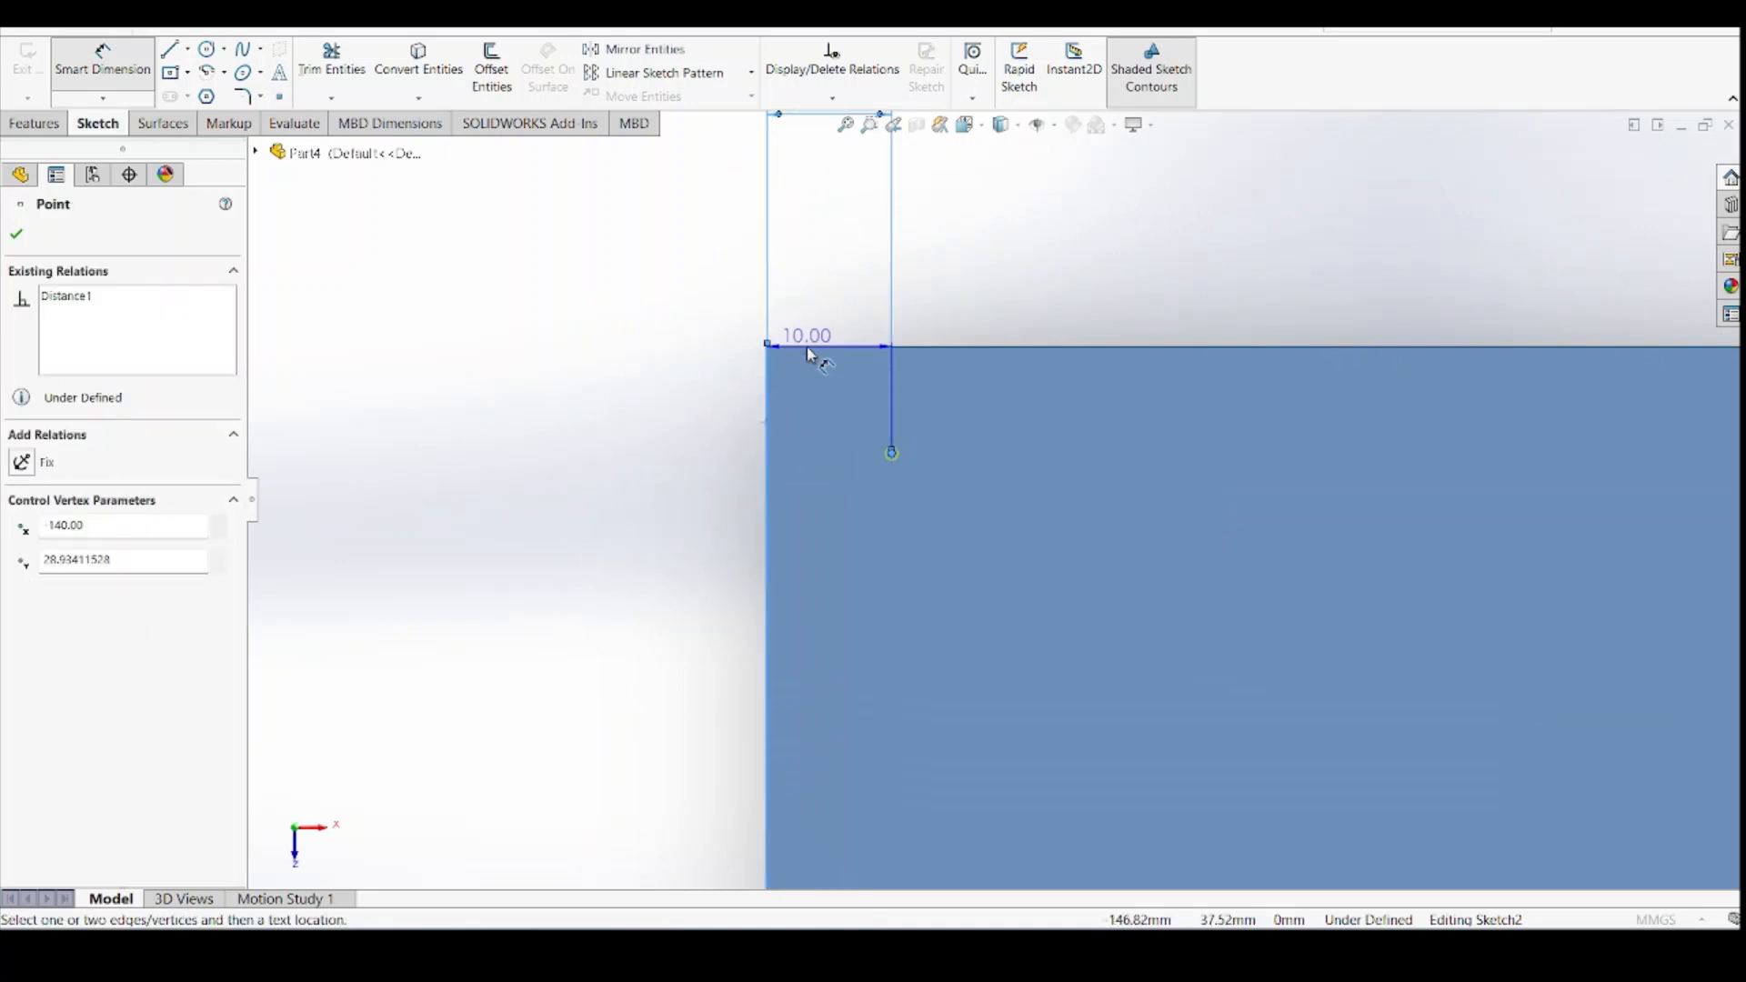
{"action": "left_click_drag", "start_coordinate": [807, 352], "coordinate": [840, 340]}
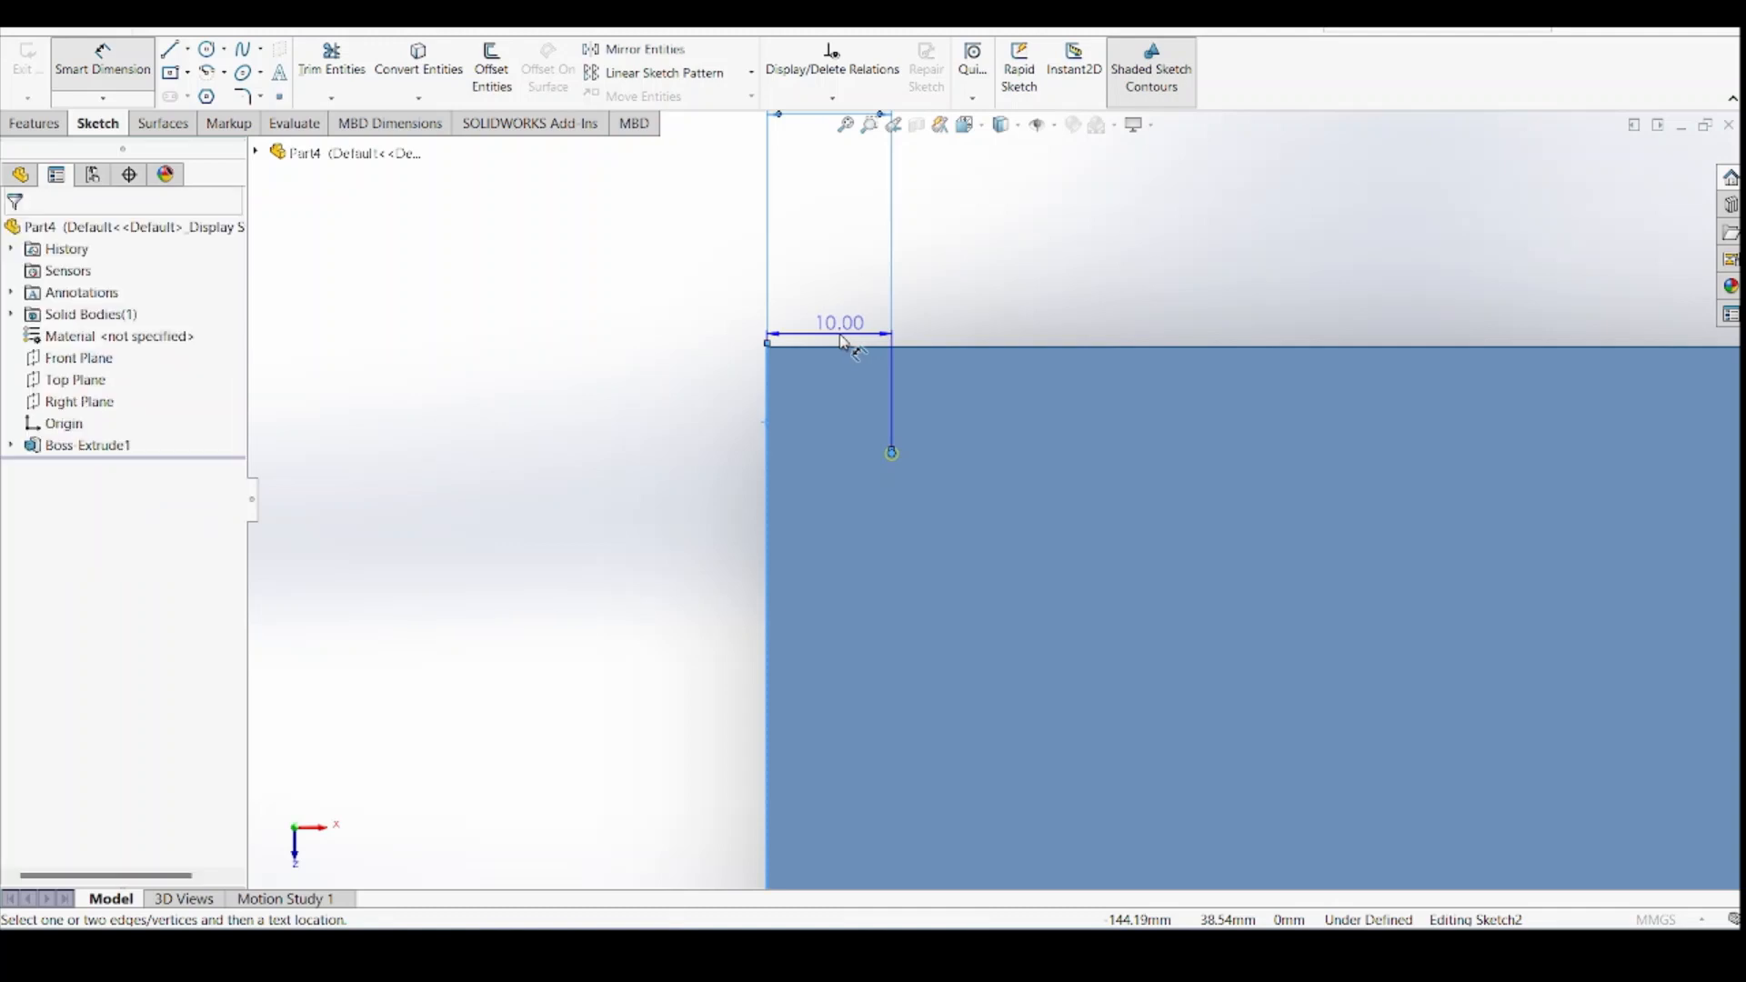
{"action": "key", "text": "Escape"}
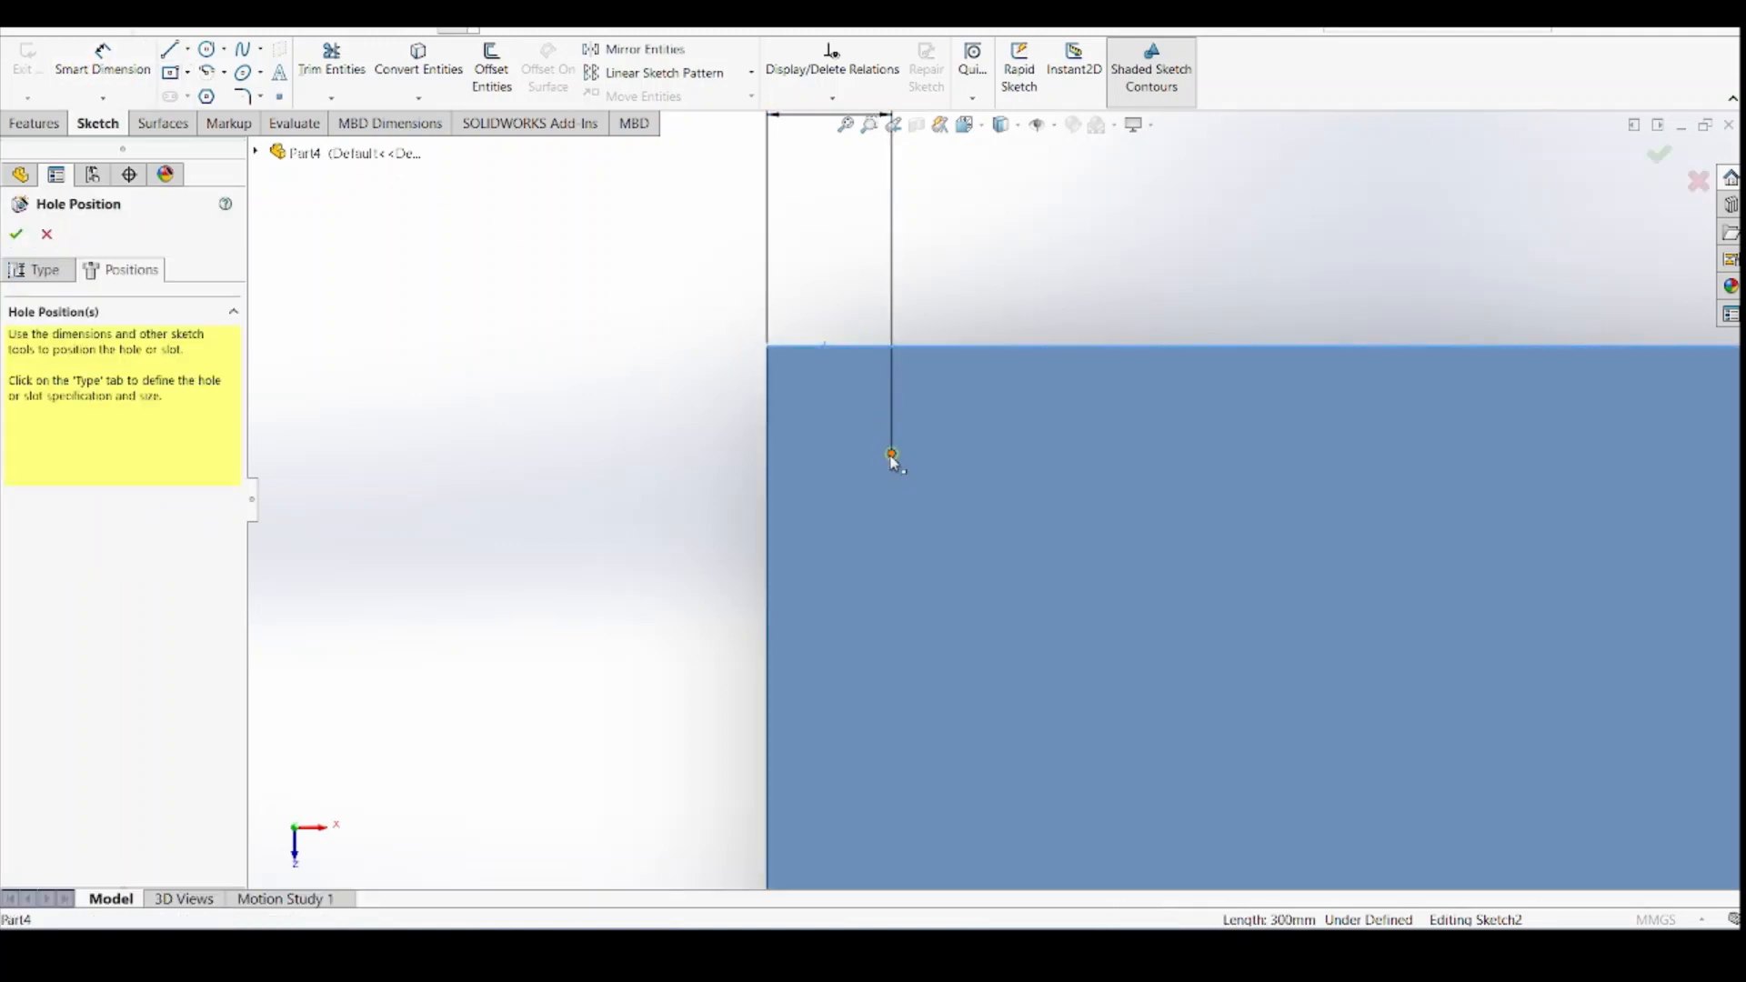
{"action": "left_click", "coordinate": [678, 449]}
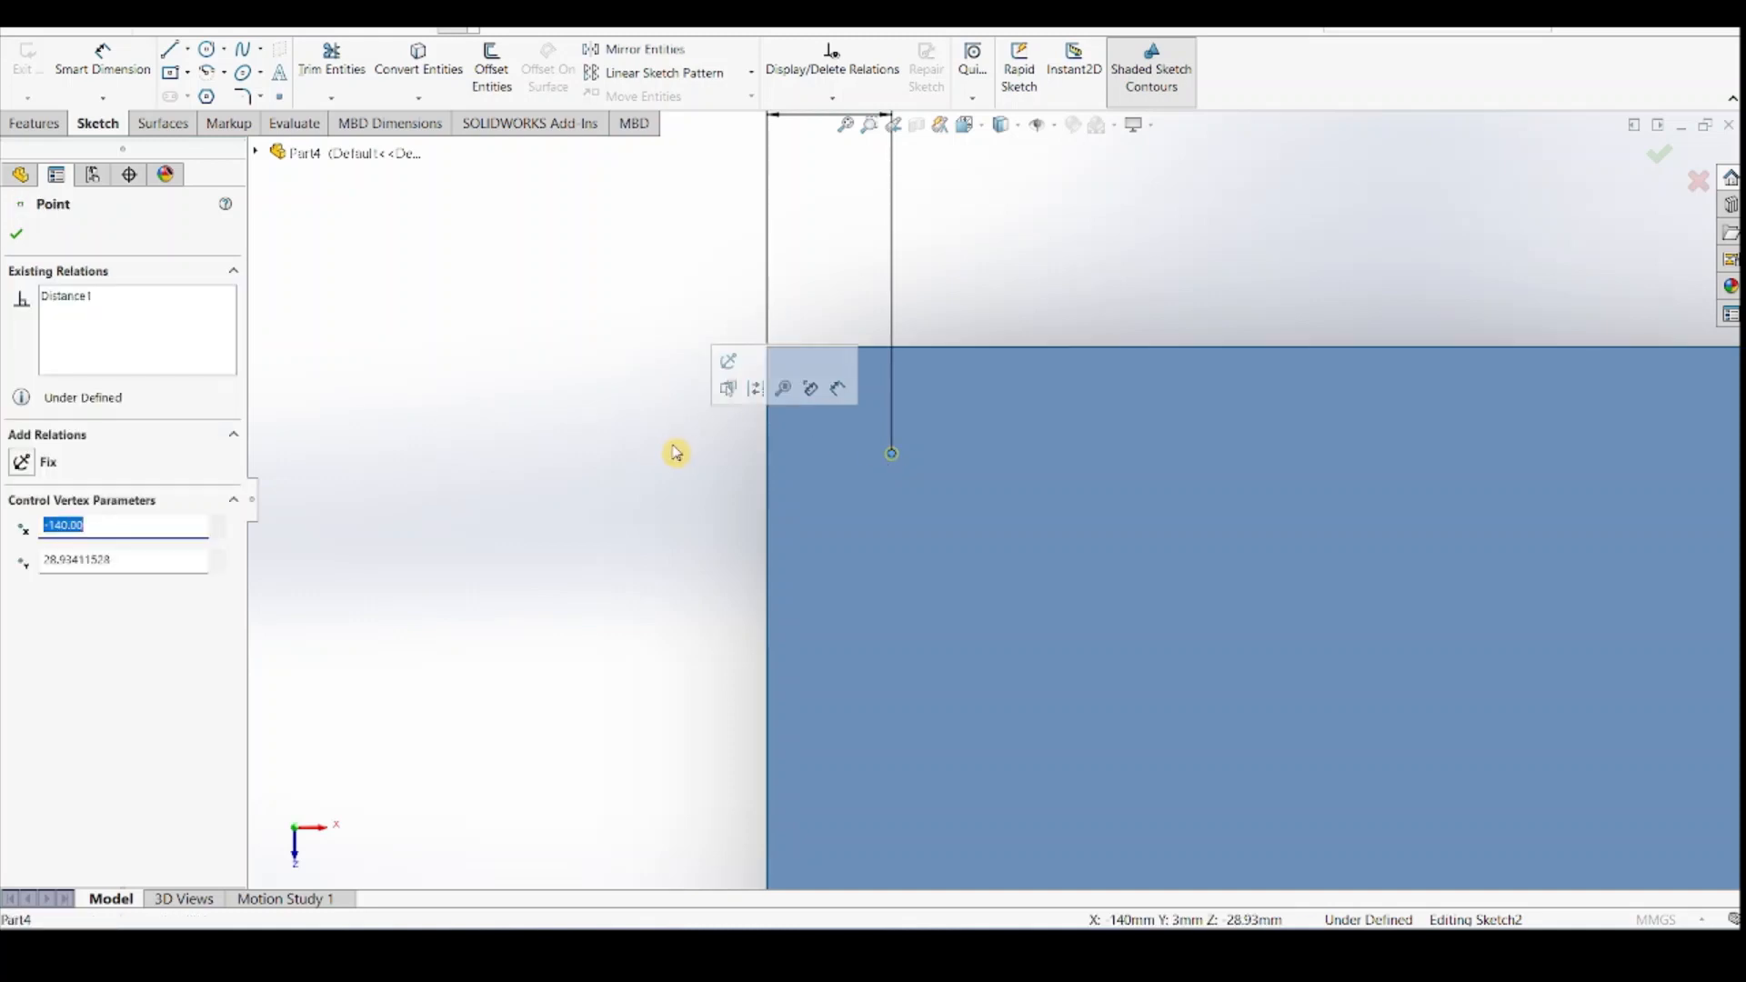
{"action": "left_click", "coordinate": [441, 311]}
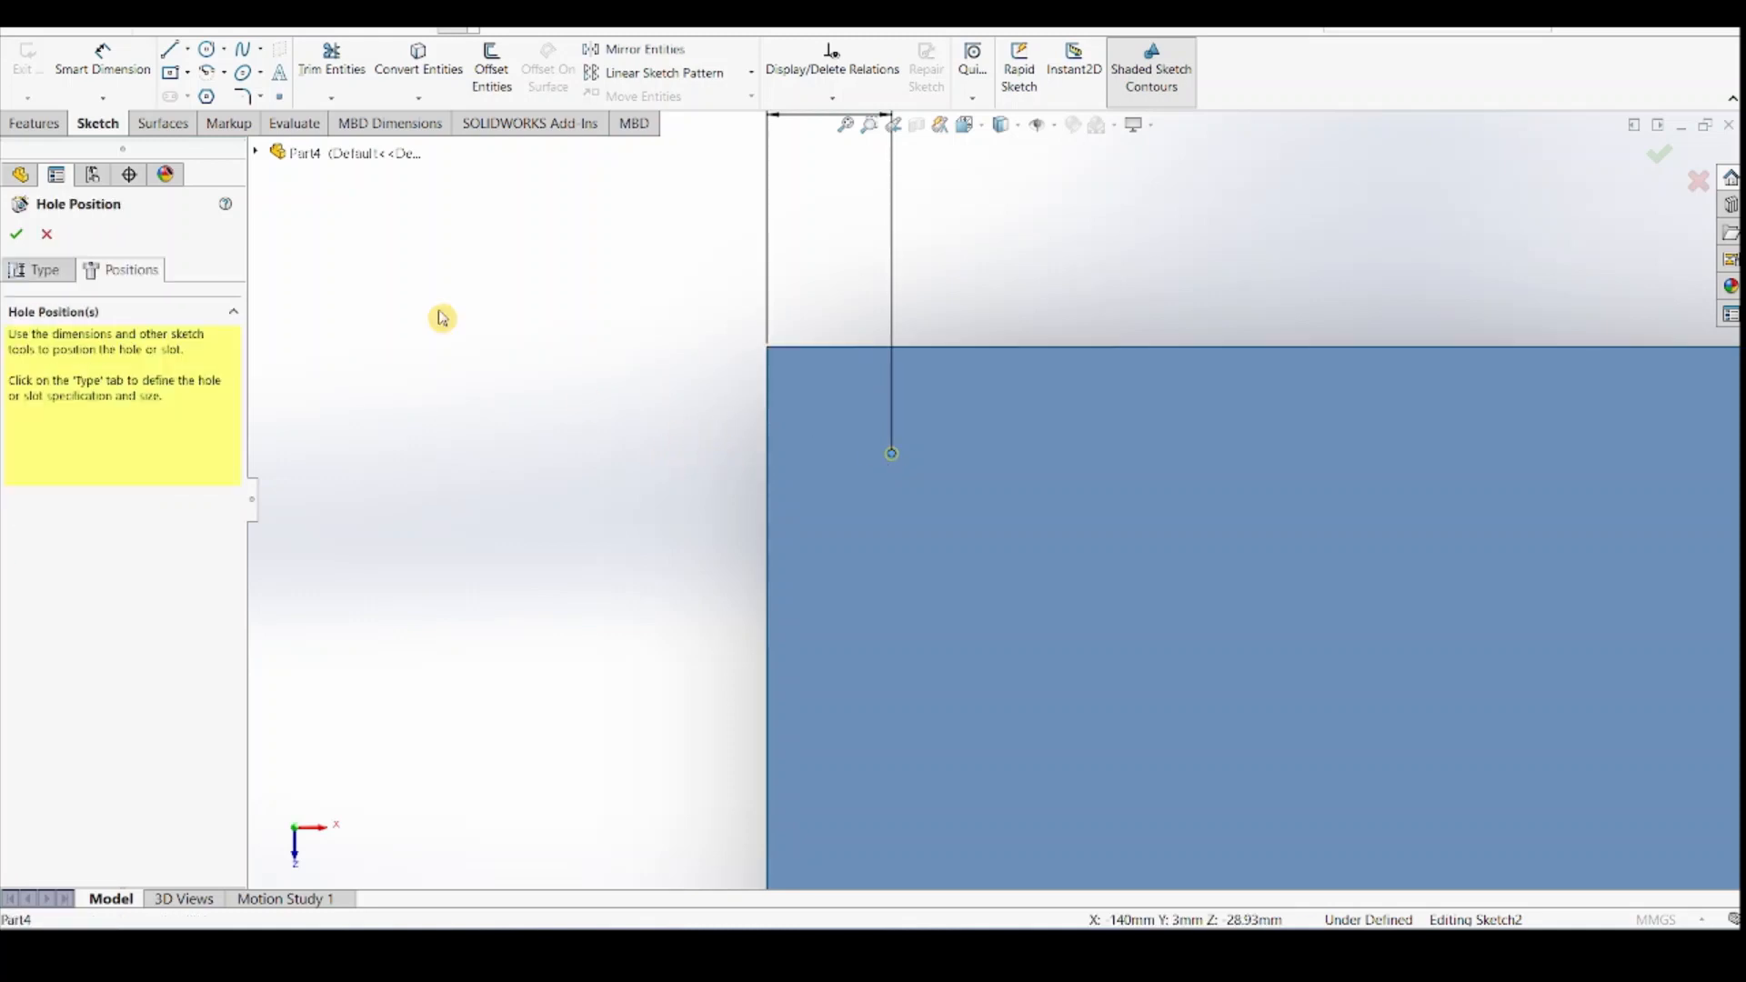
Dimension the hole's centre point 10 mm from the plate's rear long edge and finish the Hole Wizard hole
{"action": "left_click", "coordinate": [103, 58]}
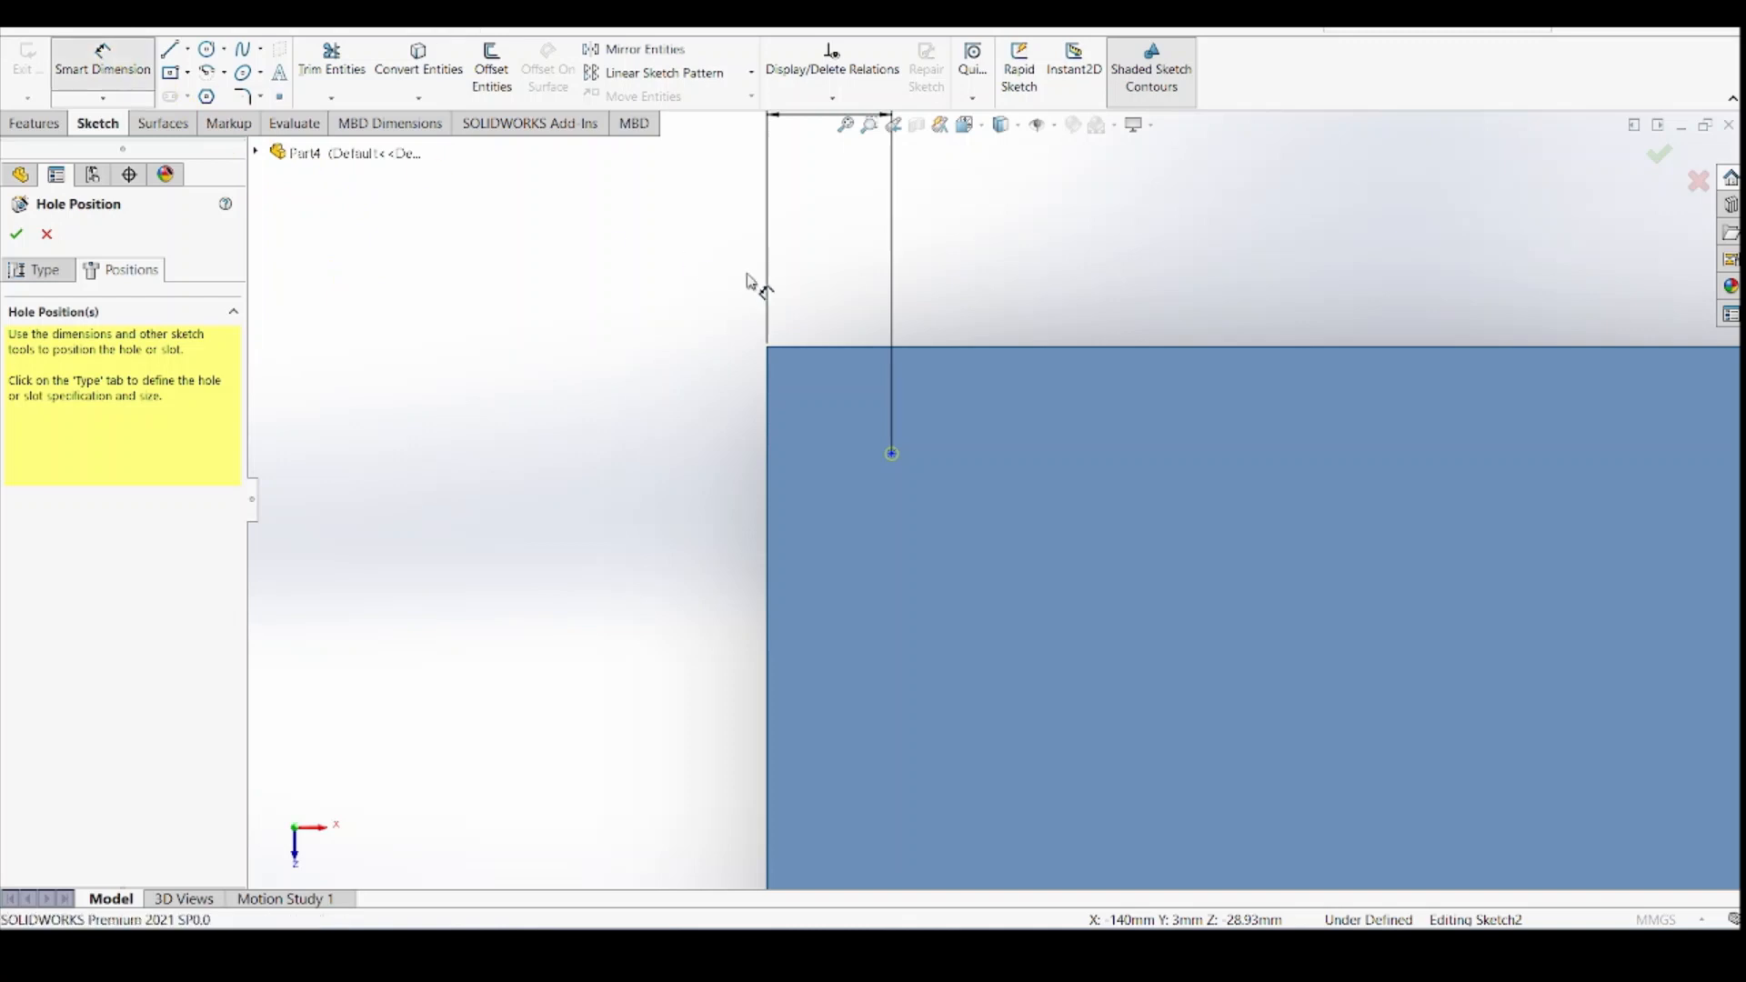
{"action": "left_click", "coordinate": [825, 351]}
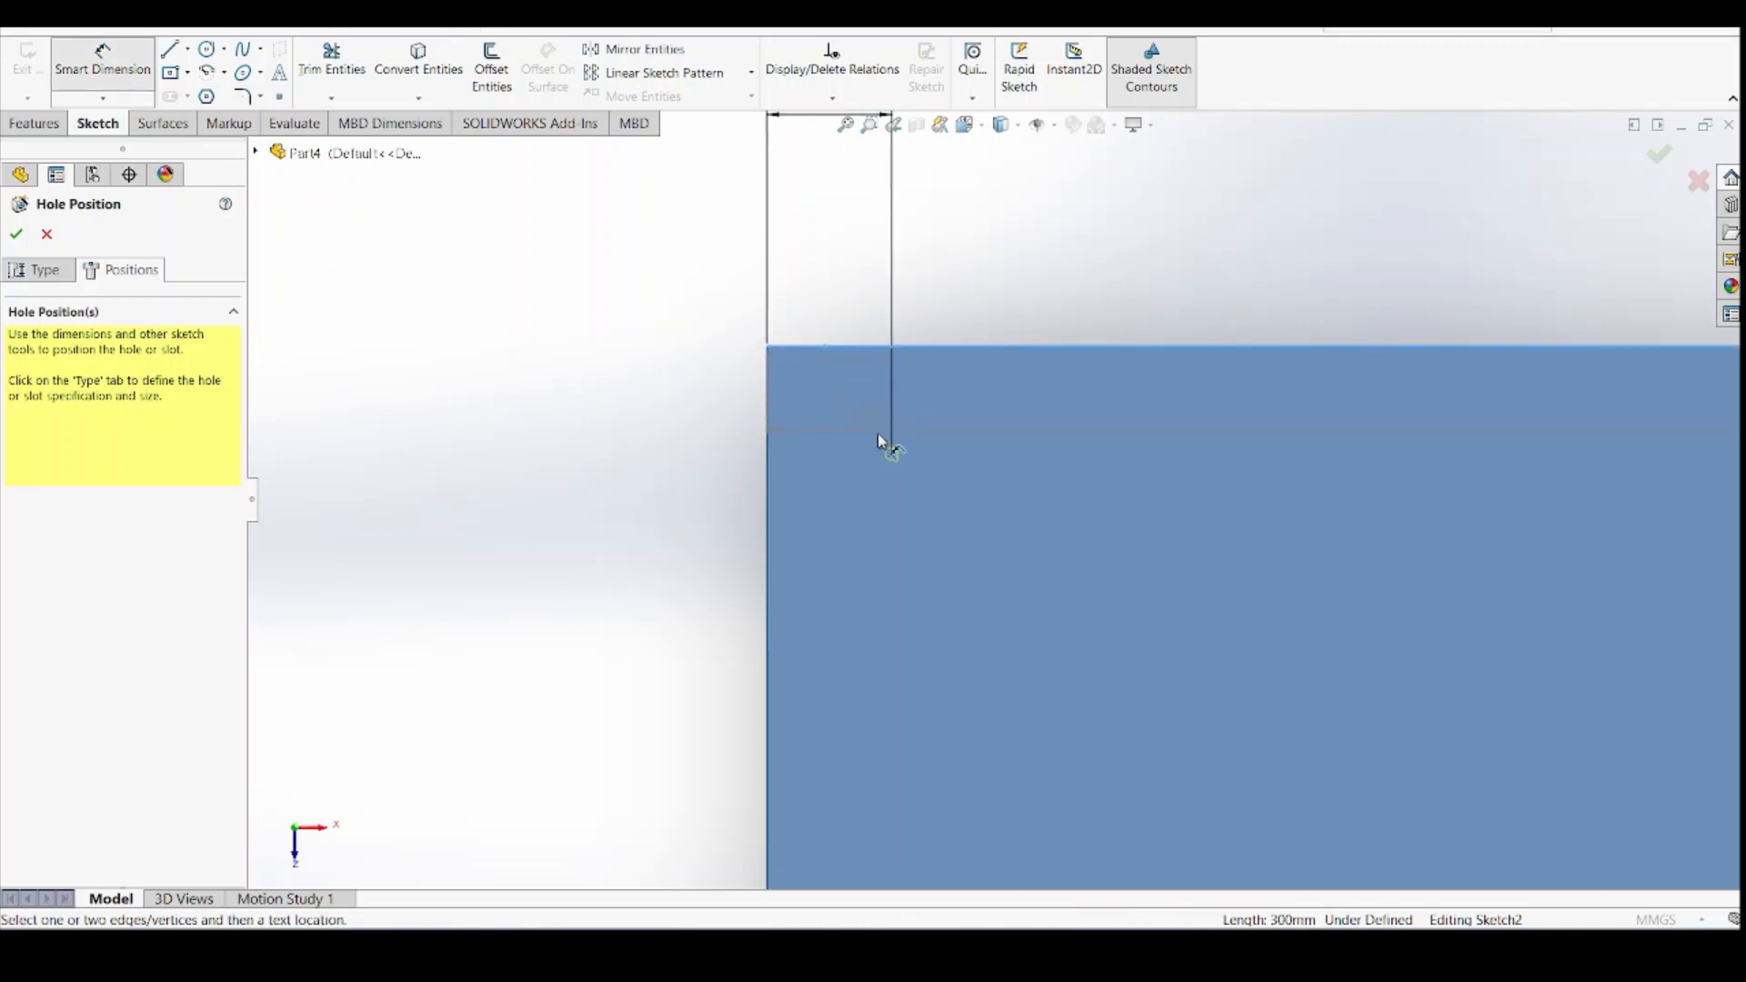
{"action": "left_click", "coordinate": [892, 454]}
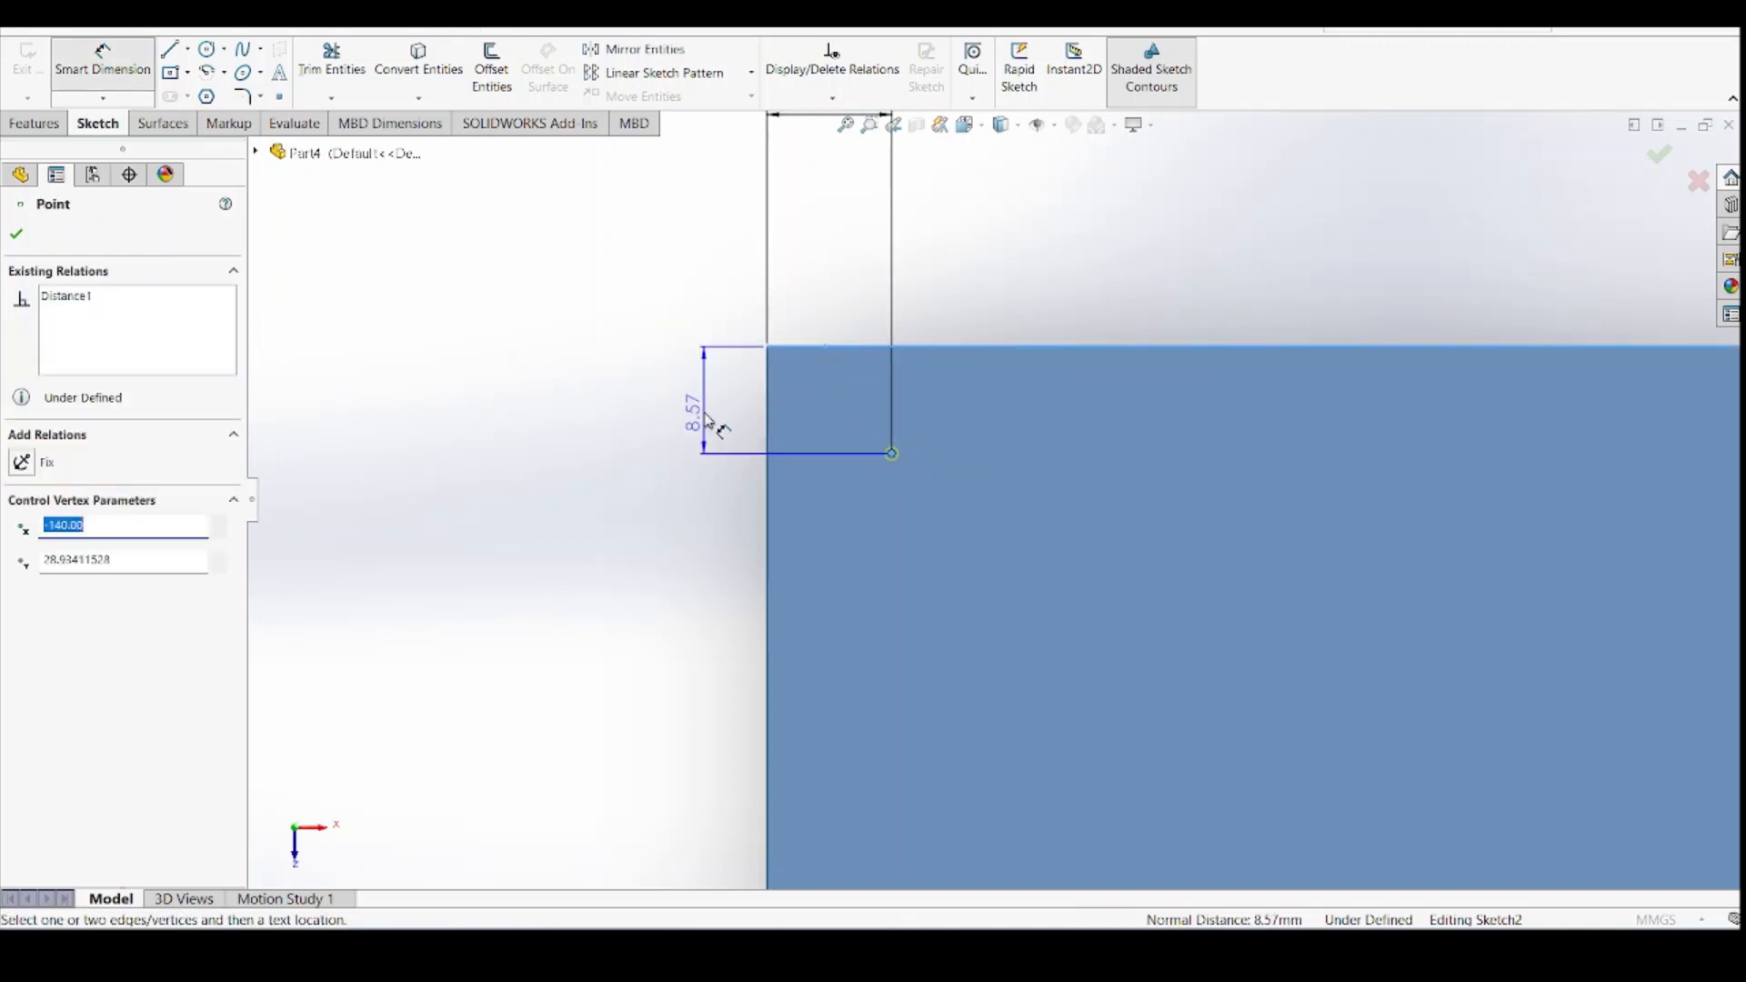
{"action": "left_click", "coordinate": [717, 428]}
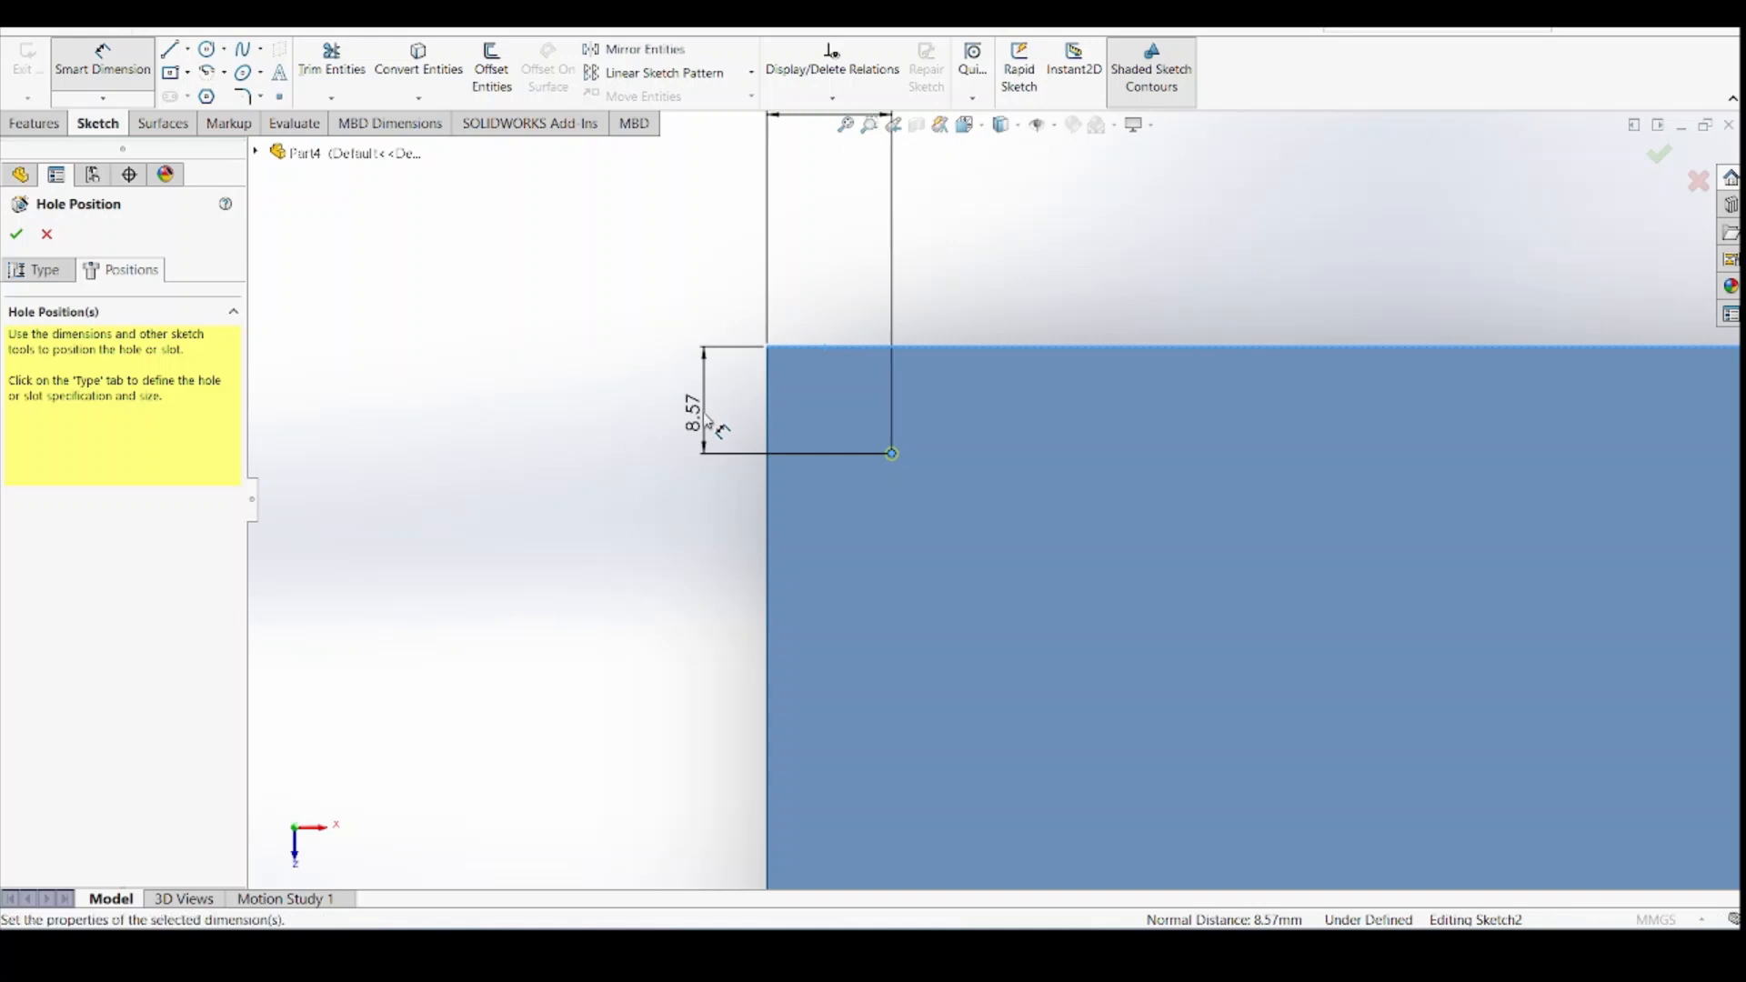
{"action": "type", "text": "10"}
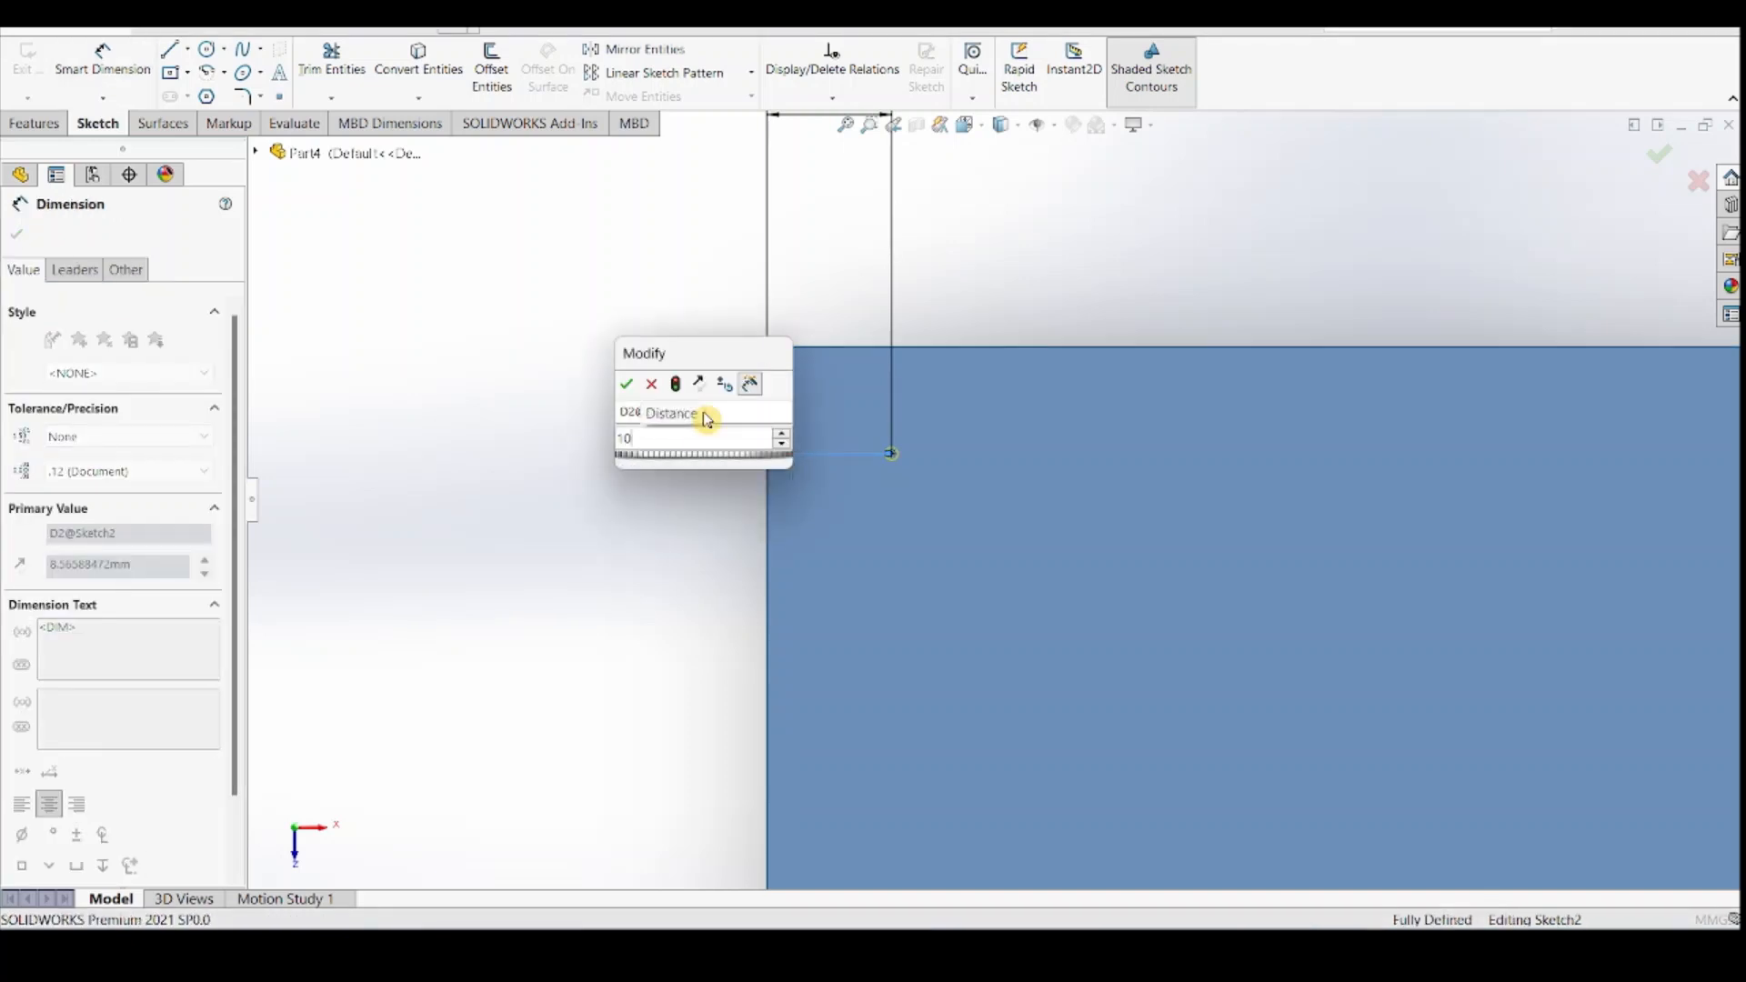
{"action": "key", "text": "Return"}
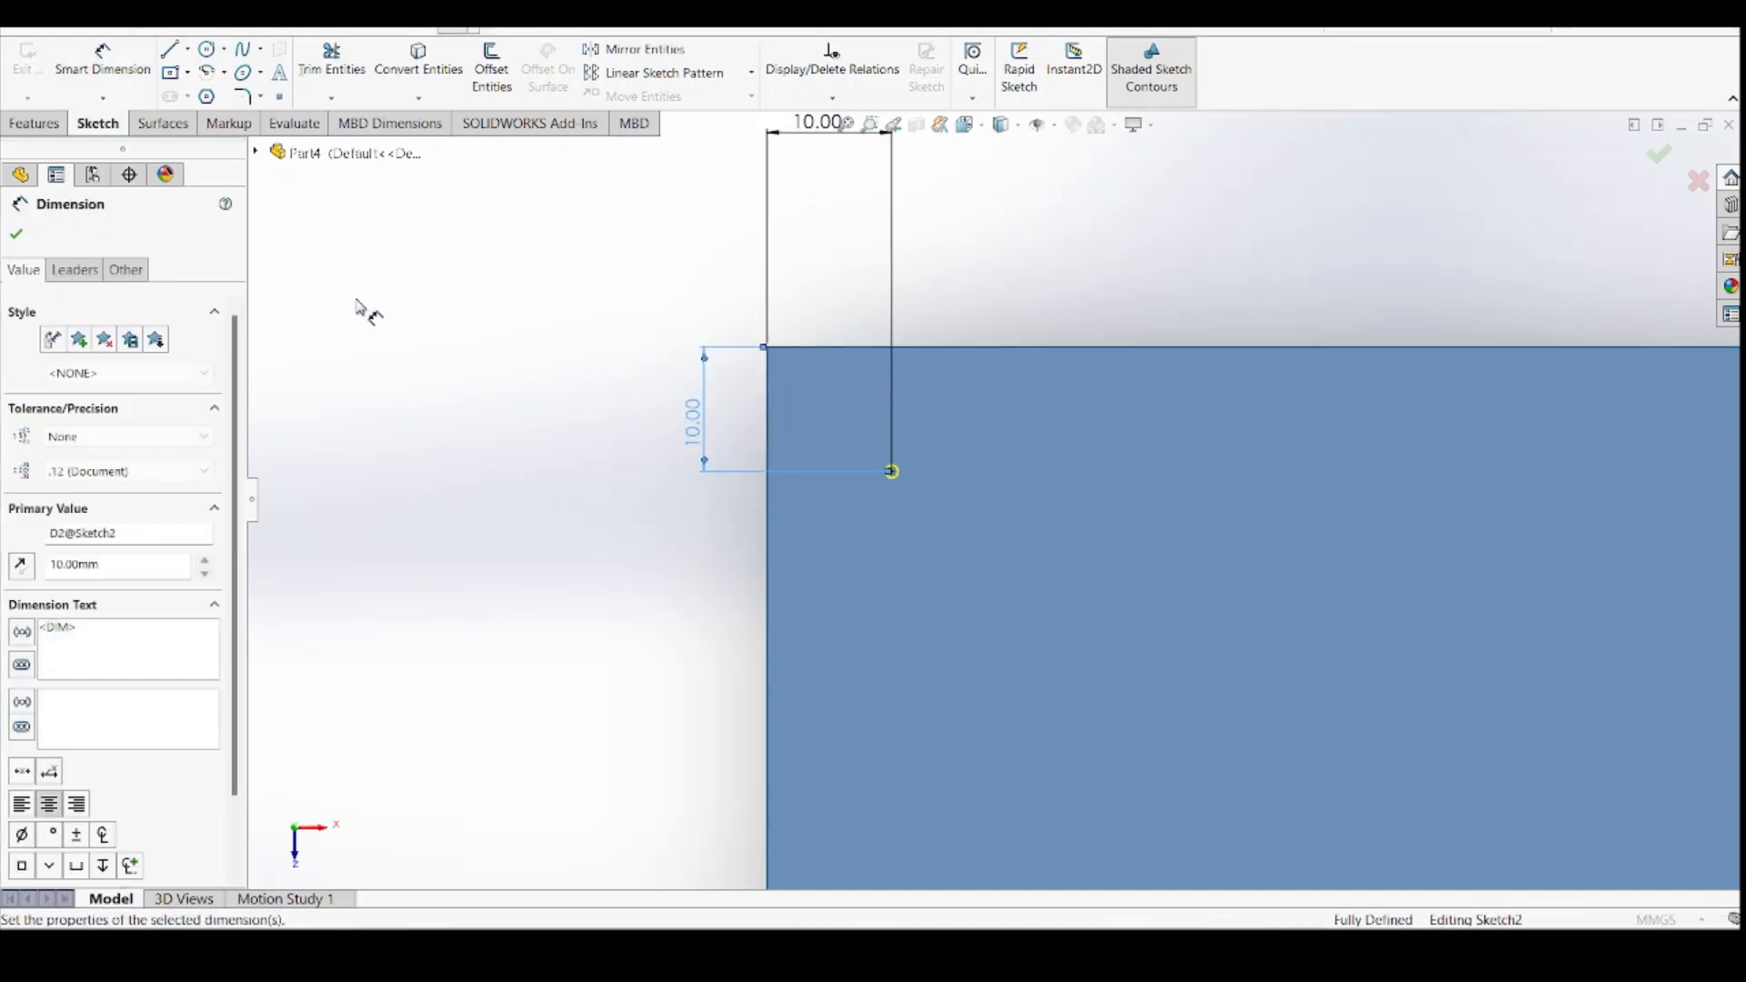
{"action": "left_click", "coordinate": [16, 234]}
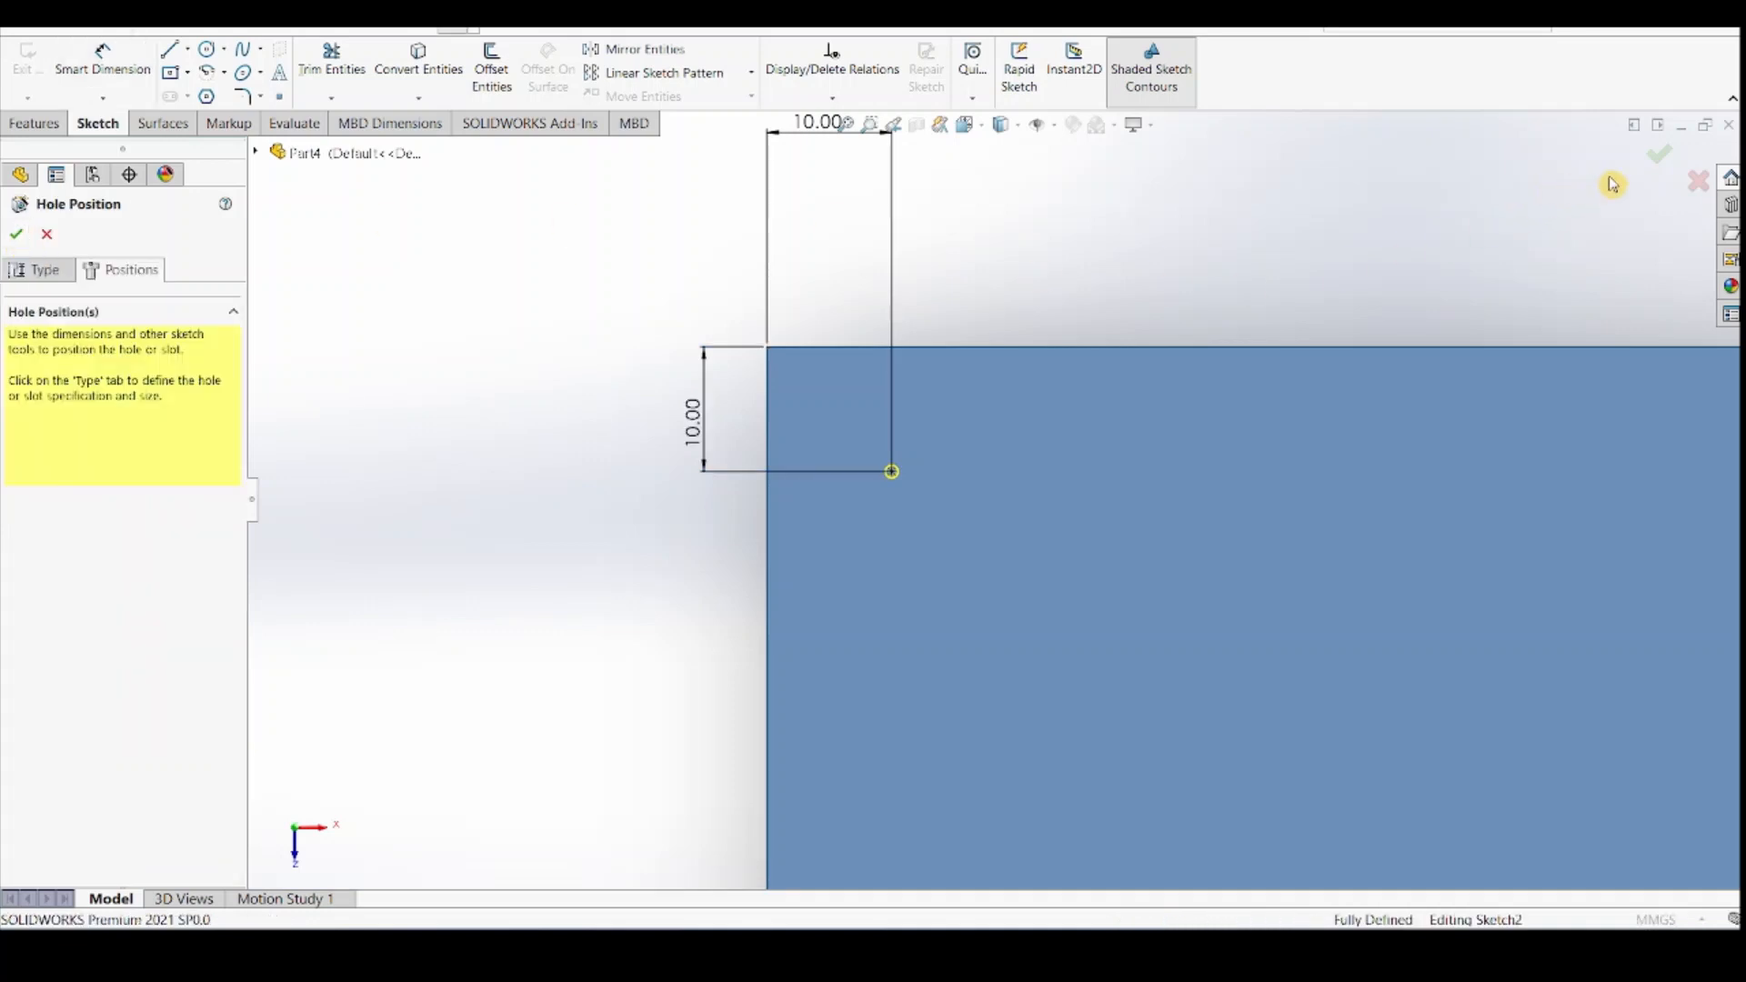
{"action": "left_click", "coordinate": [18, 236]}
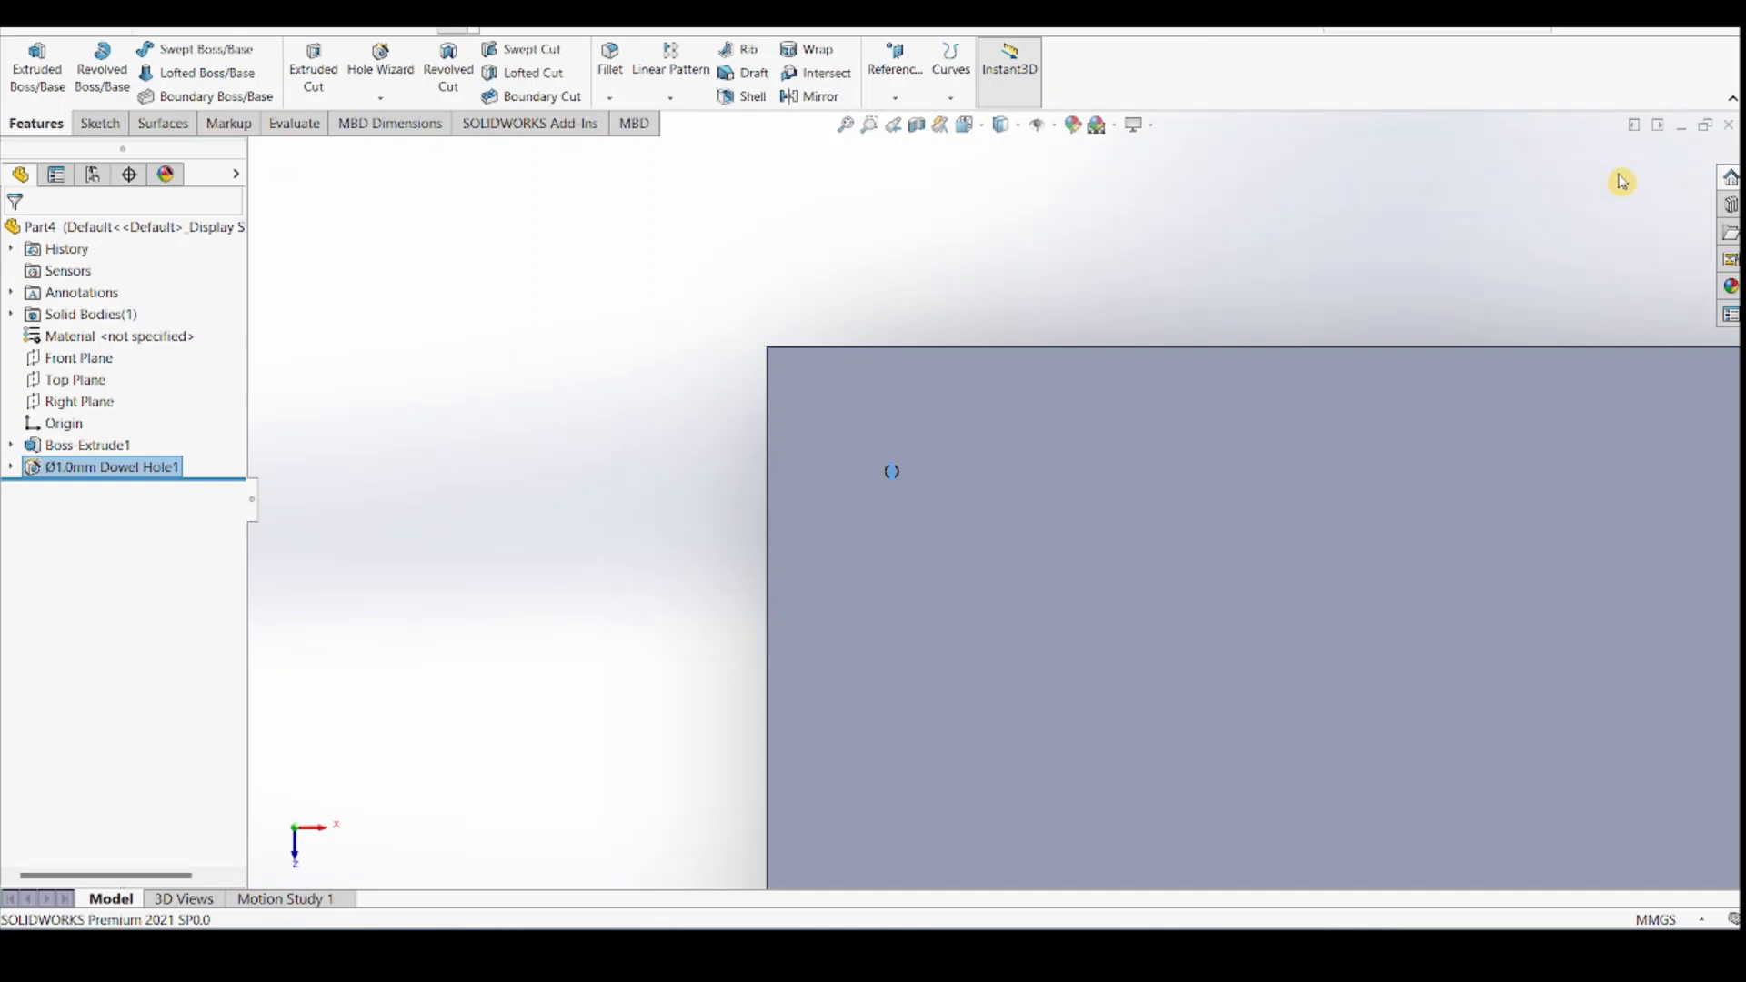
Edit the dowel hole in the isometric view and set its size to Ø4.0
{"action": "key", "text": "space"}
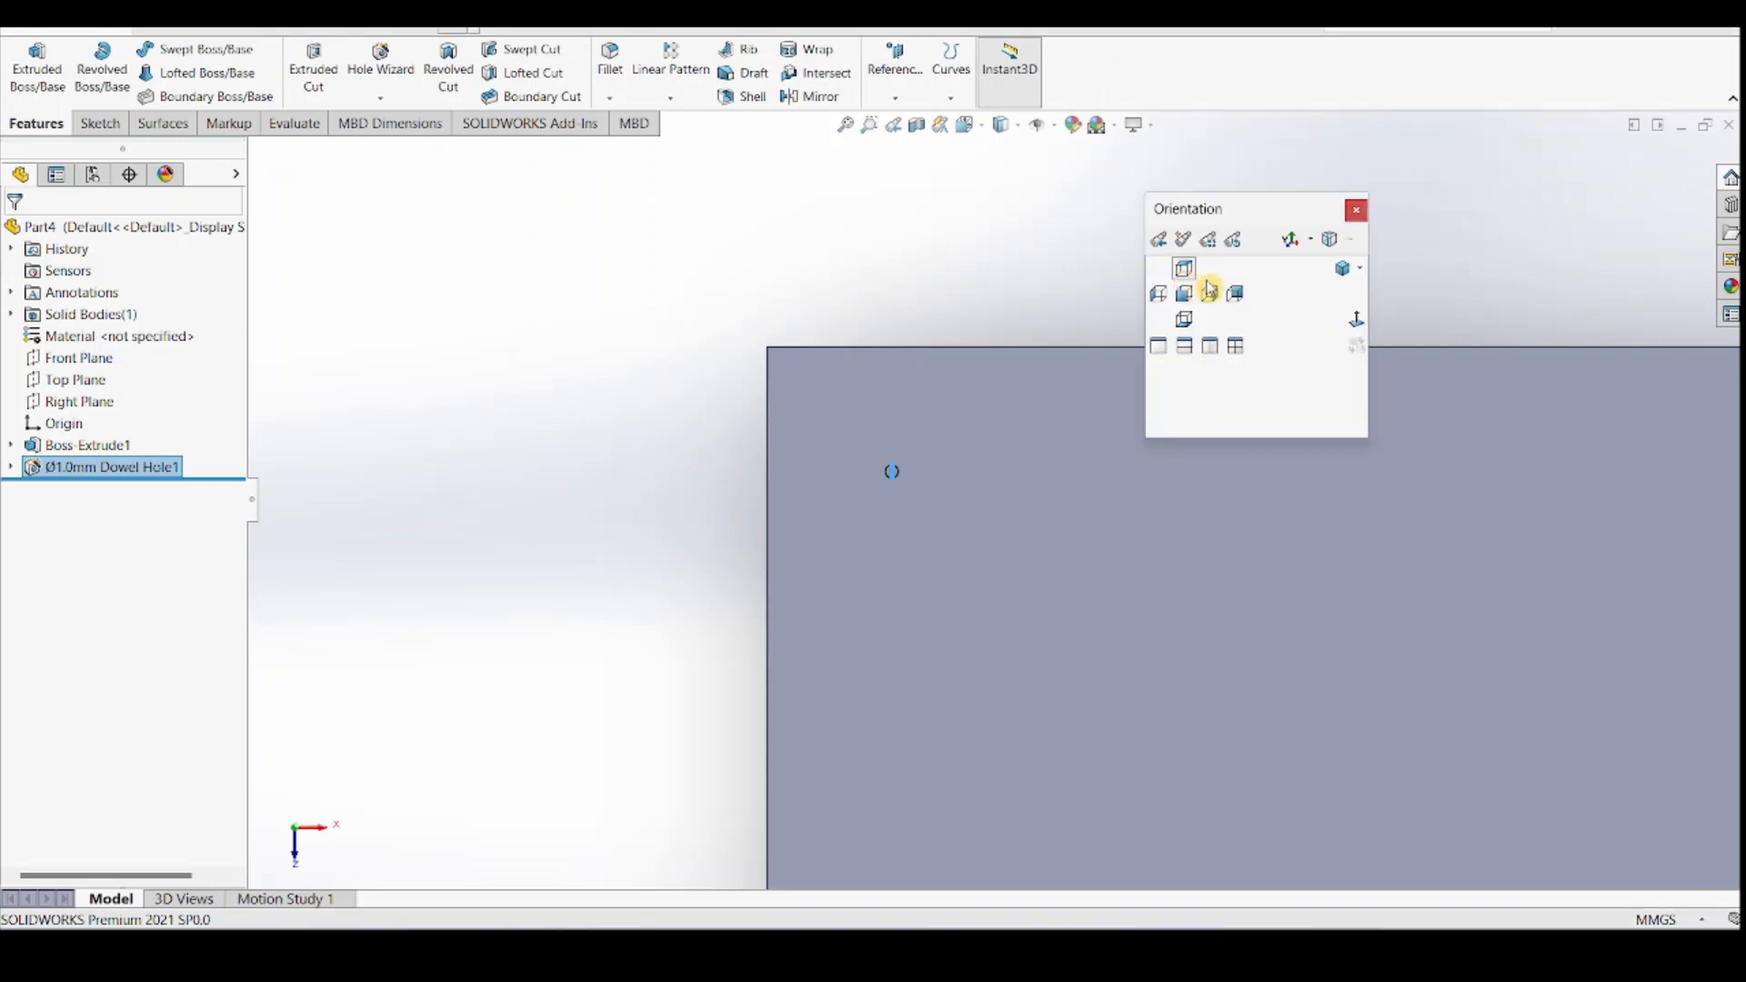
{"action": "left_click", "coordinate": [1341, 269]}
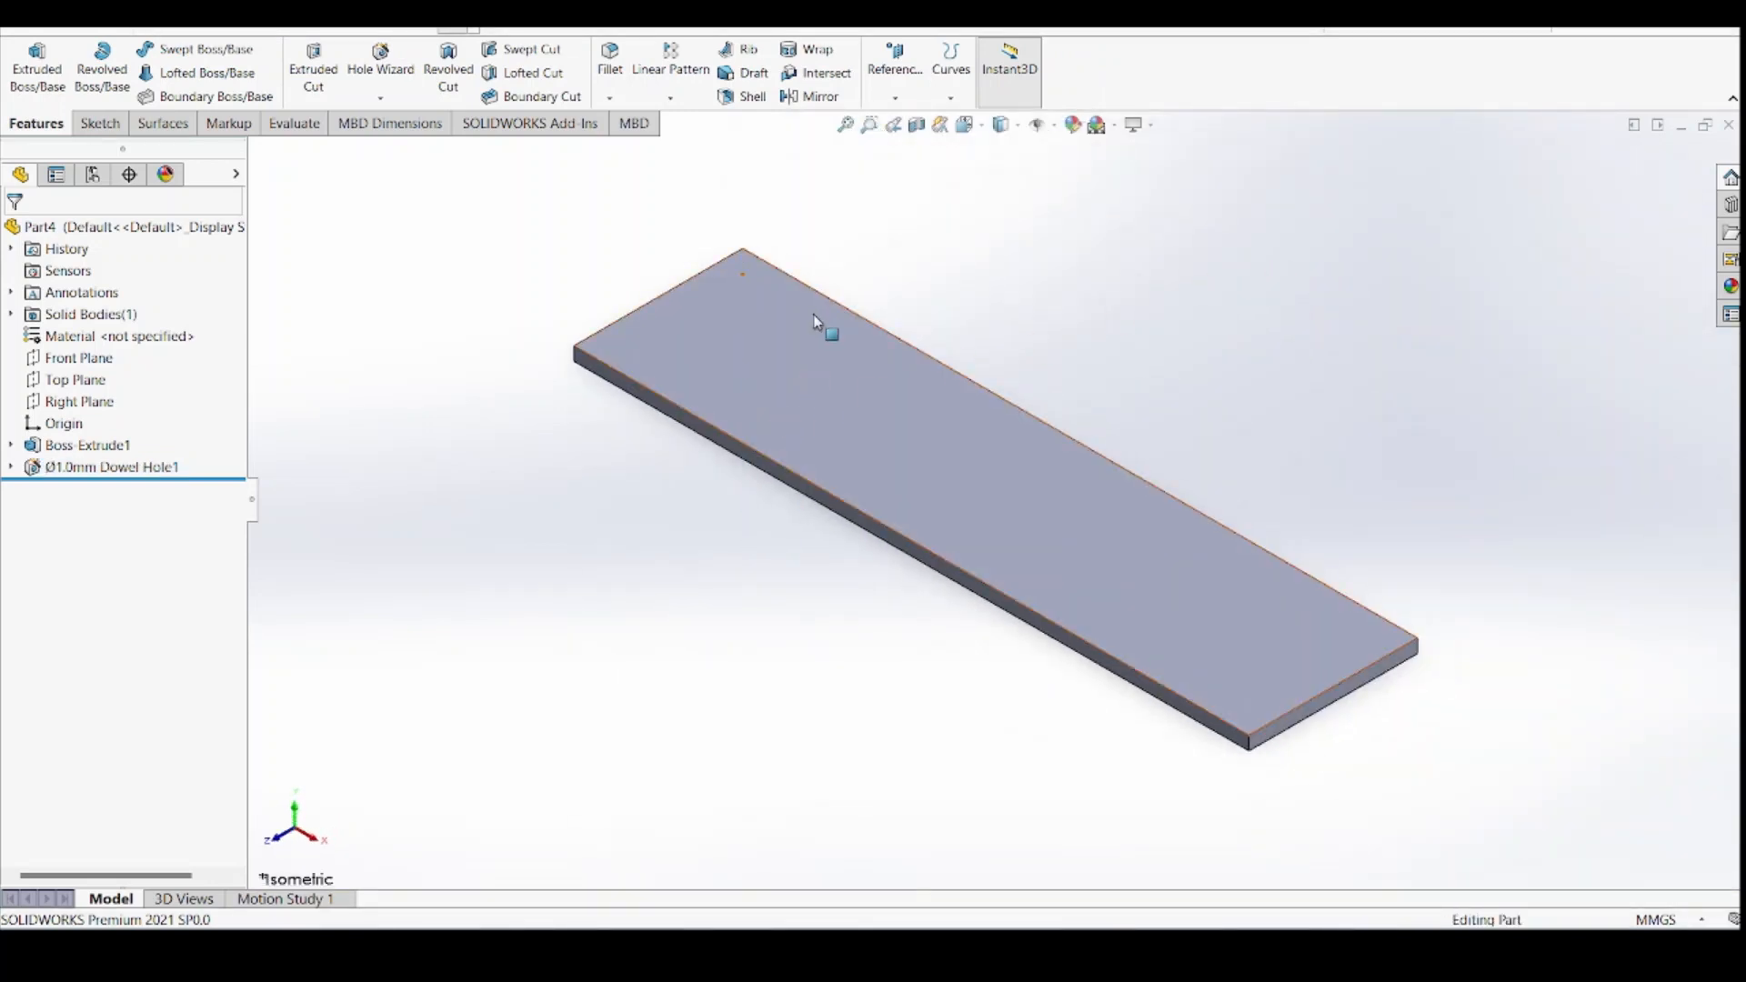
{"action": "left_click", "coordinate": [107, 468]}
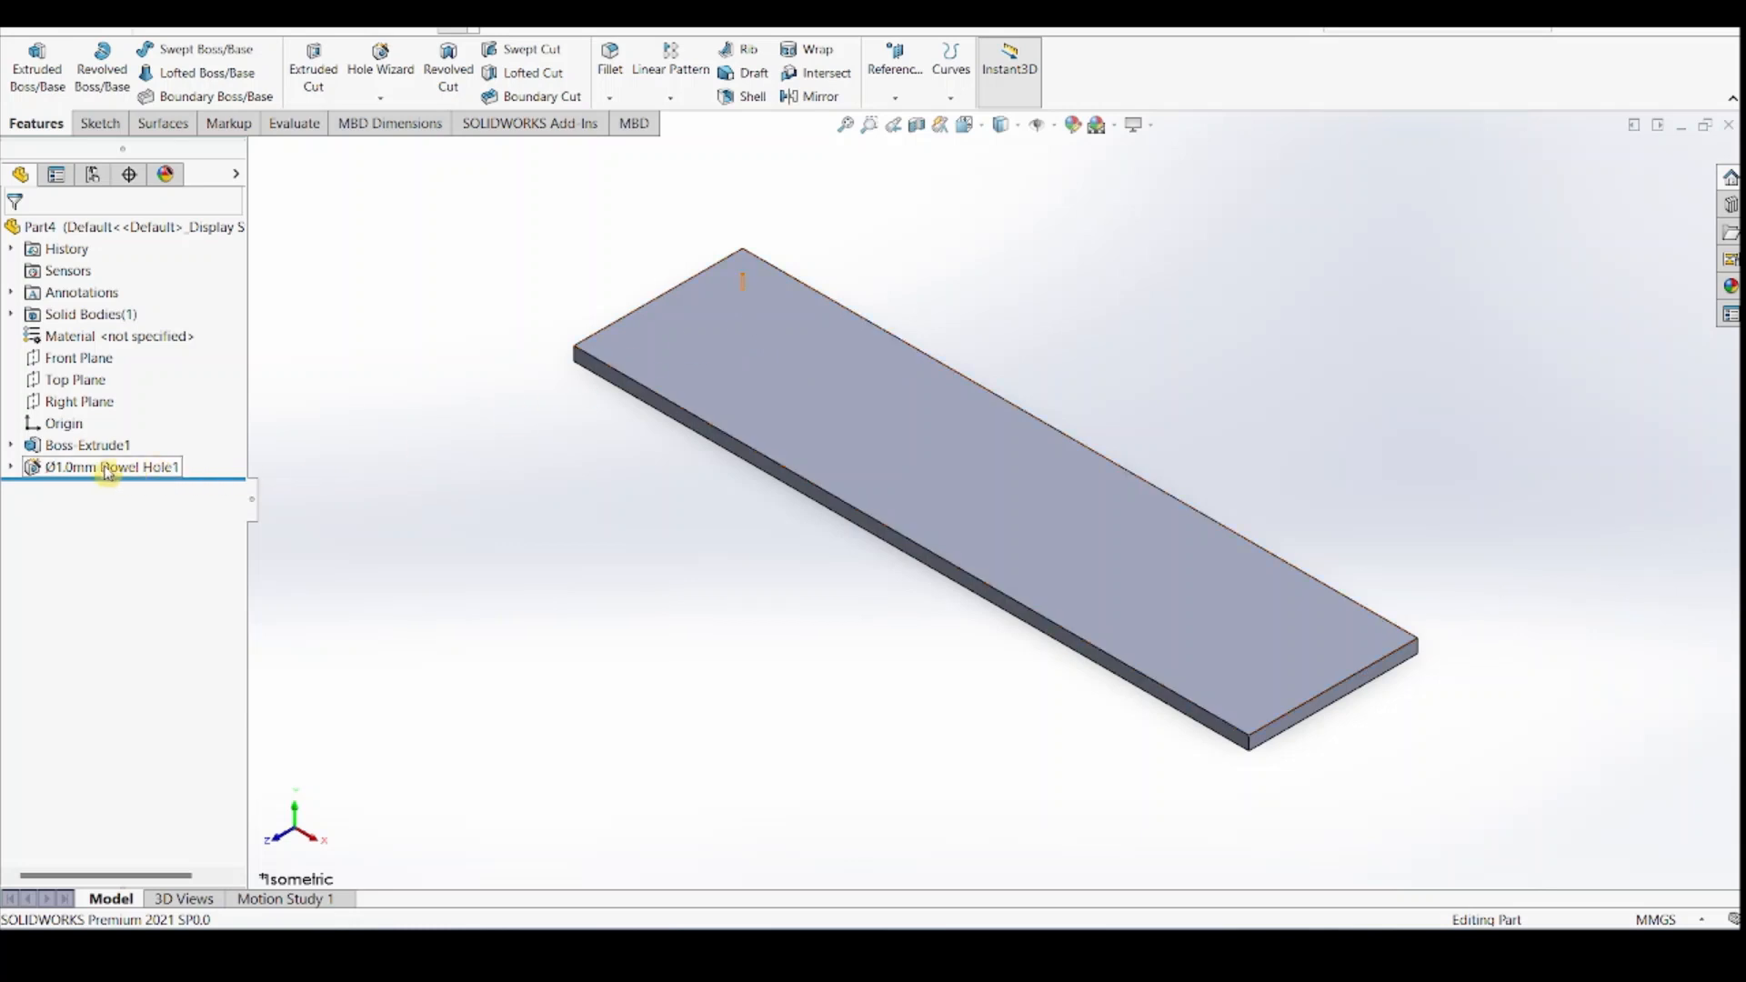
{"action": "right_click", "coordinate": [105, 471]}
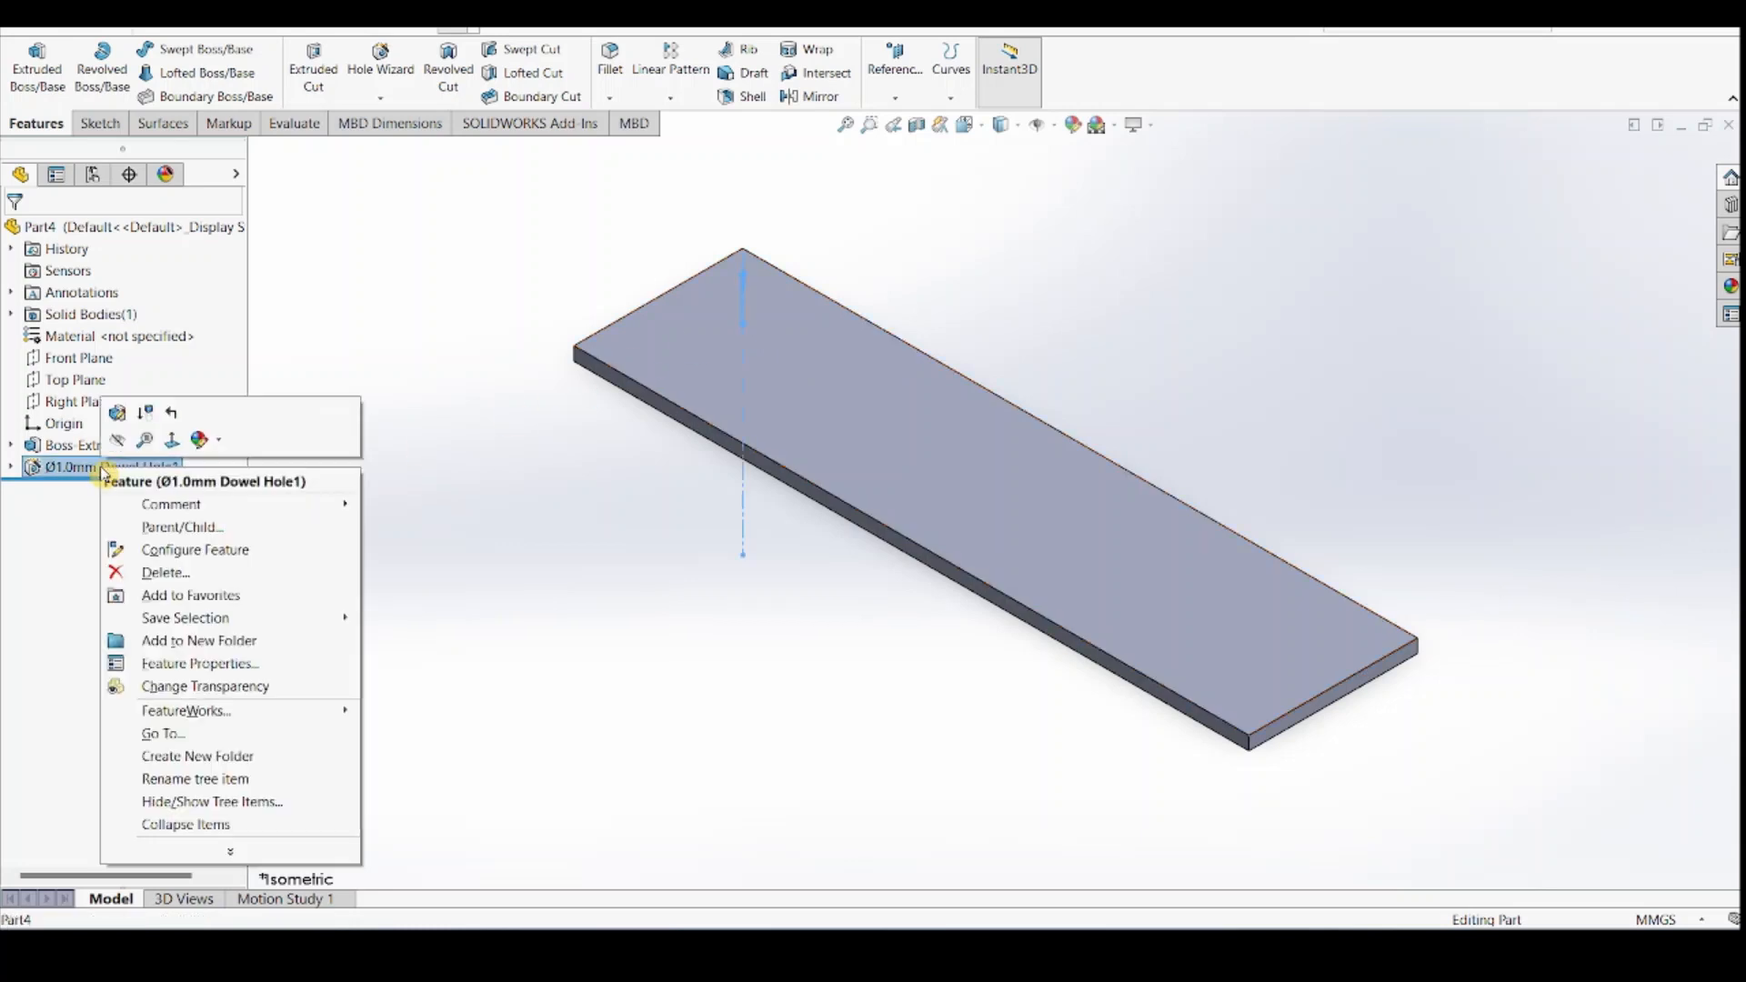
{"action": "left_click", "coordinate": [120, 411]}
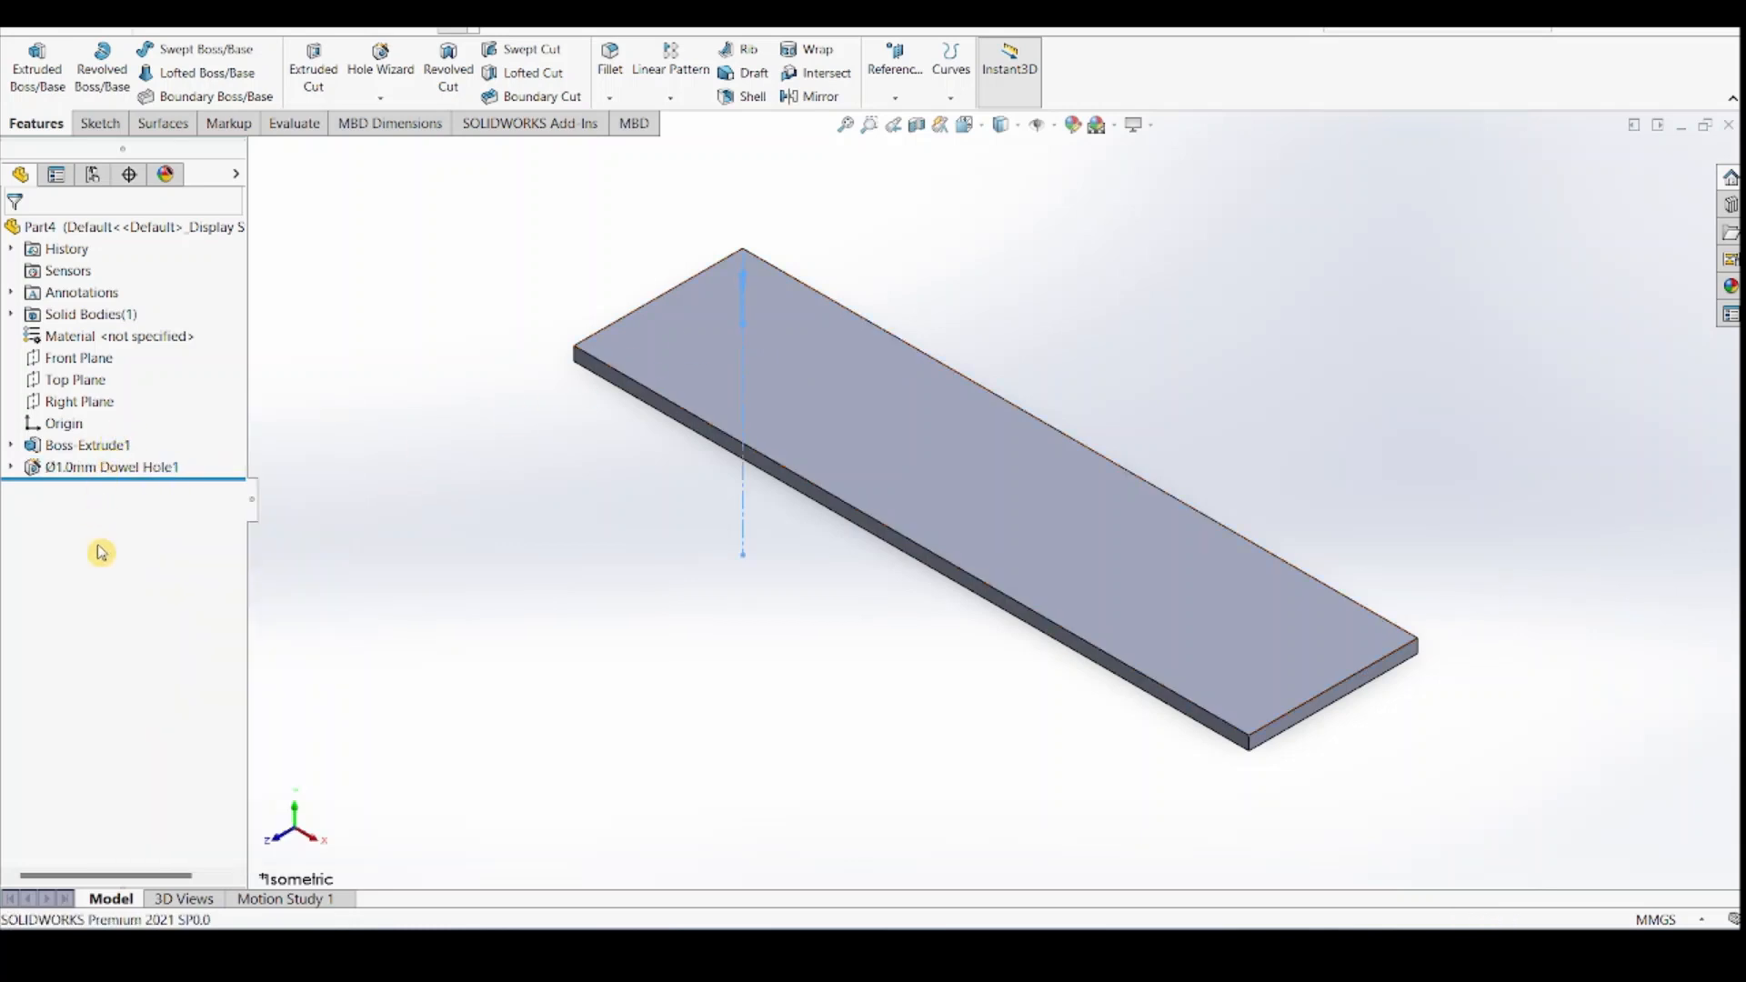
{"action": "left_click", "coordinate": [103, 471]}
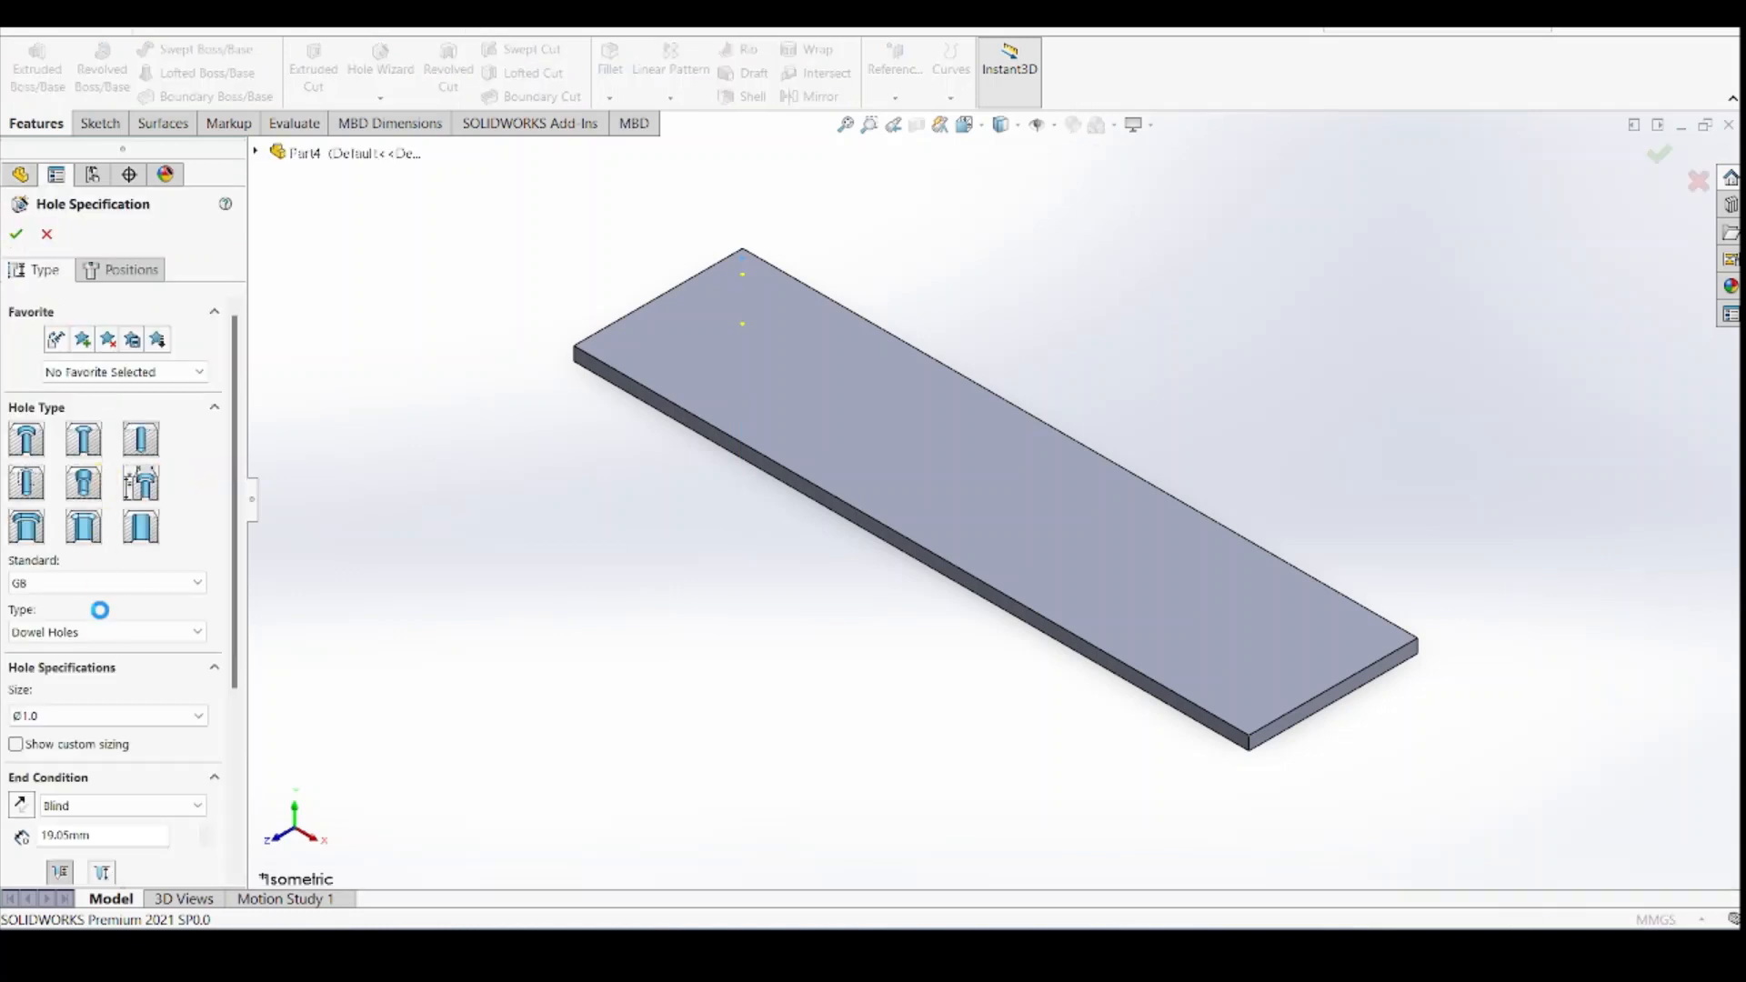
{"action": "left_click", "coordinate": [73, 715]}
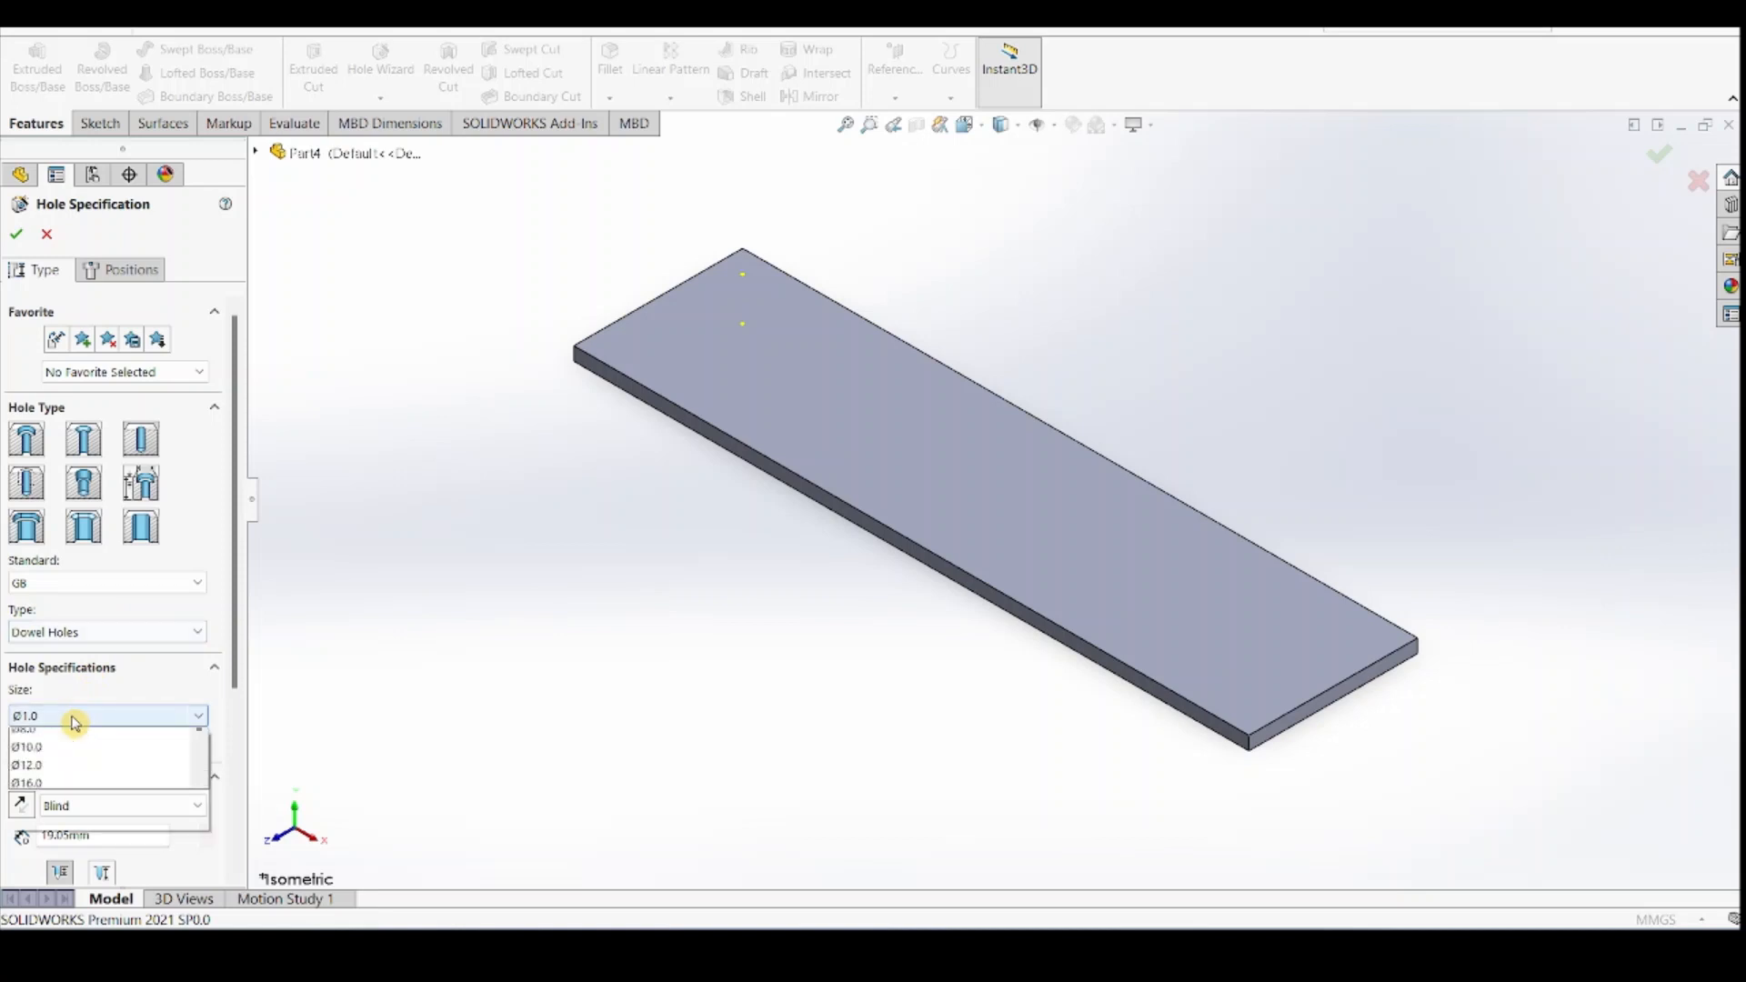
{"action": "left_click", "coordinate": [45, 828]}
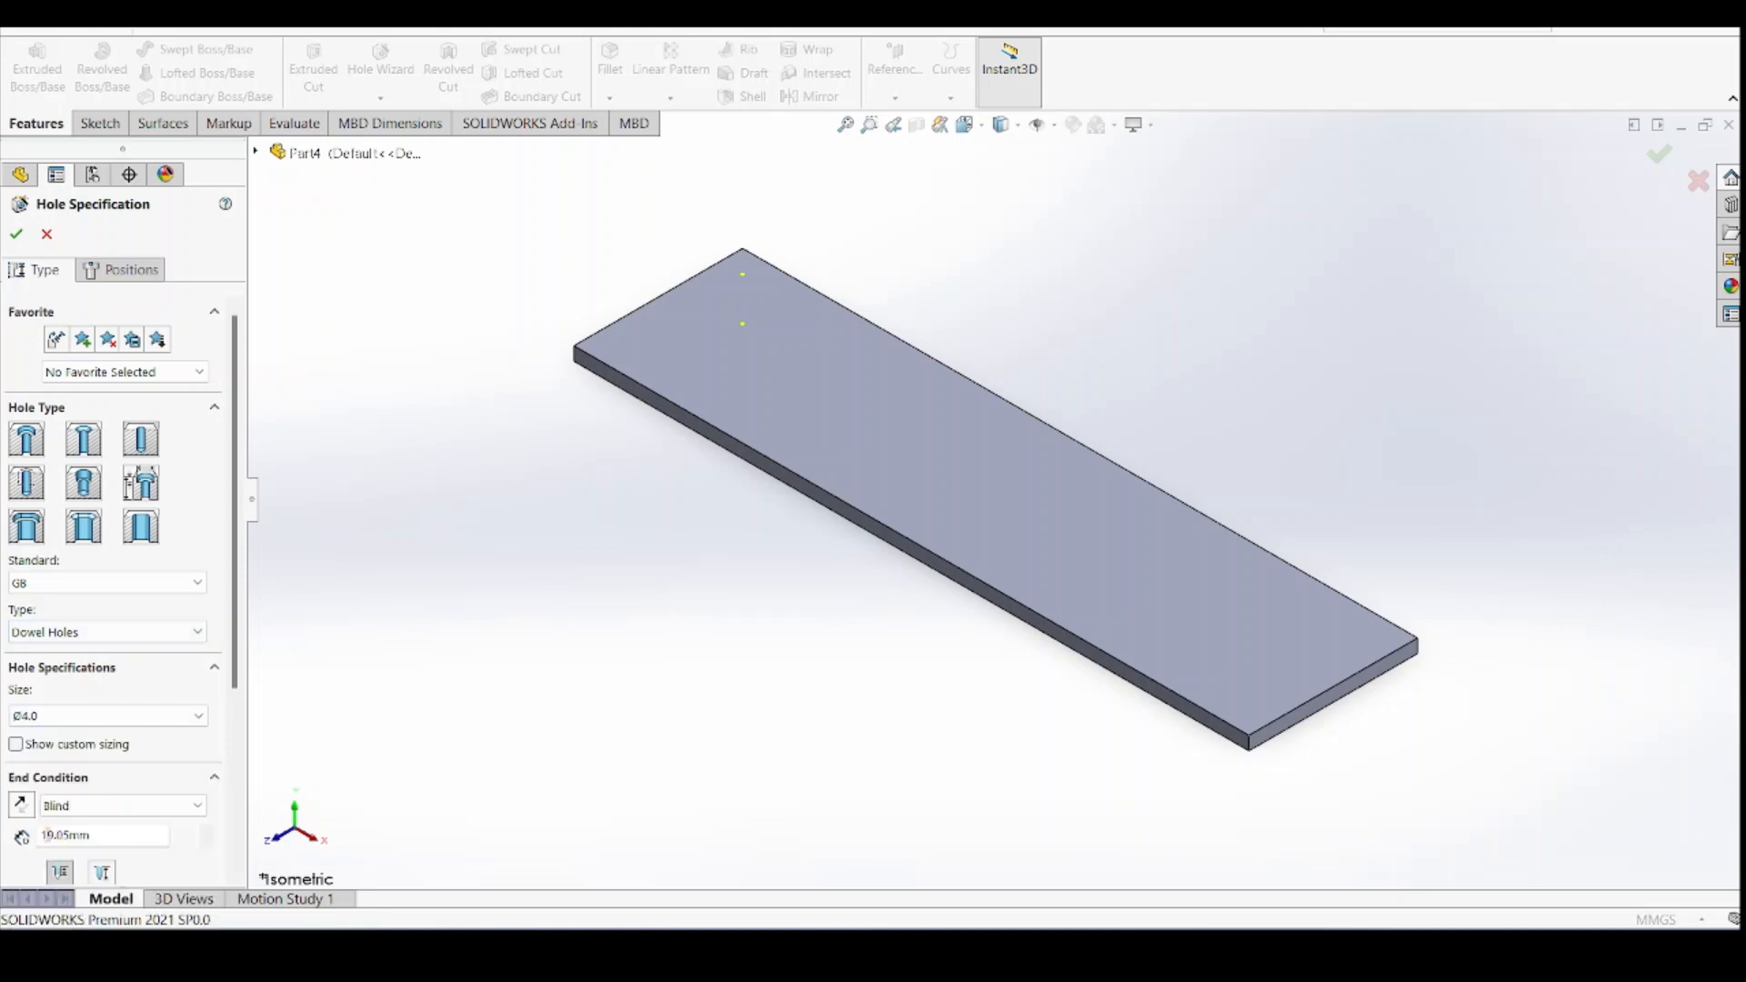
{"action": "left_click", "coordinate": [16, 233]}
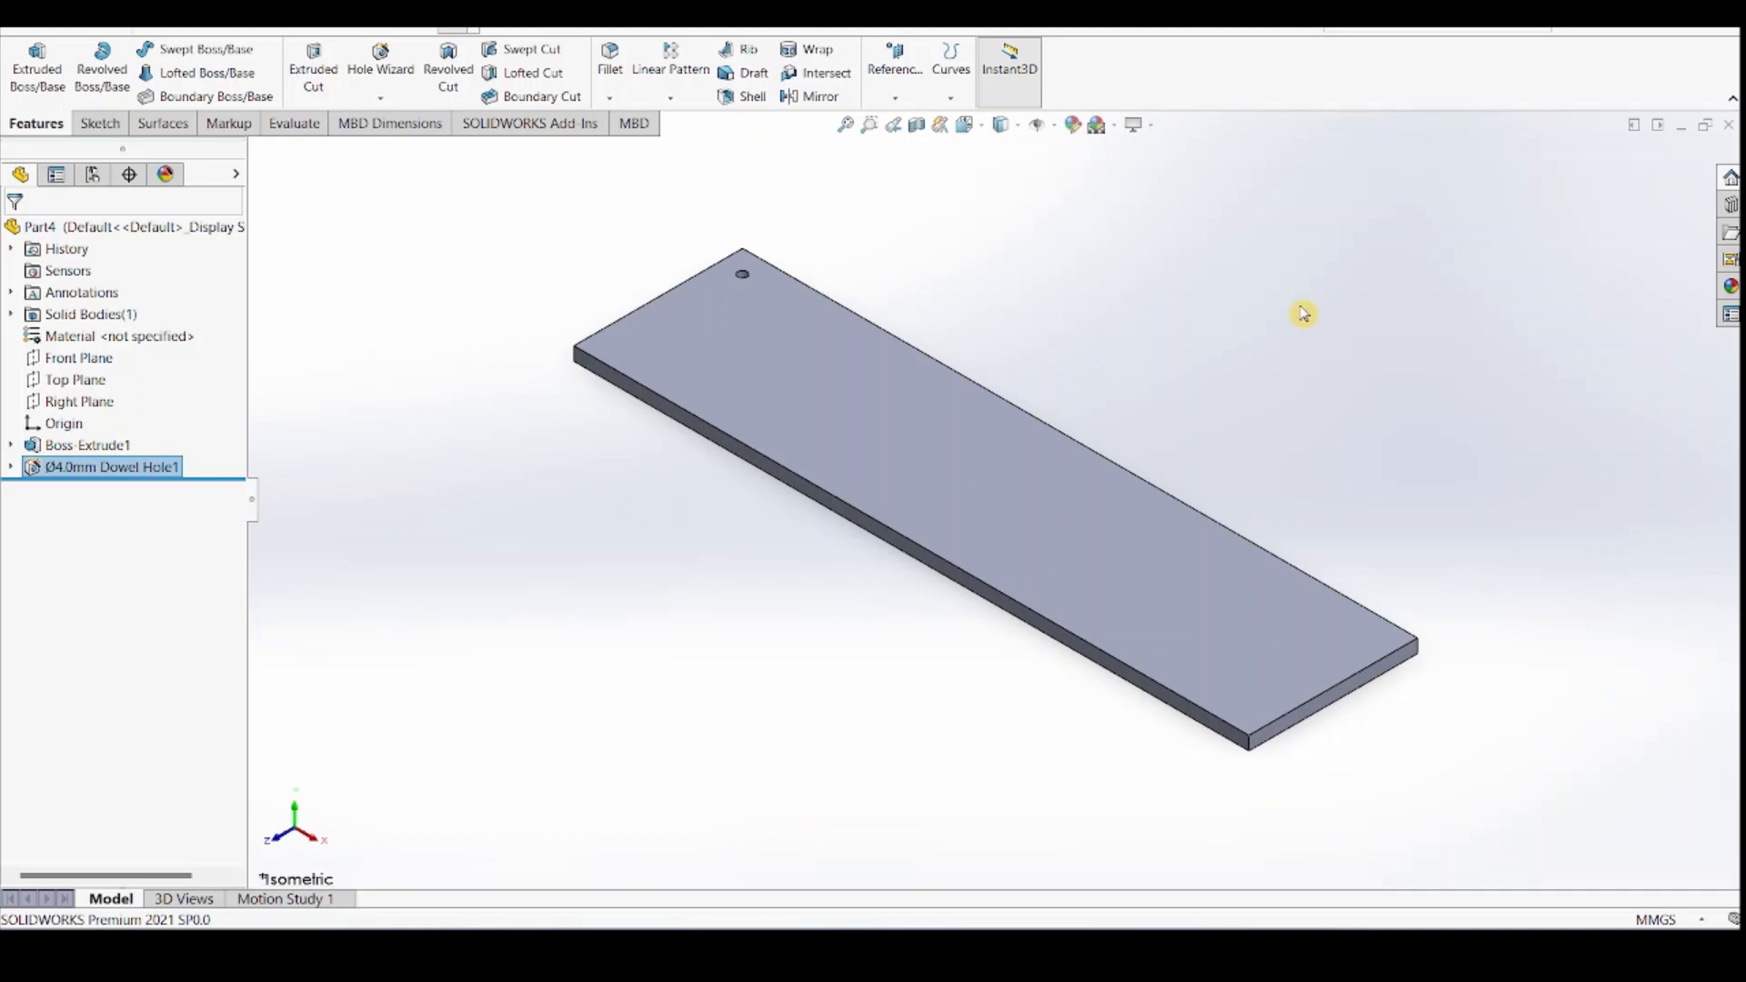
Start a linear pattern of the dowel hole along the plate's rear long edge with 10 mm spacing and 29 instances
{"action": "left_click", "coordinate": [127, 31]}
{"action": "left_click", "coordinate": [255, 29]}
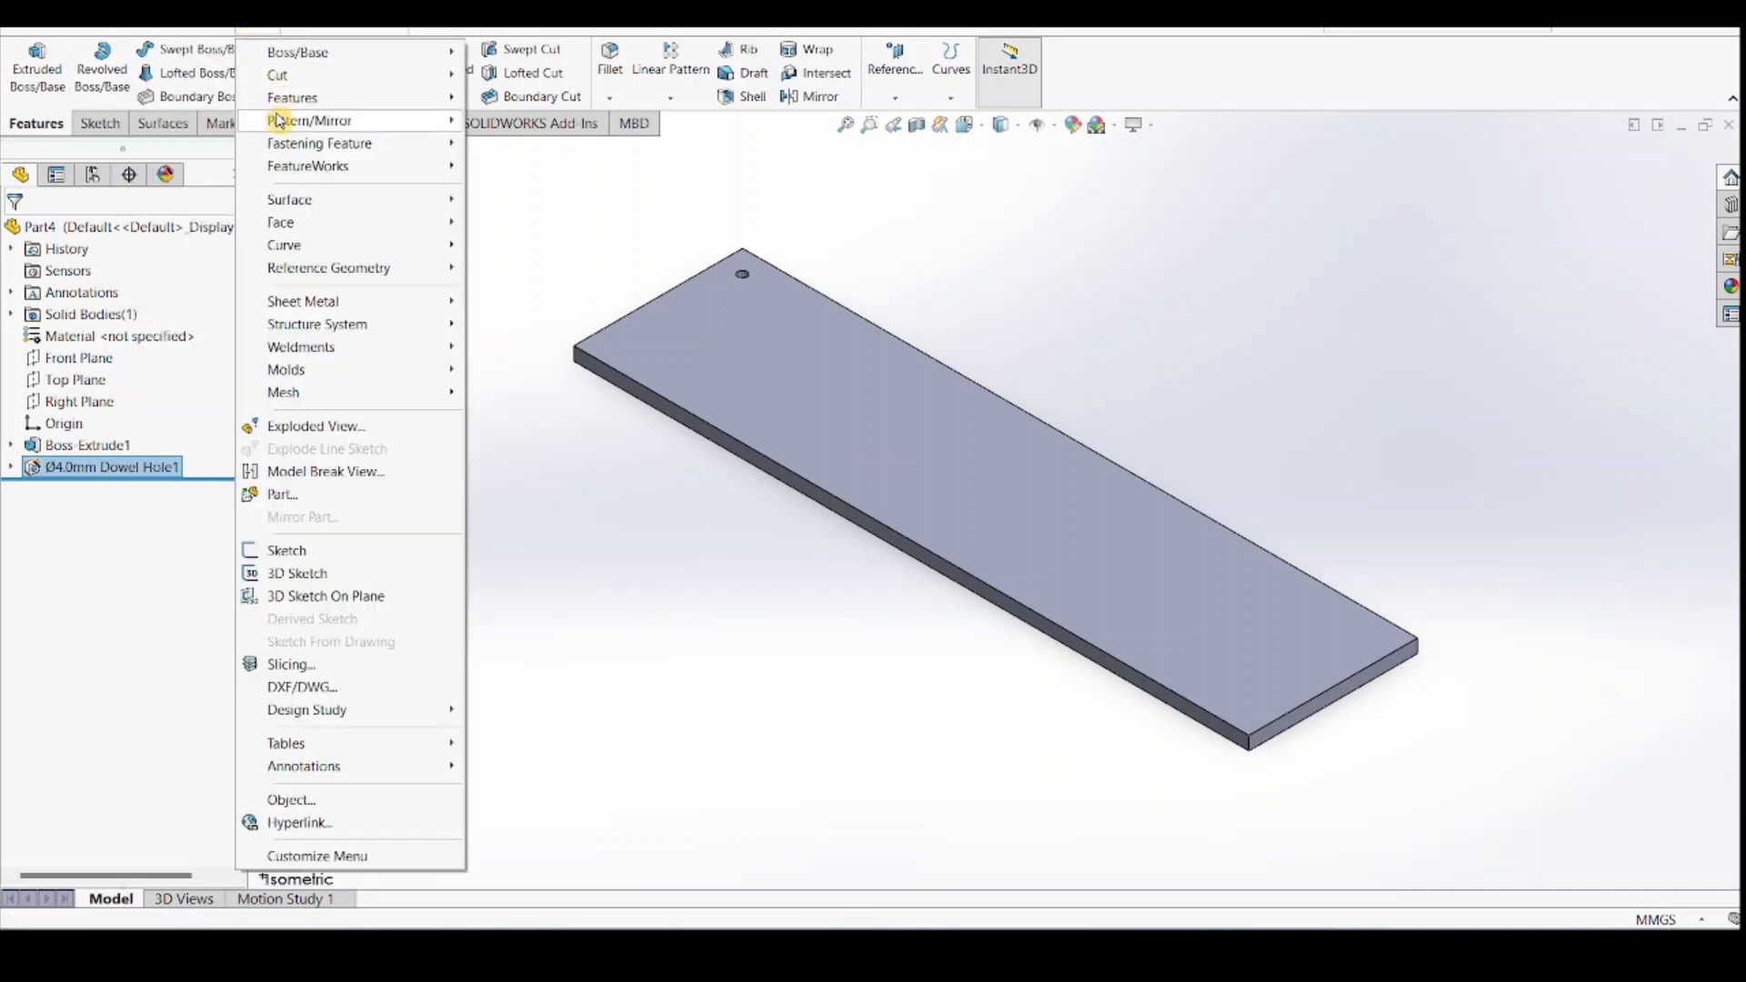
{"action": "mouse_move", "coordinate": [291, 121]}
{"action": "left_click", "coordinate": [530, 125]}
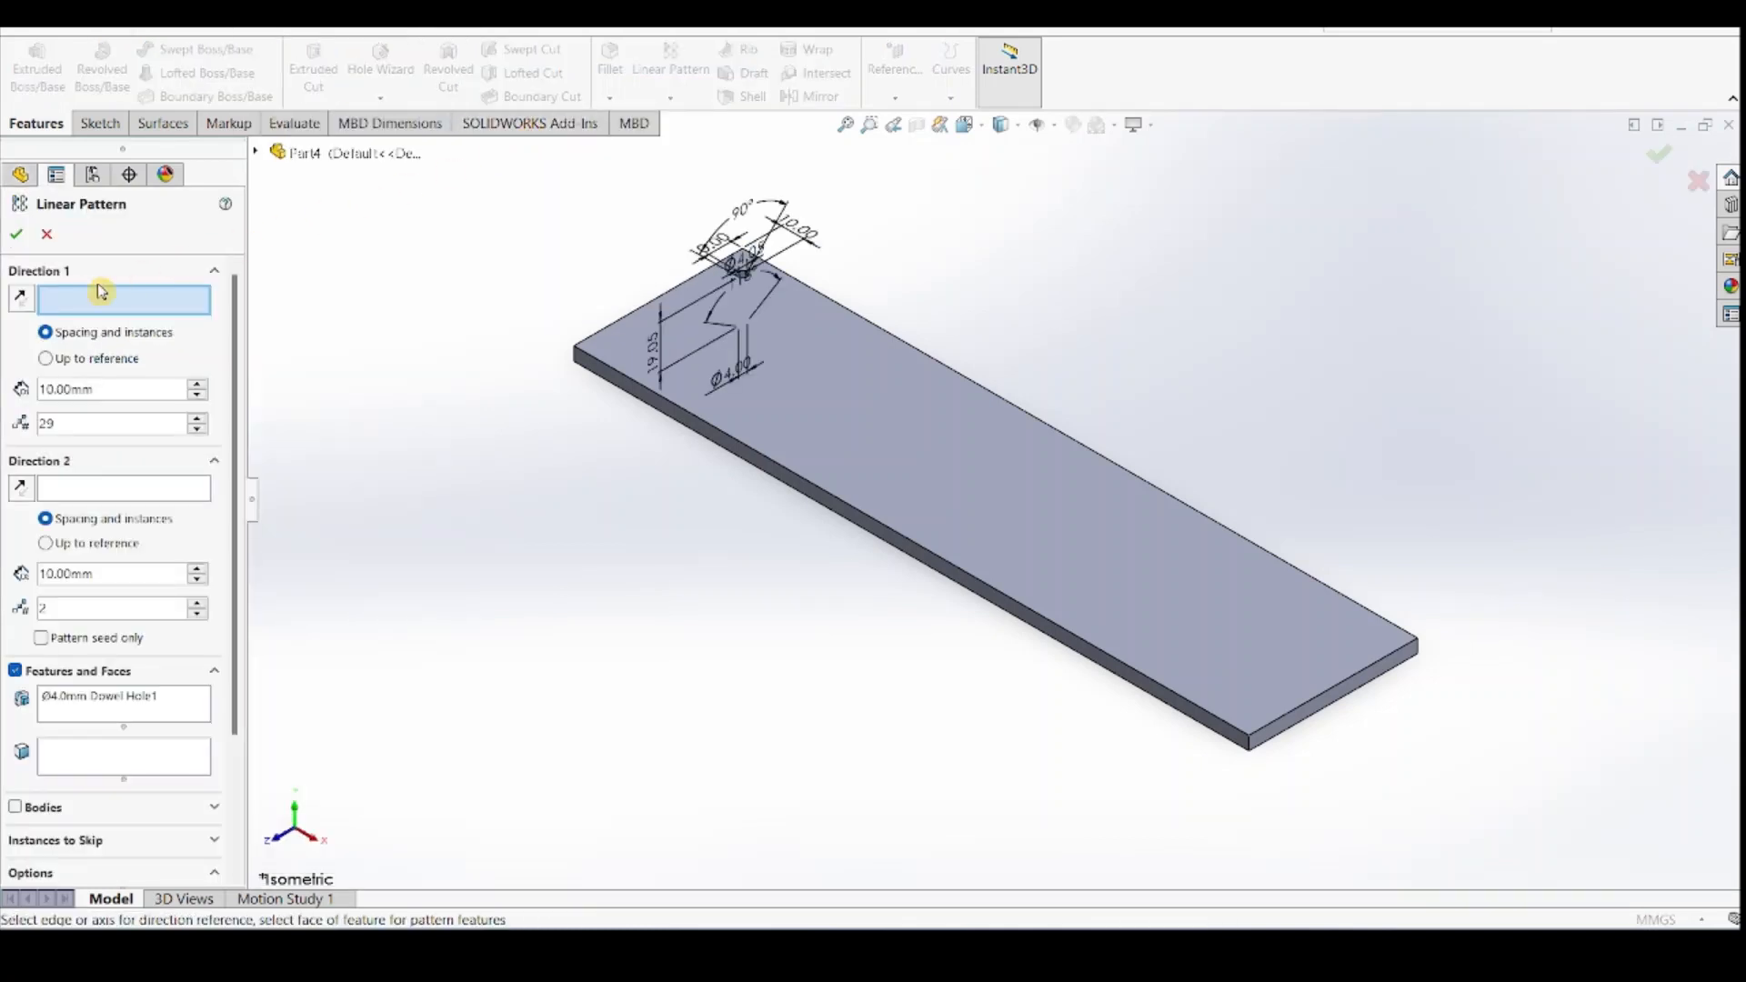
{"action": "left_click", "coordinate": [880, 331]}
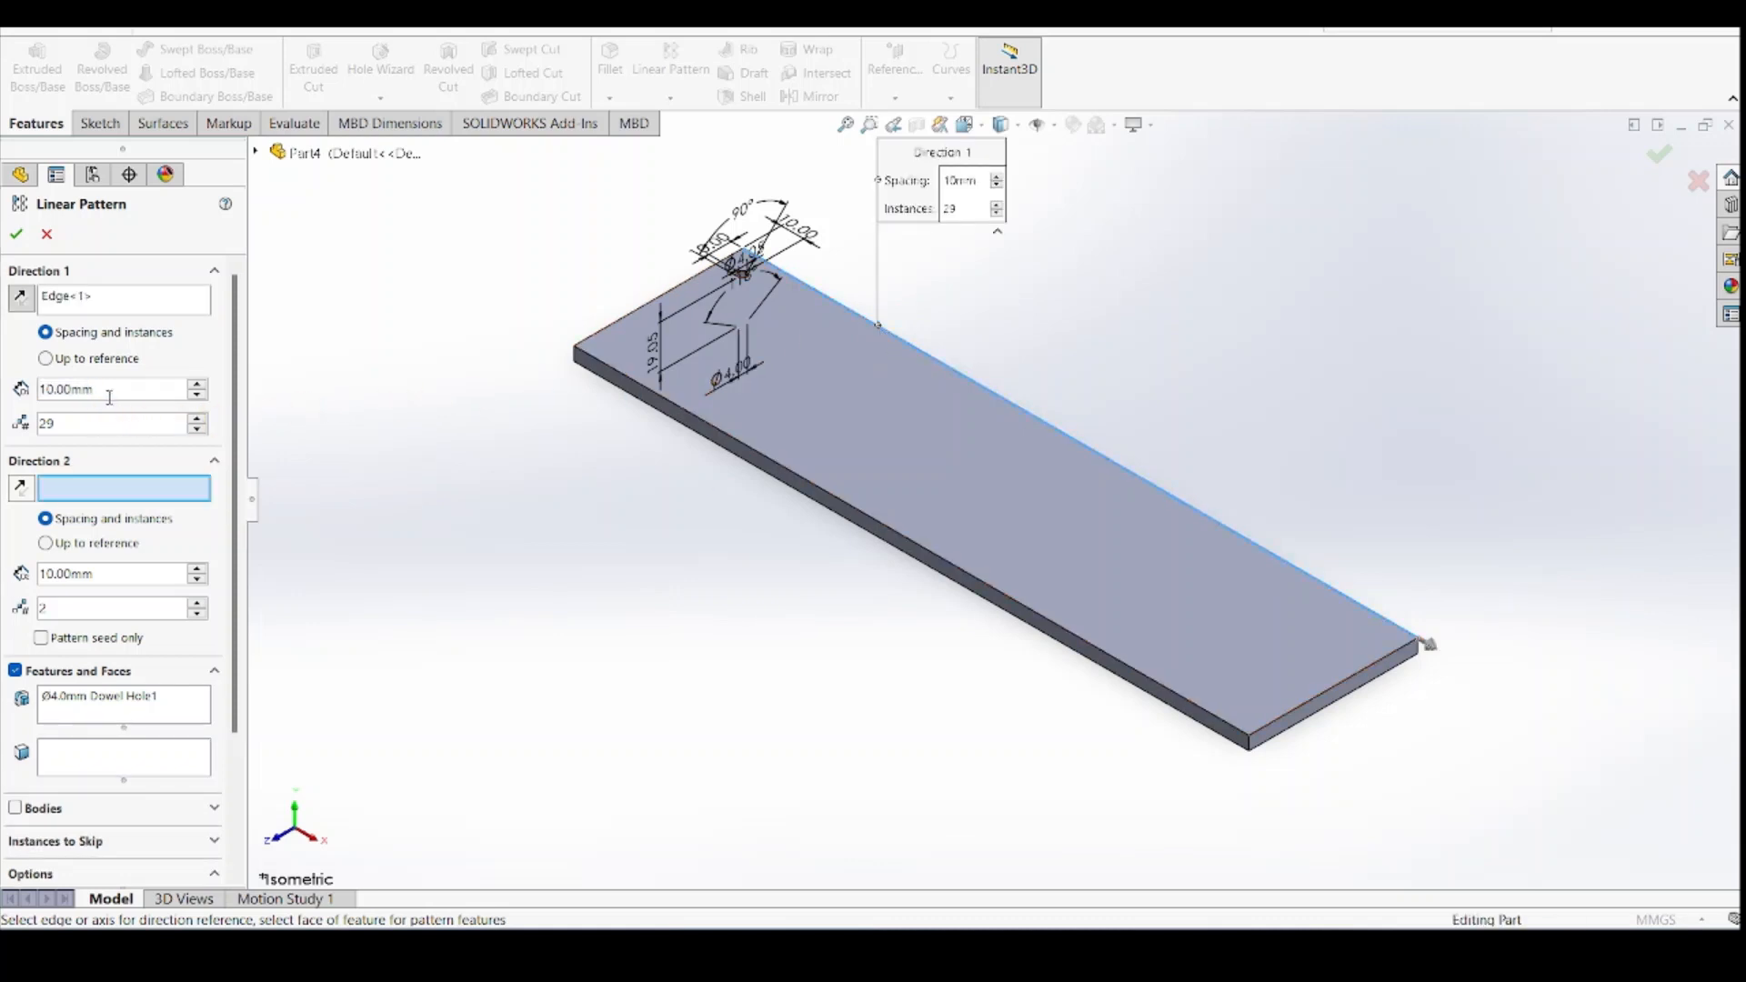
{"action": "type", "text": "10"}
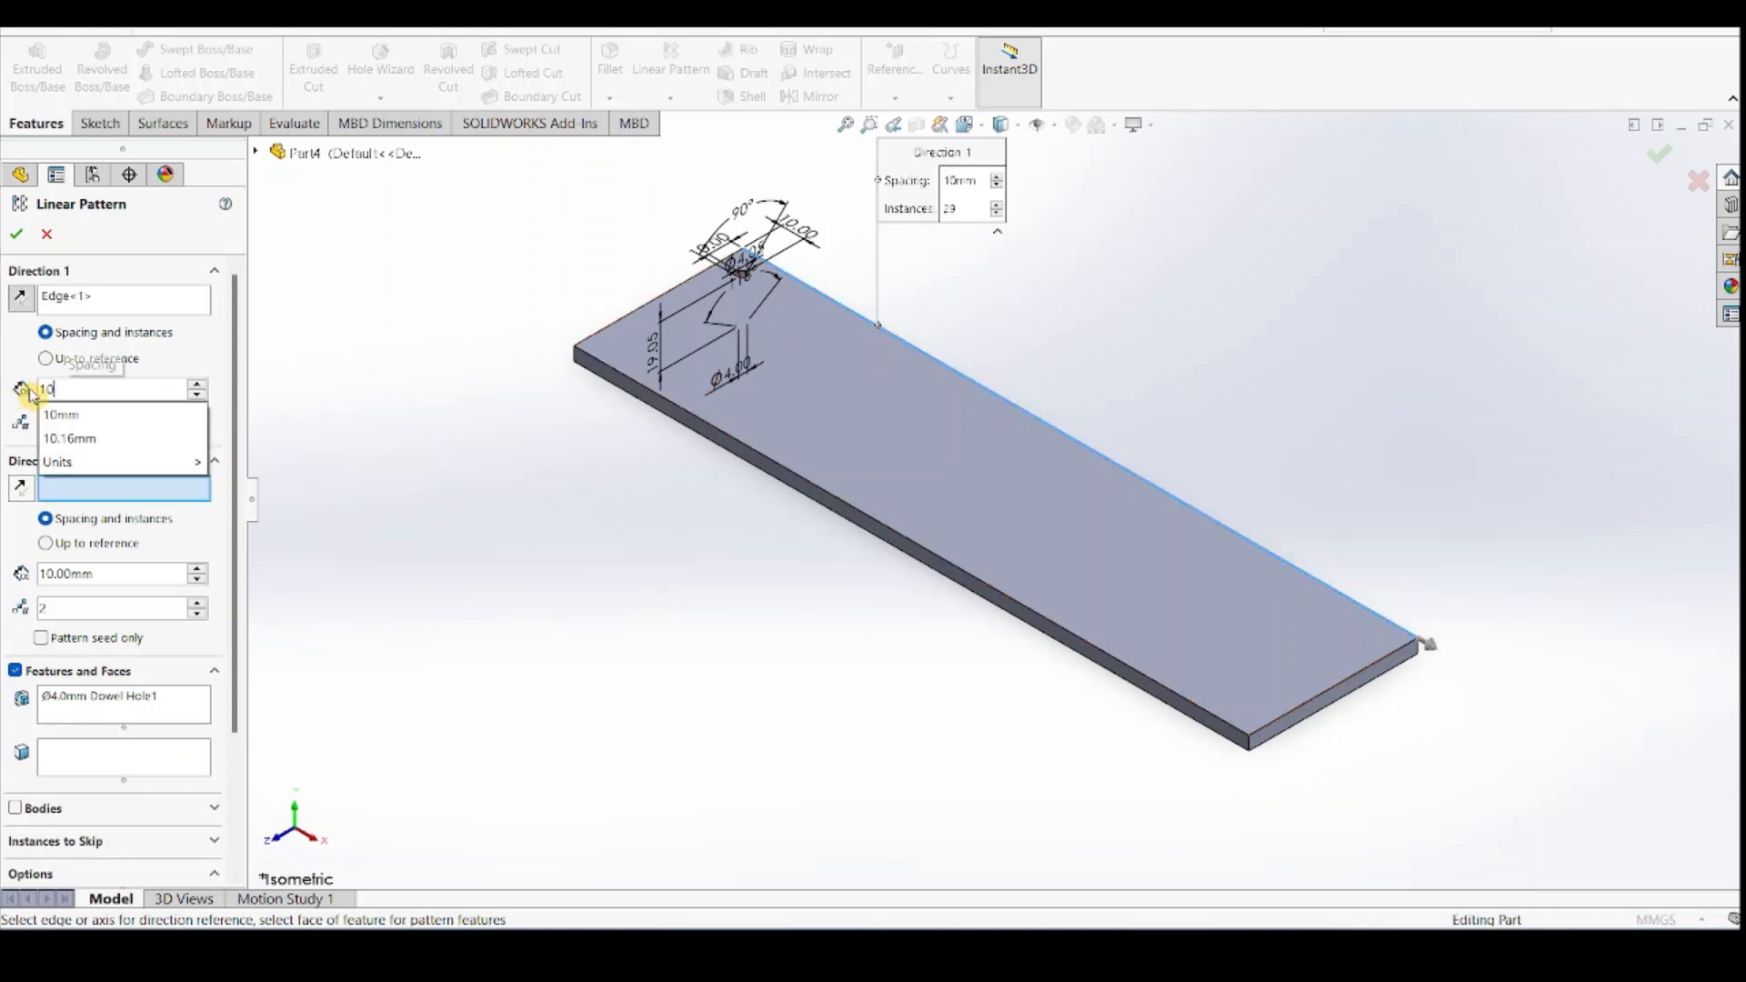
{"action": "left_click", "coordinate": [73, 414]}
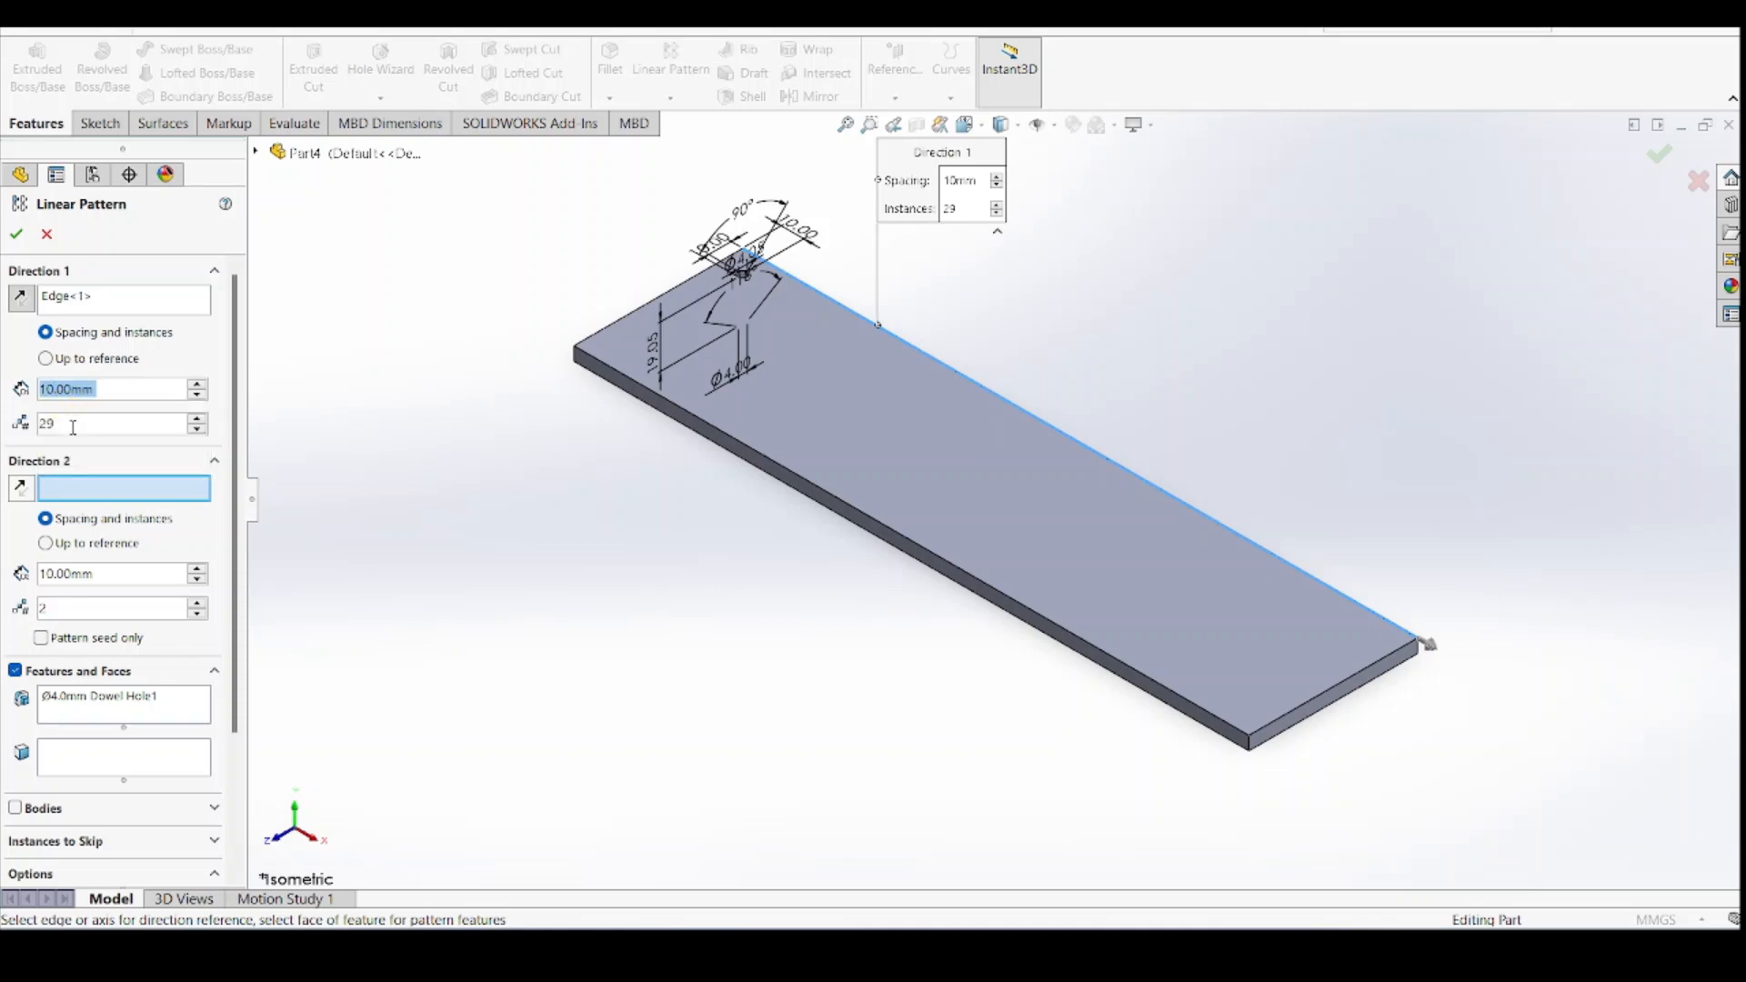
{"action": "left_click", "coordinate": [72, 424]}
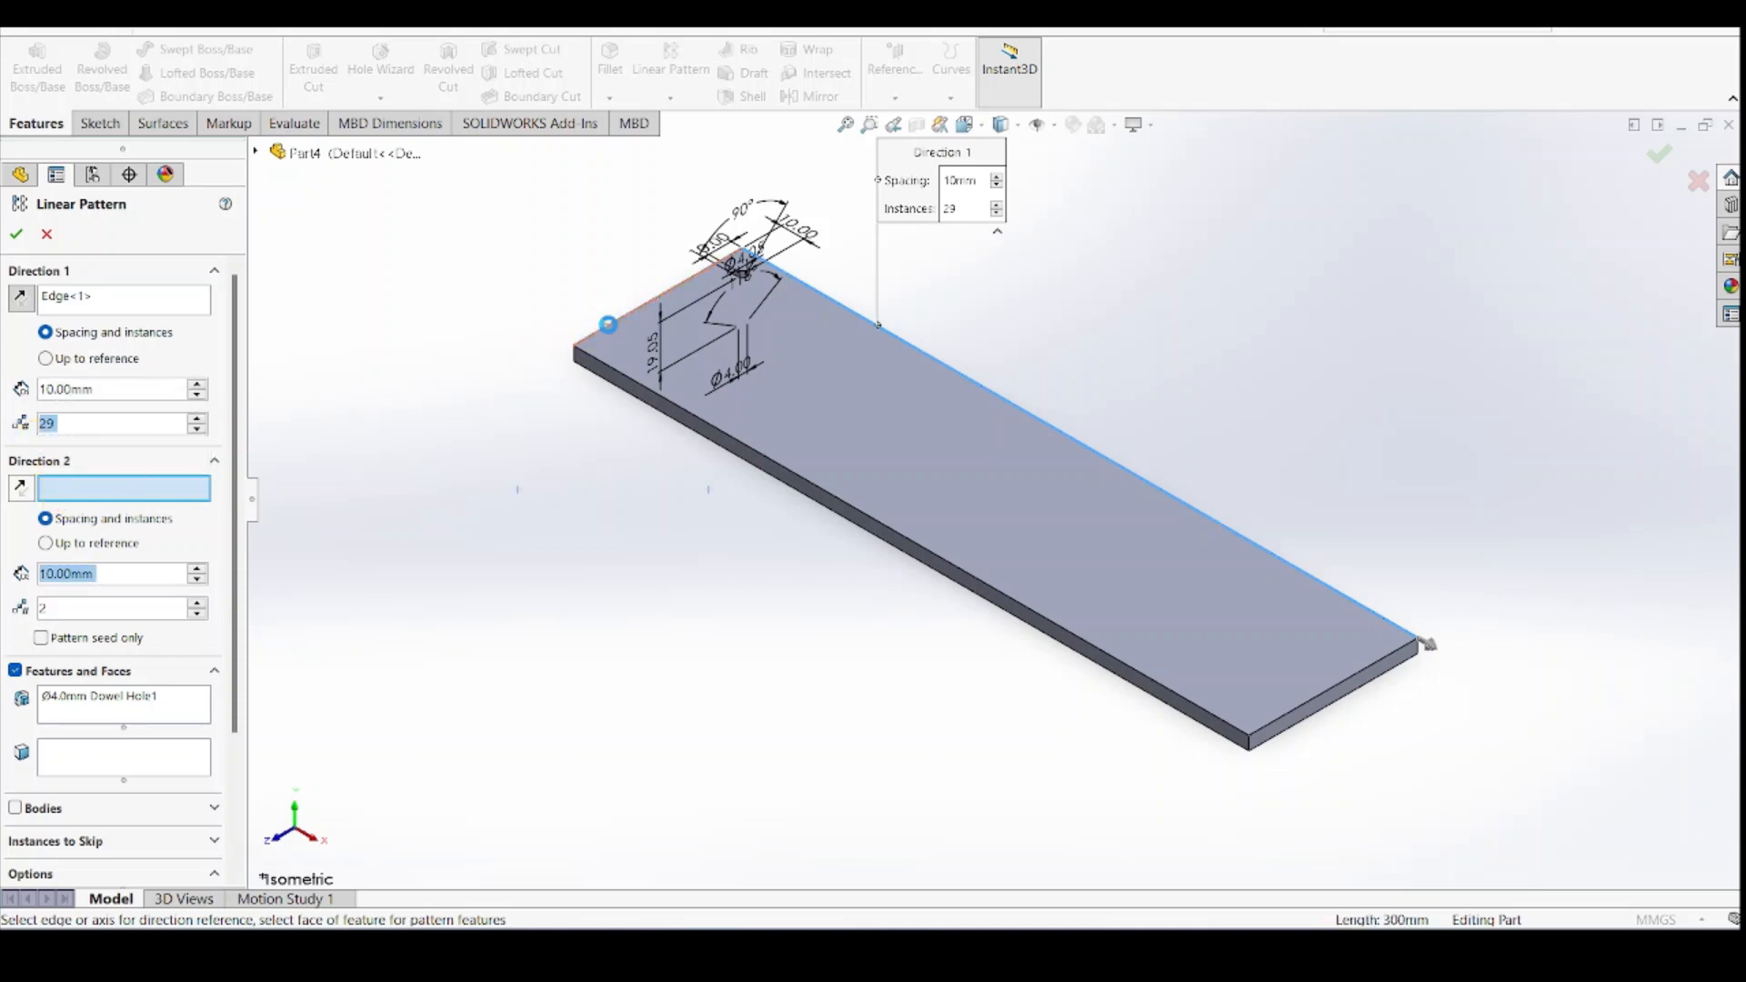
Add Direction 2 along the left short edge with 12 mm spacing and 2 instances, reversed onto the plate, and finish the pattern
{"action": "left_click", "coordinate": [618, 313]}
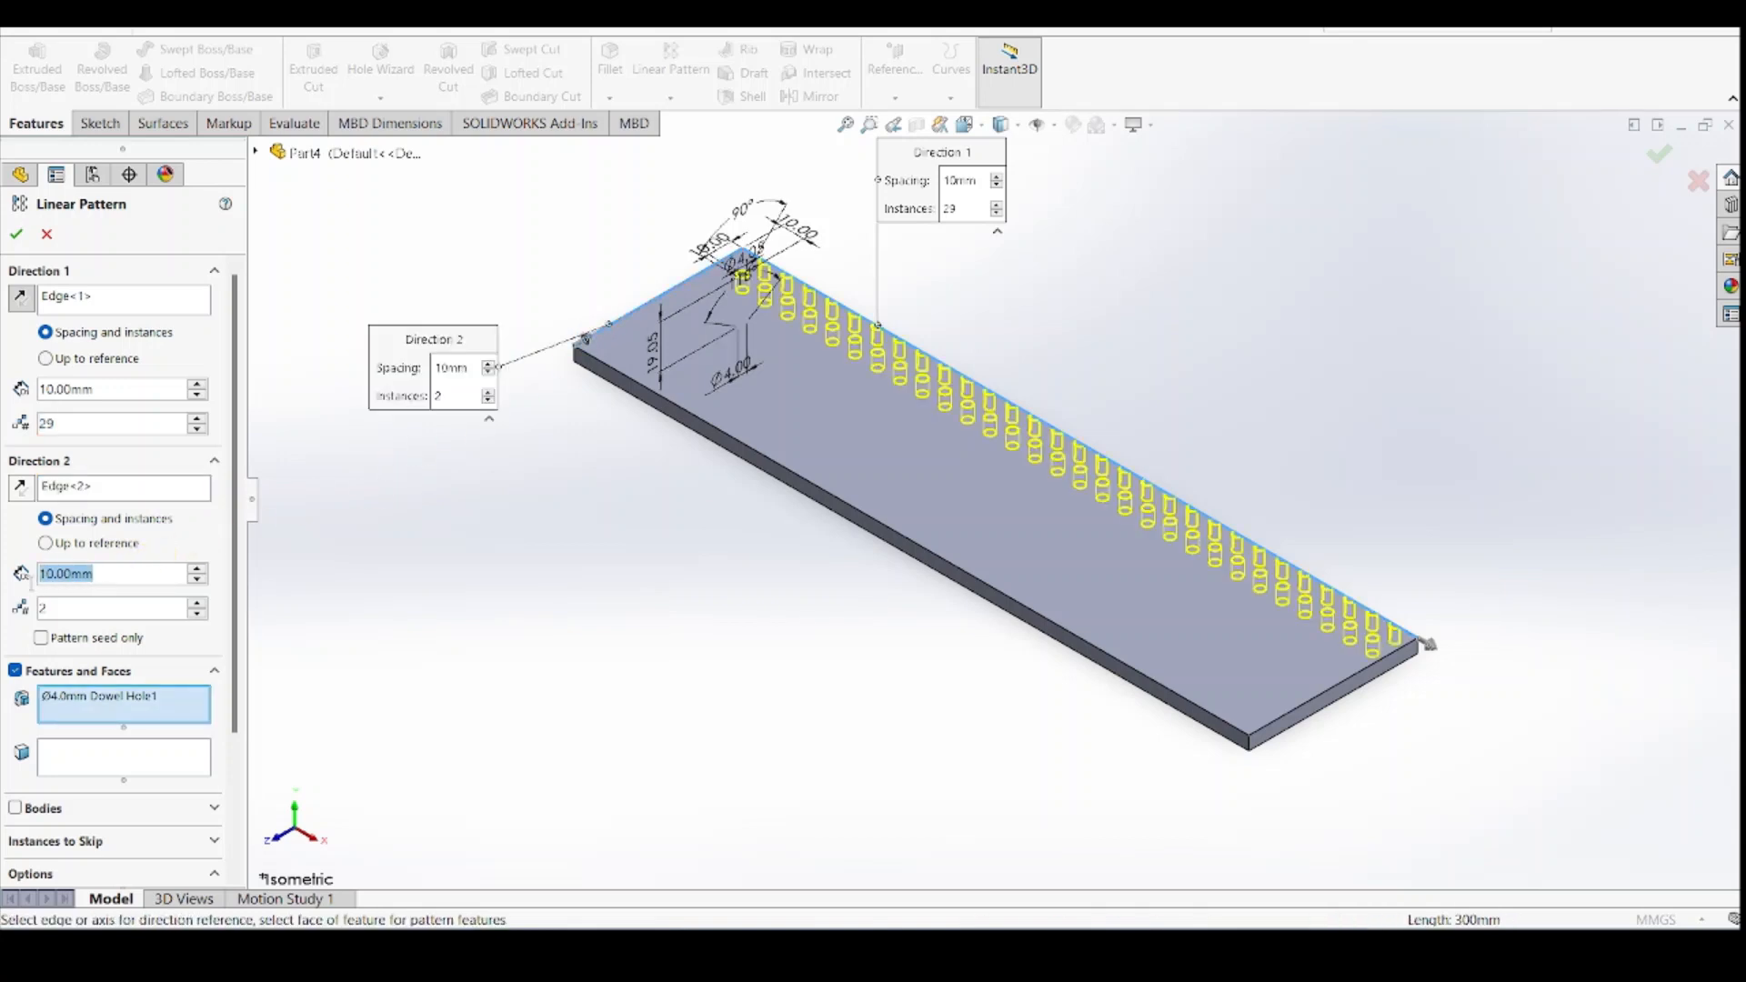
{"action": "type", "text": "10"}
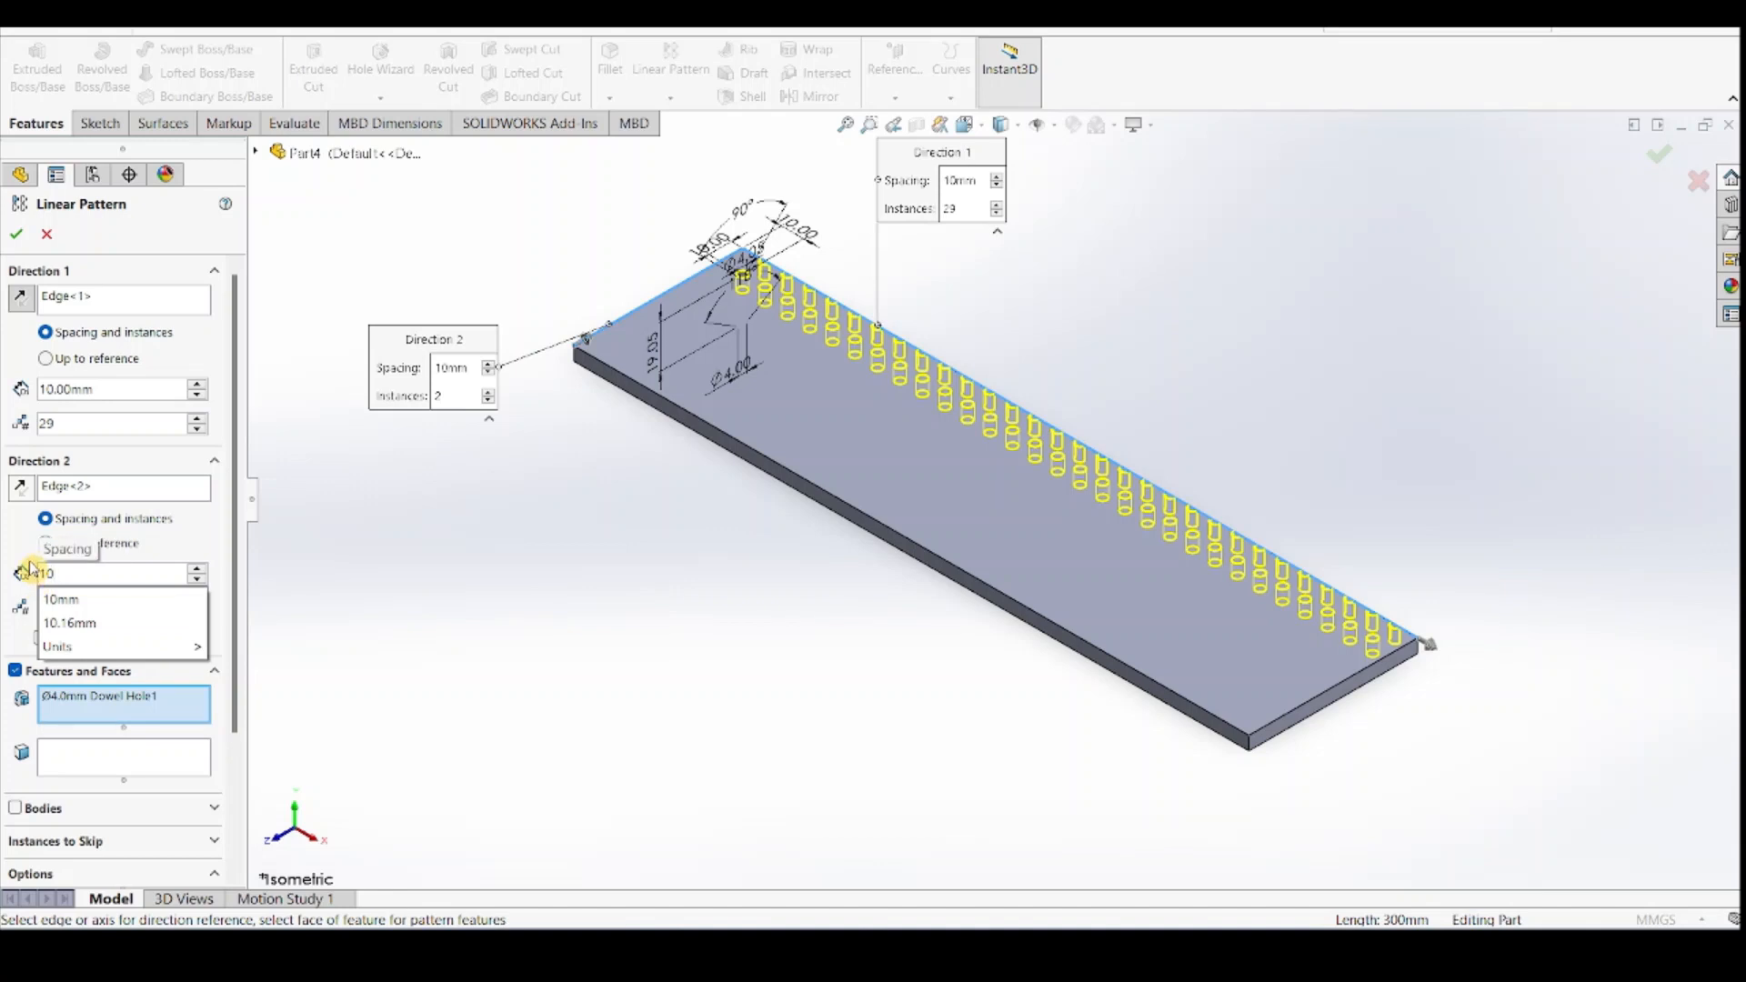
{"action": "key", "text": "BackSpace"}
{"action": "type", "text": "2"}
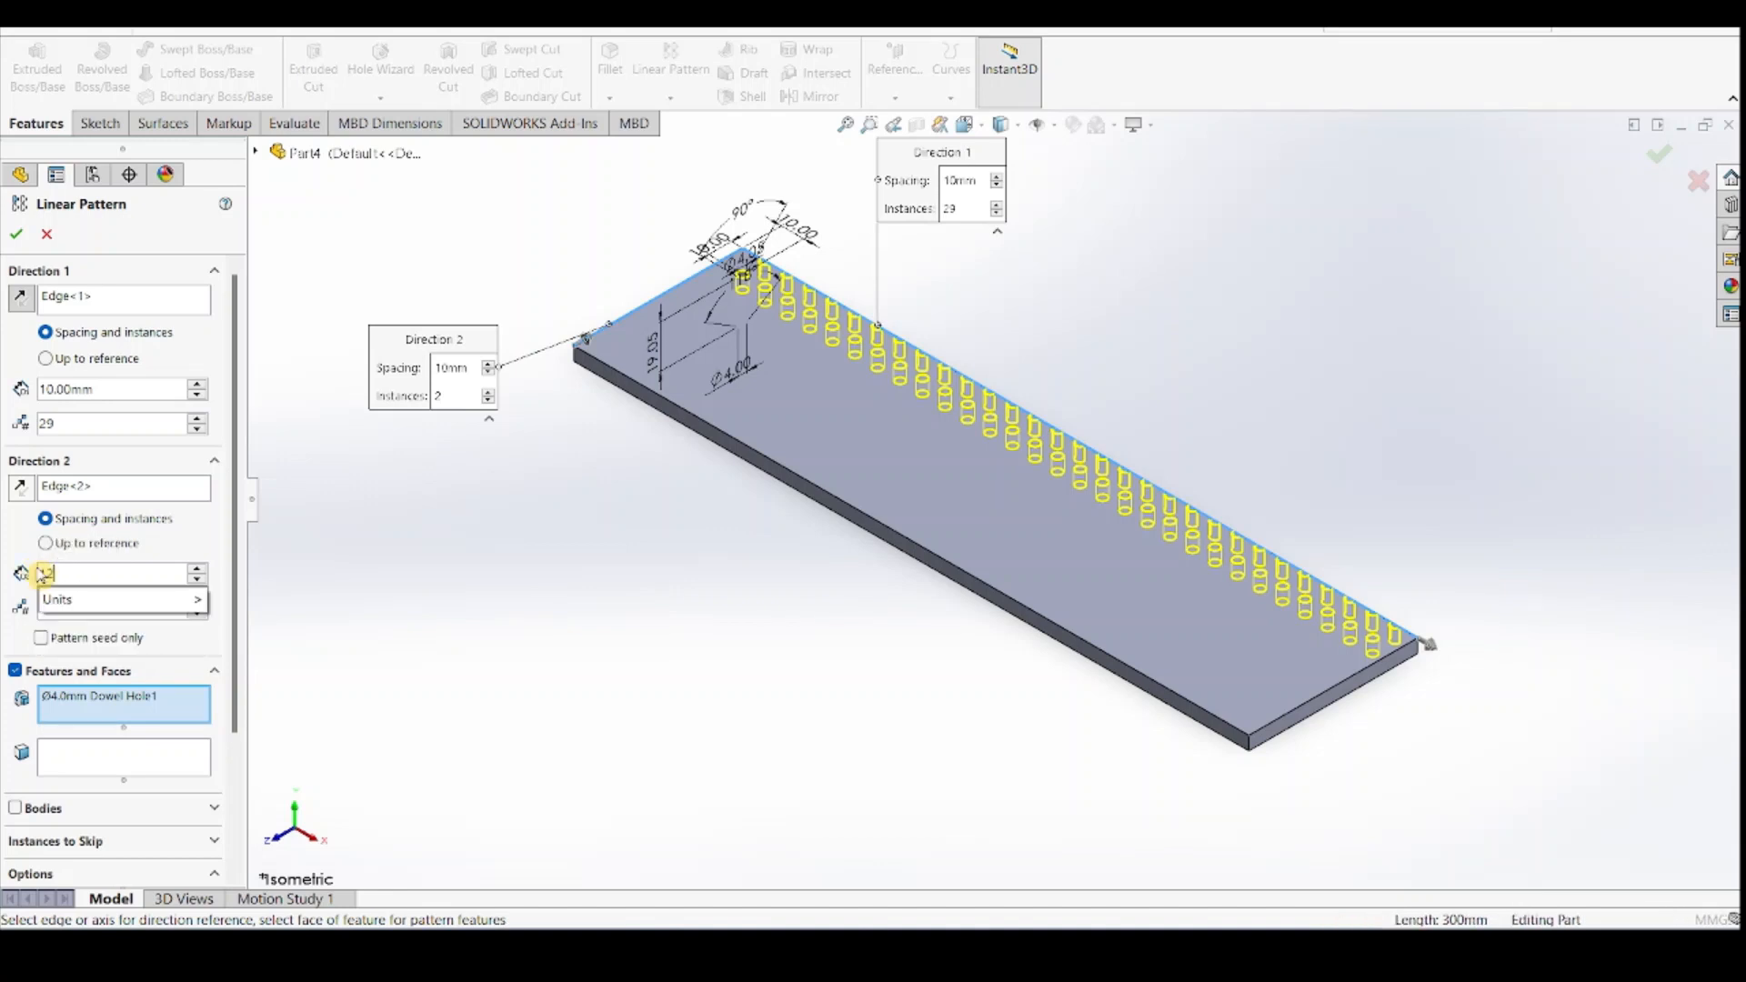
{"action": "key", "text": "Return"}
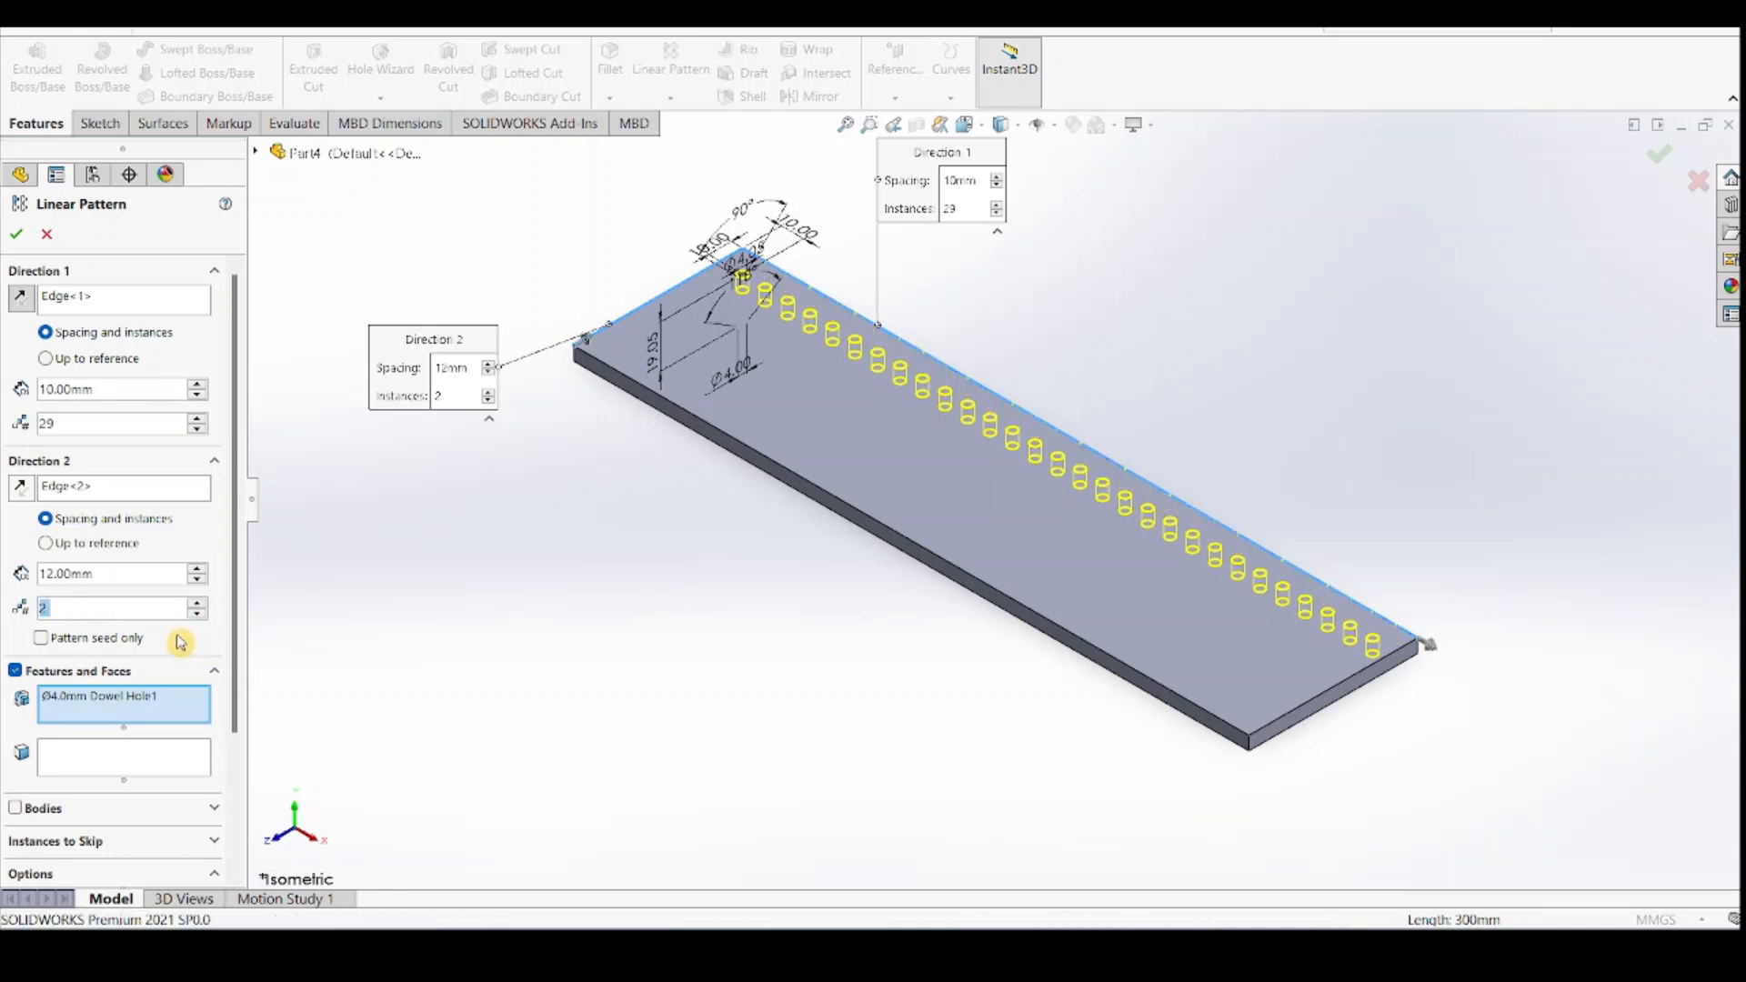
{"action": "left_click", "coordinate": [18, 498]}
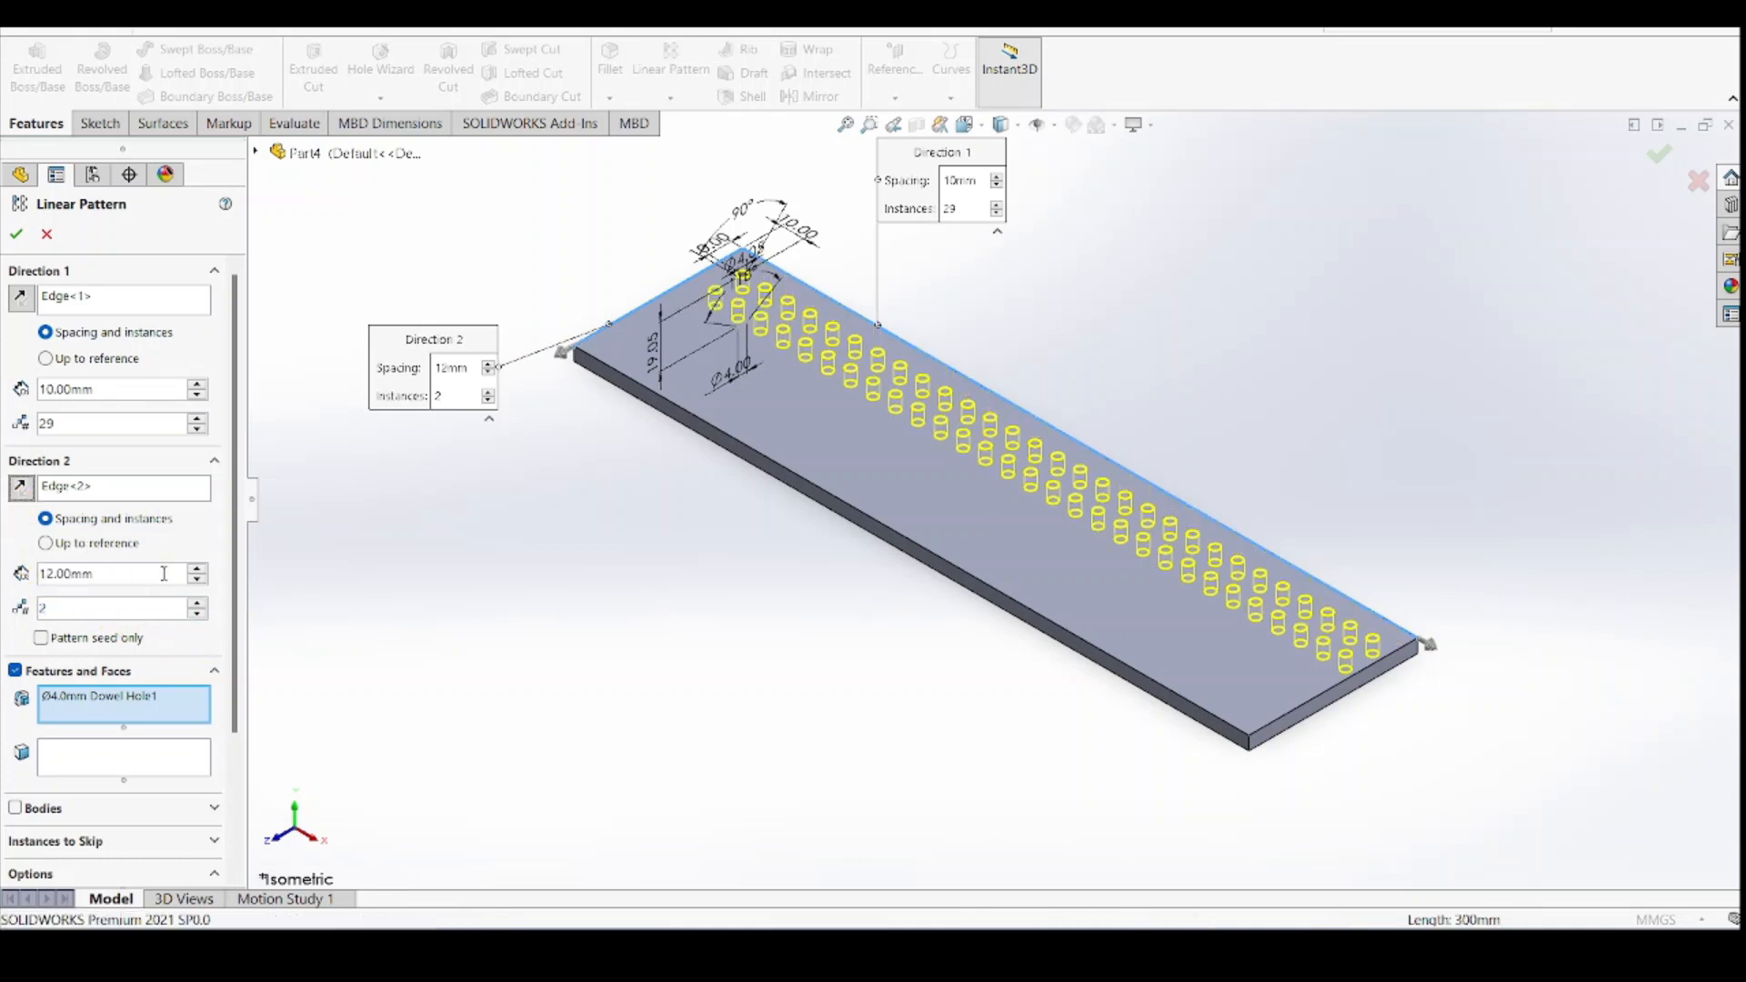
{"action": "left_click", "coordinate": [19, 489]}
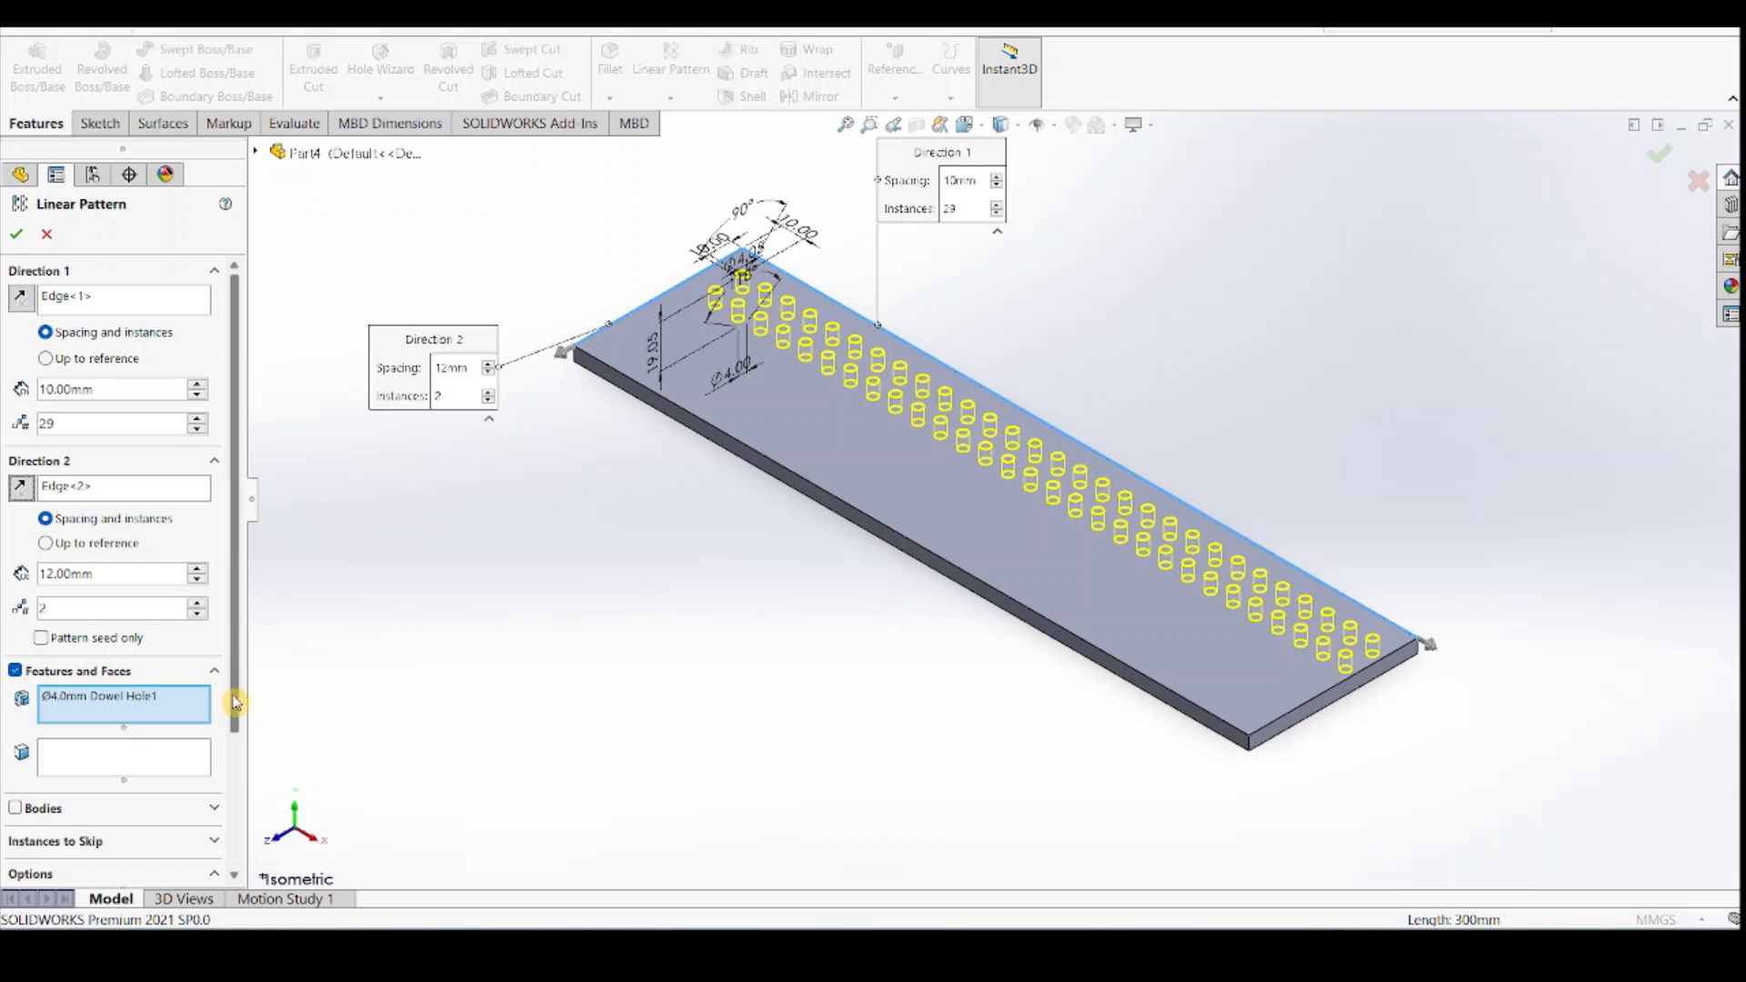
{"action": "scroll", "coordinate": [236, 705], "scroll_direction": "down", "scroll_amount": 1}
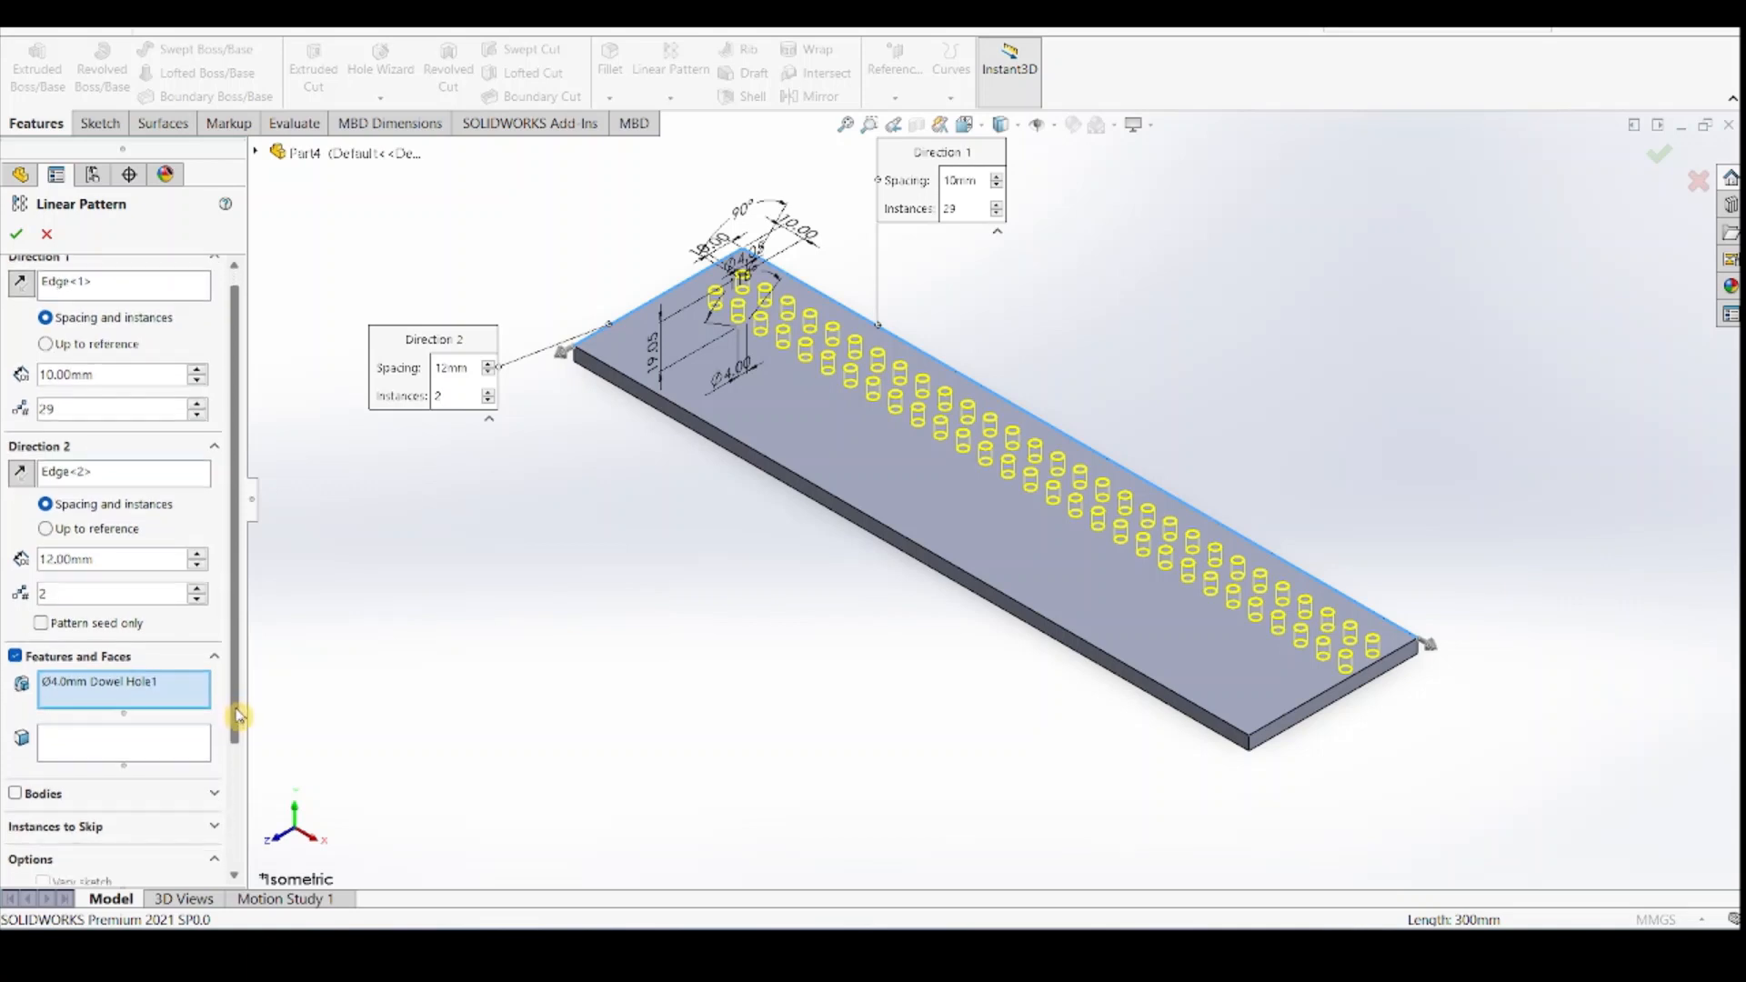
{"action": "key", "text": "Return"}
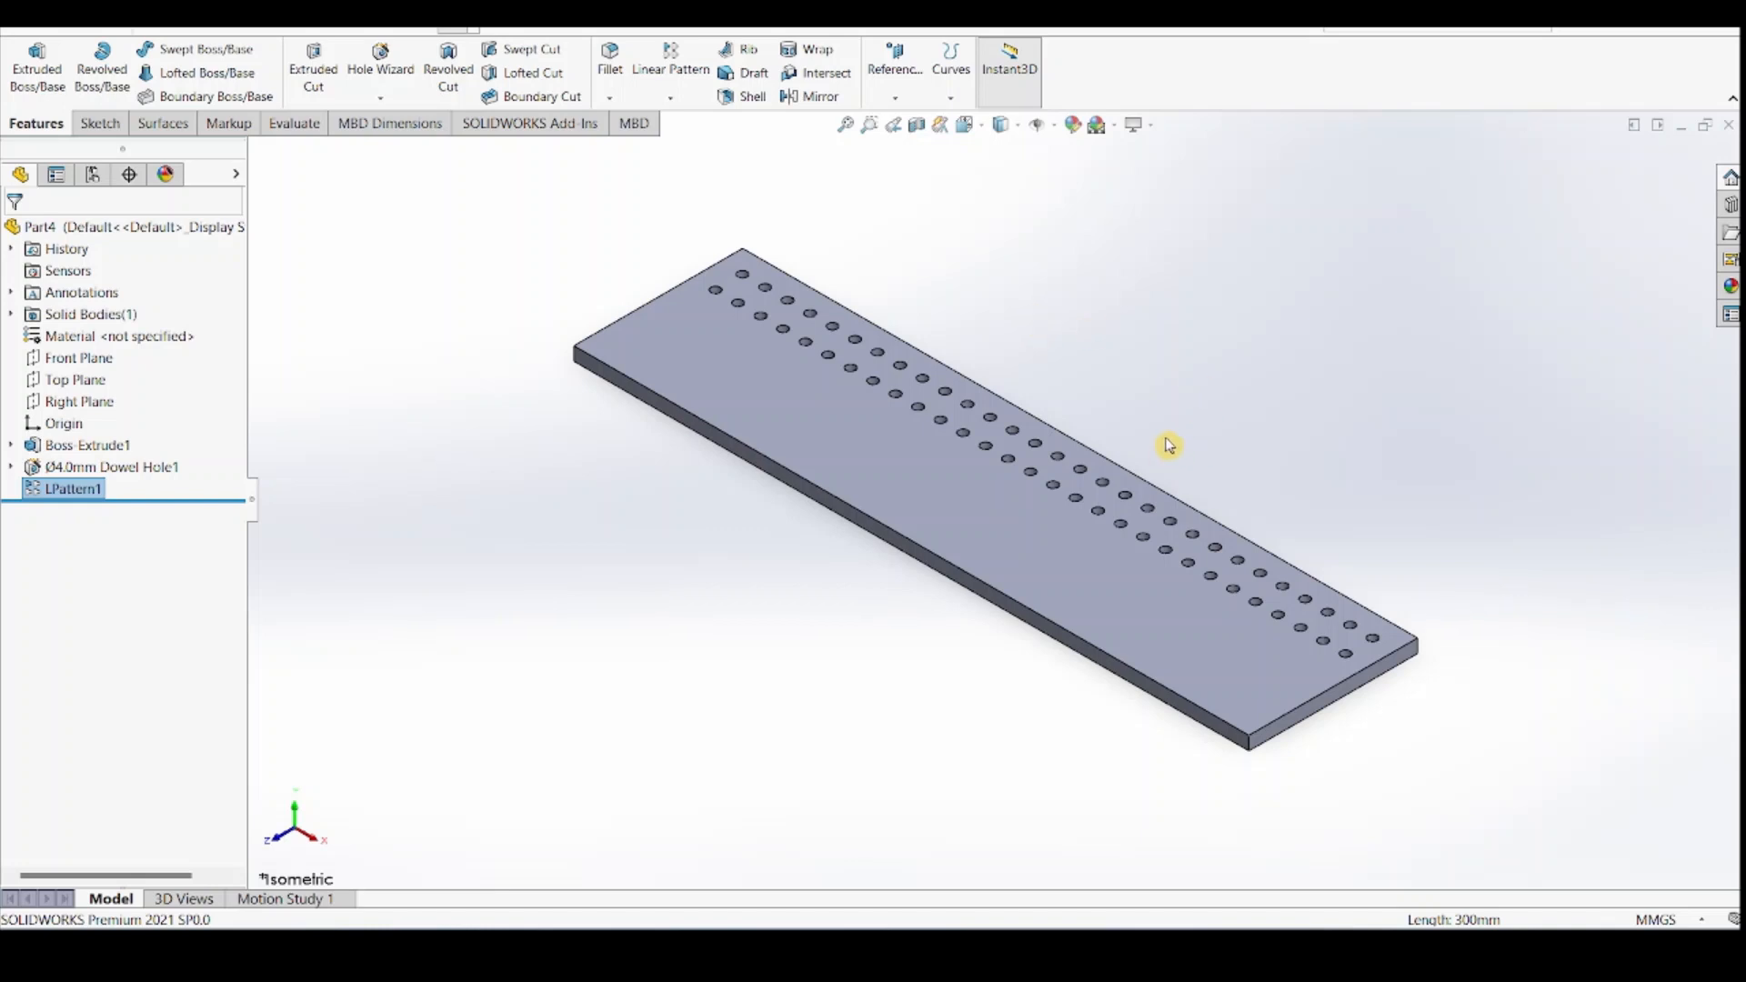
Edit the linear hole pattern LPattern1 and open its Instances to Skip selection
{"action": "mouse_move", "coordinate": [1180, 443]}
{"action": "middle_mouse_down"}
{"action": "mouse_move", "coordinate": [1231, 433]}
{"action": "mouse_move", "coordinate": [1173, 432]}
{"action": "middle_mouse_up"}
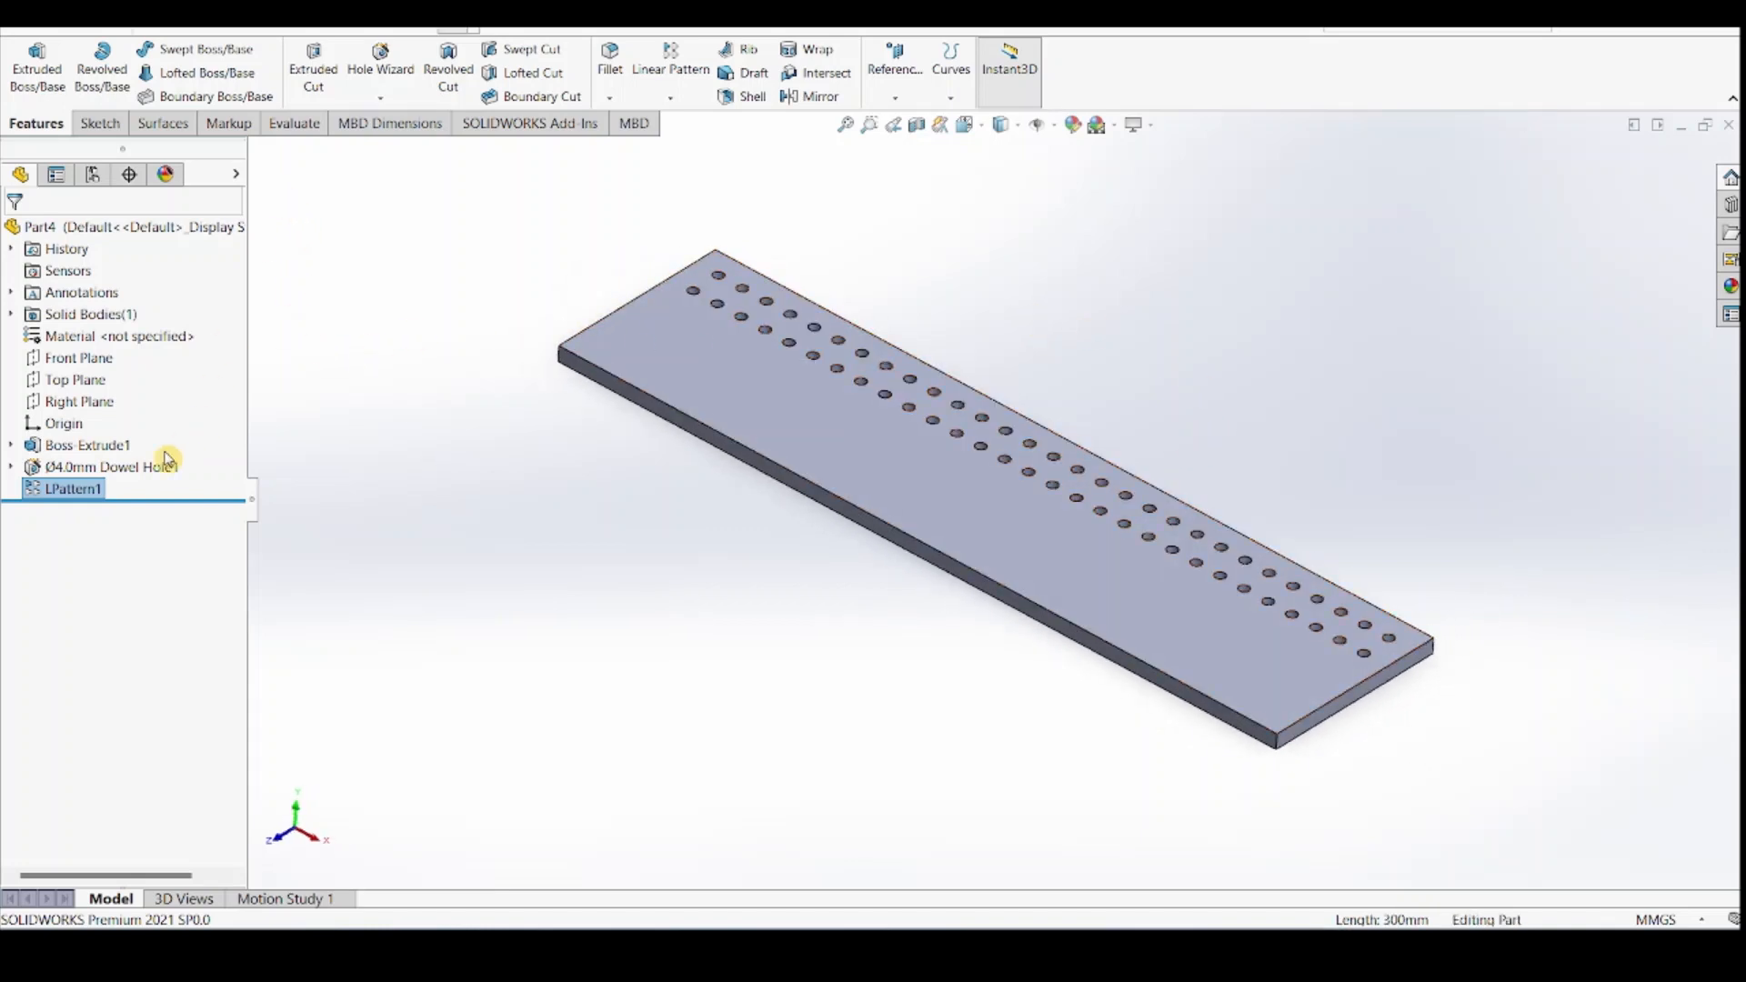
{"action": "right_click", "coordinate": [81, 495]}
{"action": "left_click", "coordinate": [94, 637]}
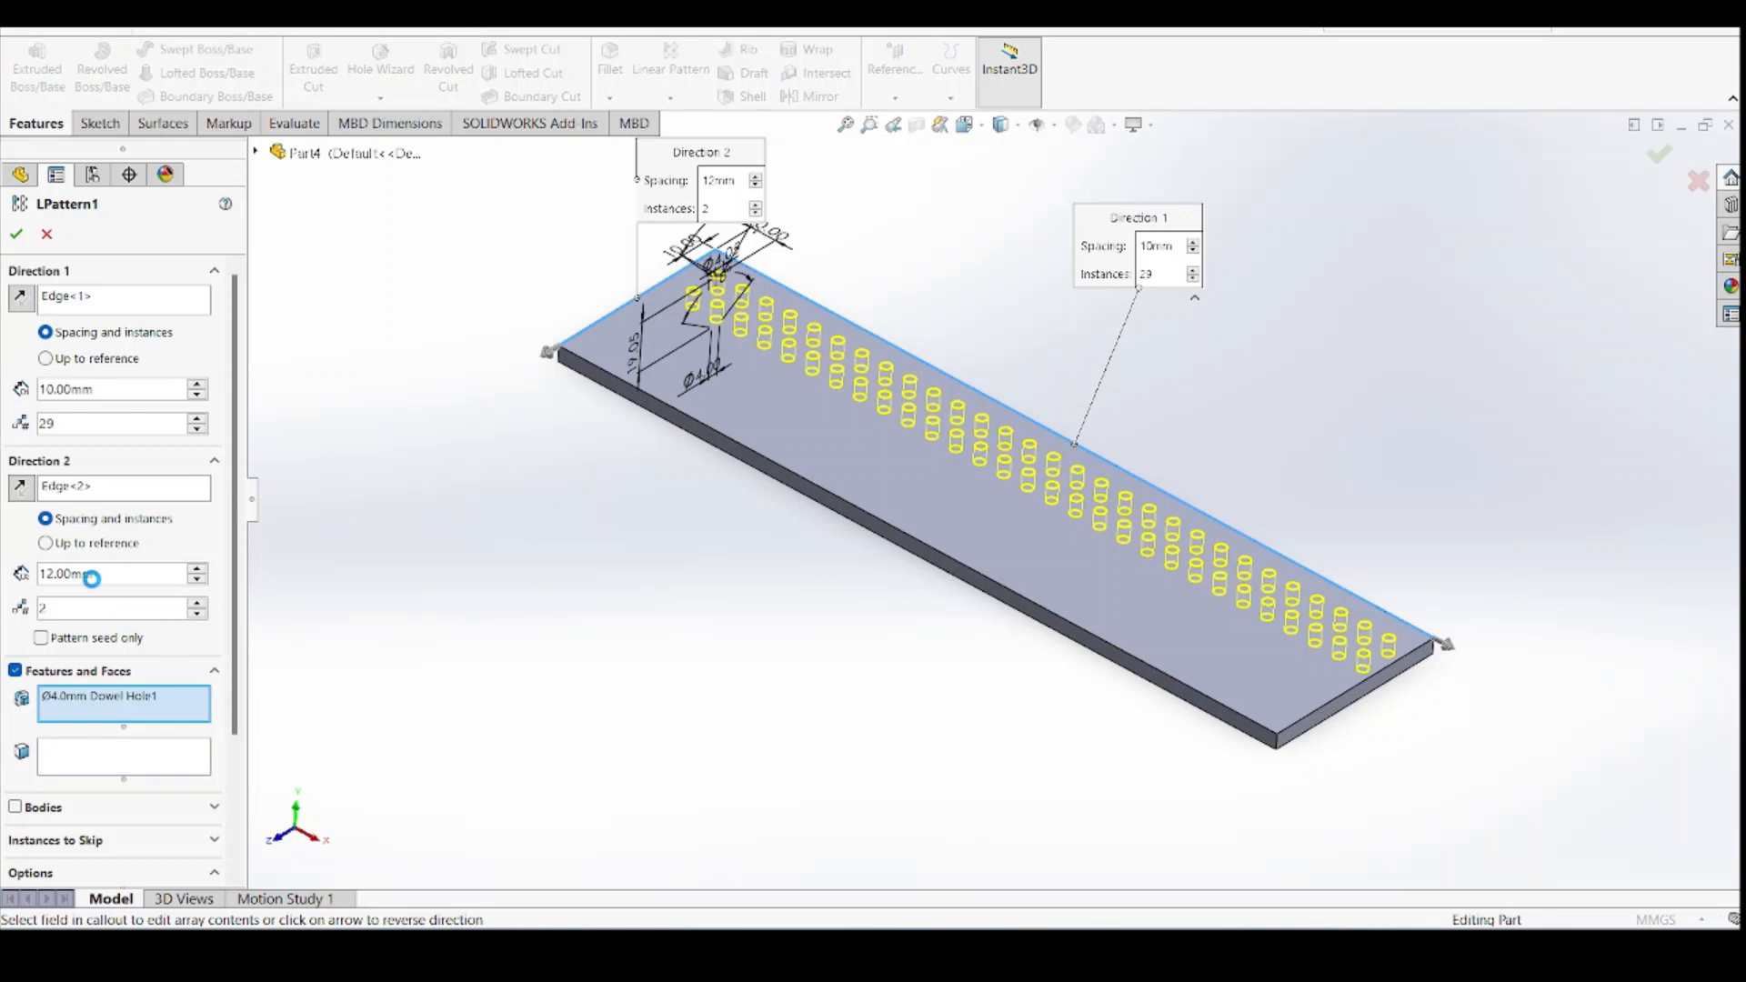
{"action": "scroll", "coordinate": [124, 842], "scroll_direction": "down", "scroll_amount": 3}
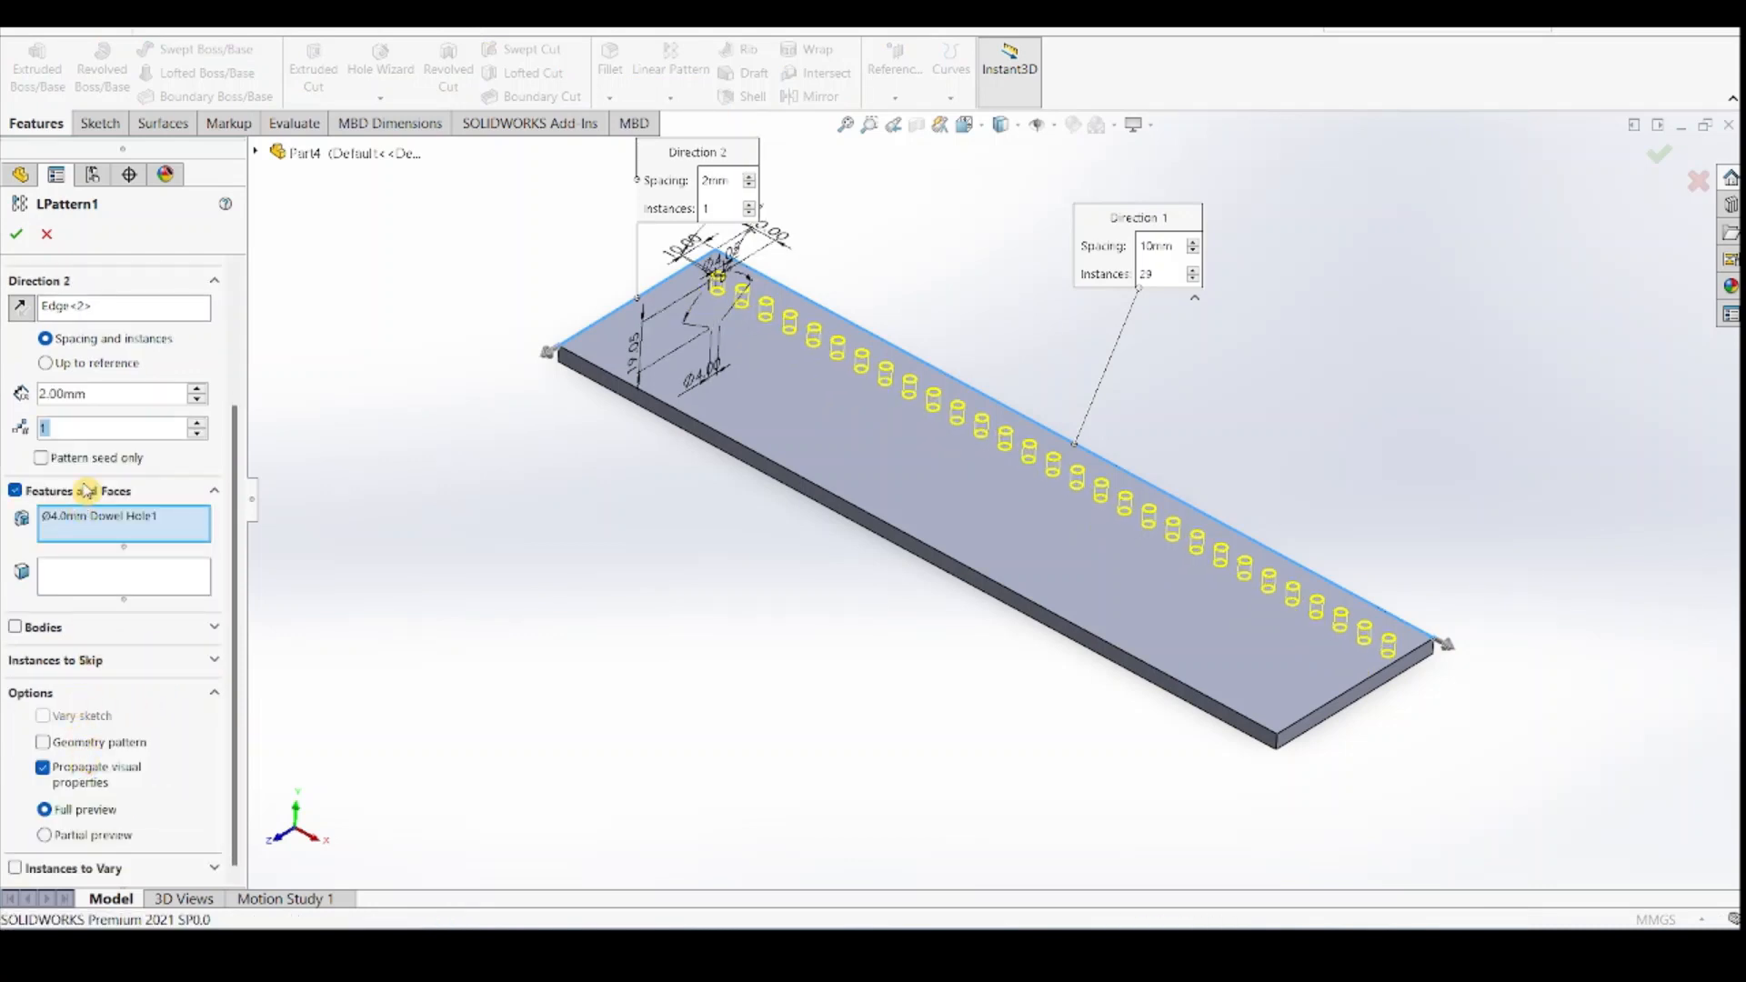
{"action": "left_click", "coordinate": [95, 661]}
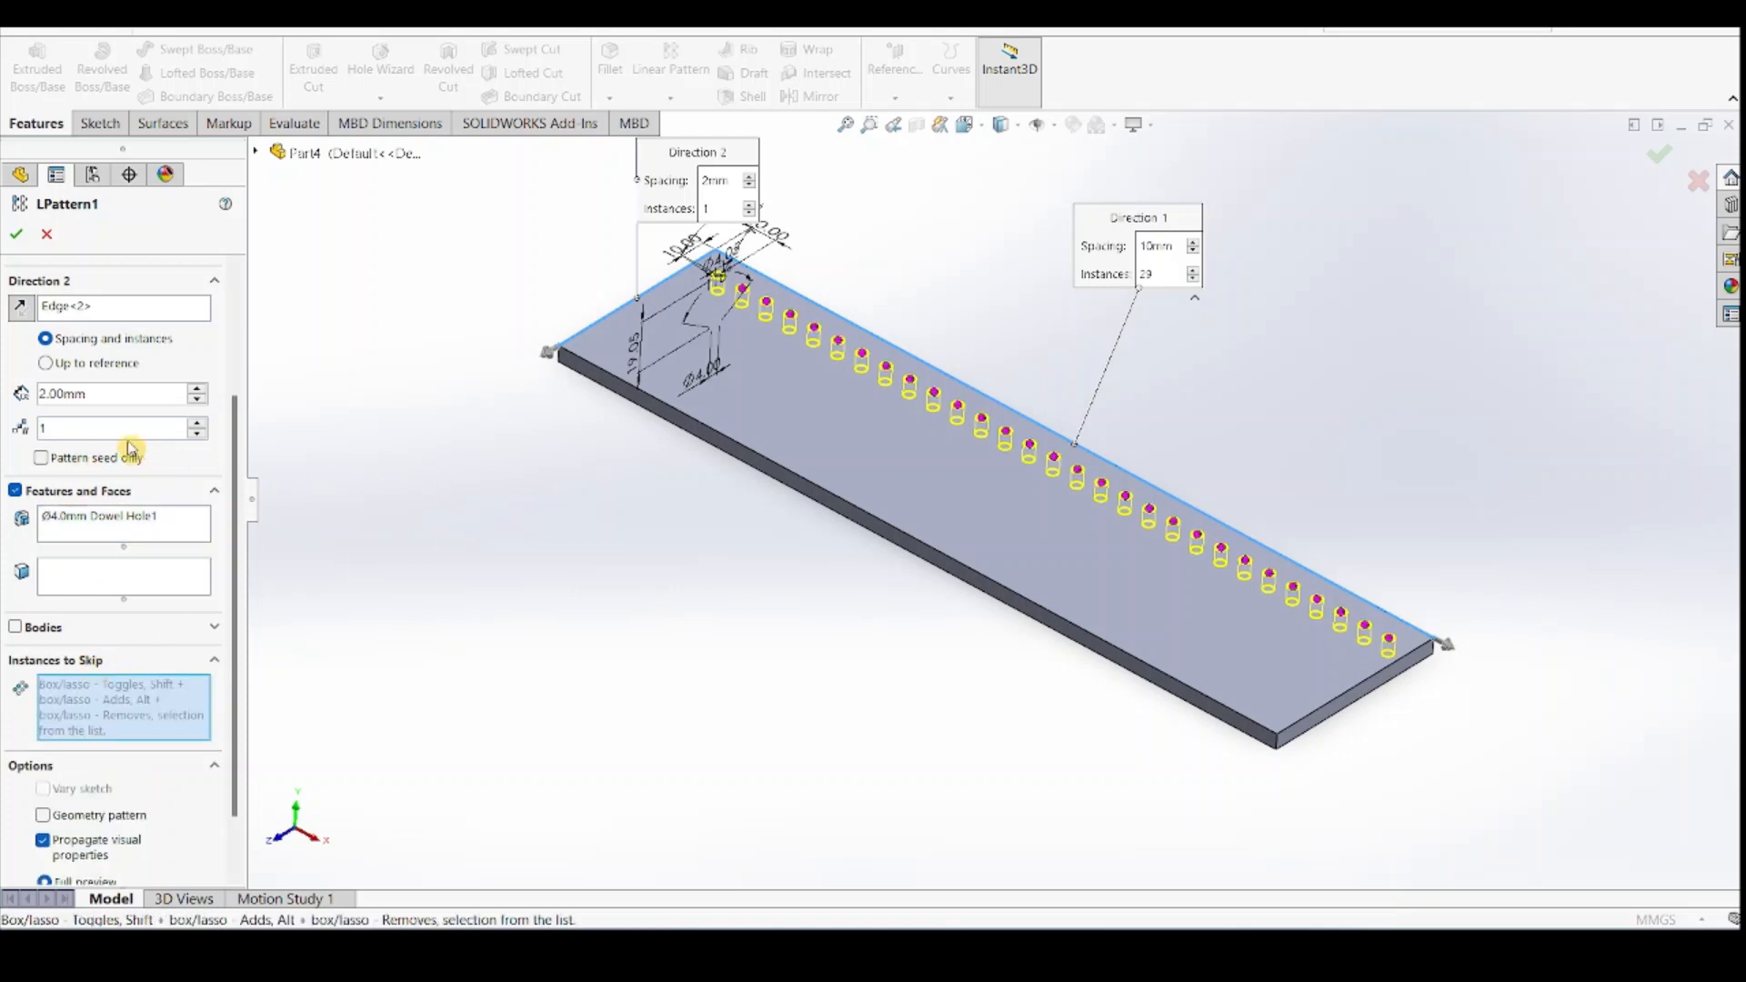
Set Direction 2 of the hole pattern to 2 instances with 12 mm spacing
{"action": "left_click", "coordinate": [198, 430]}
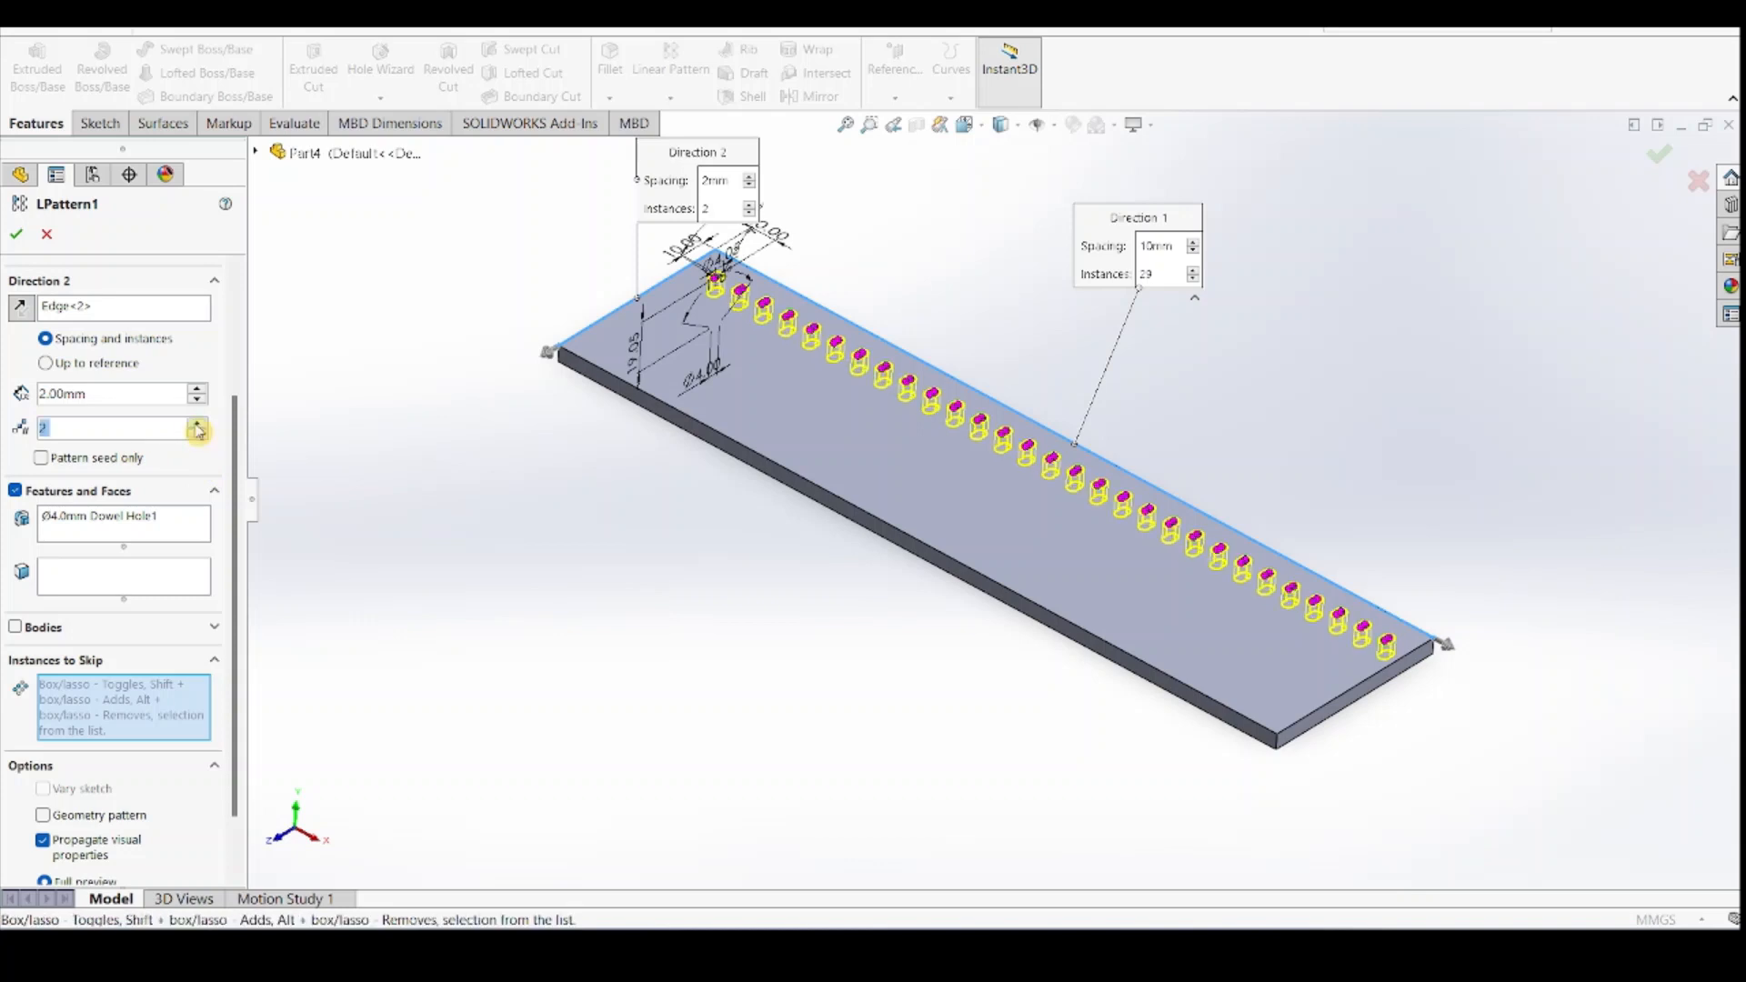
{"action": "left_click_drag", "start_coordinate": [110, 397], "coordinate": [4, 396]}
{"action": "type", "text": "12"}
{"action": "key", "text": "Return"}
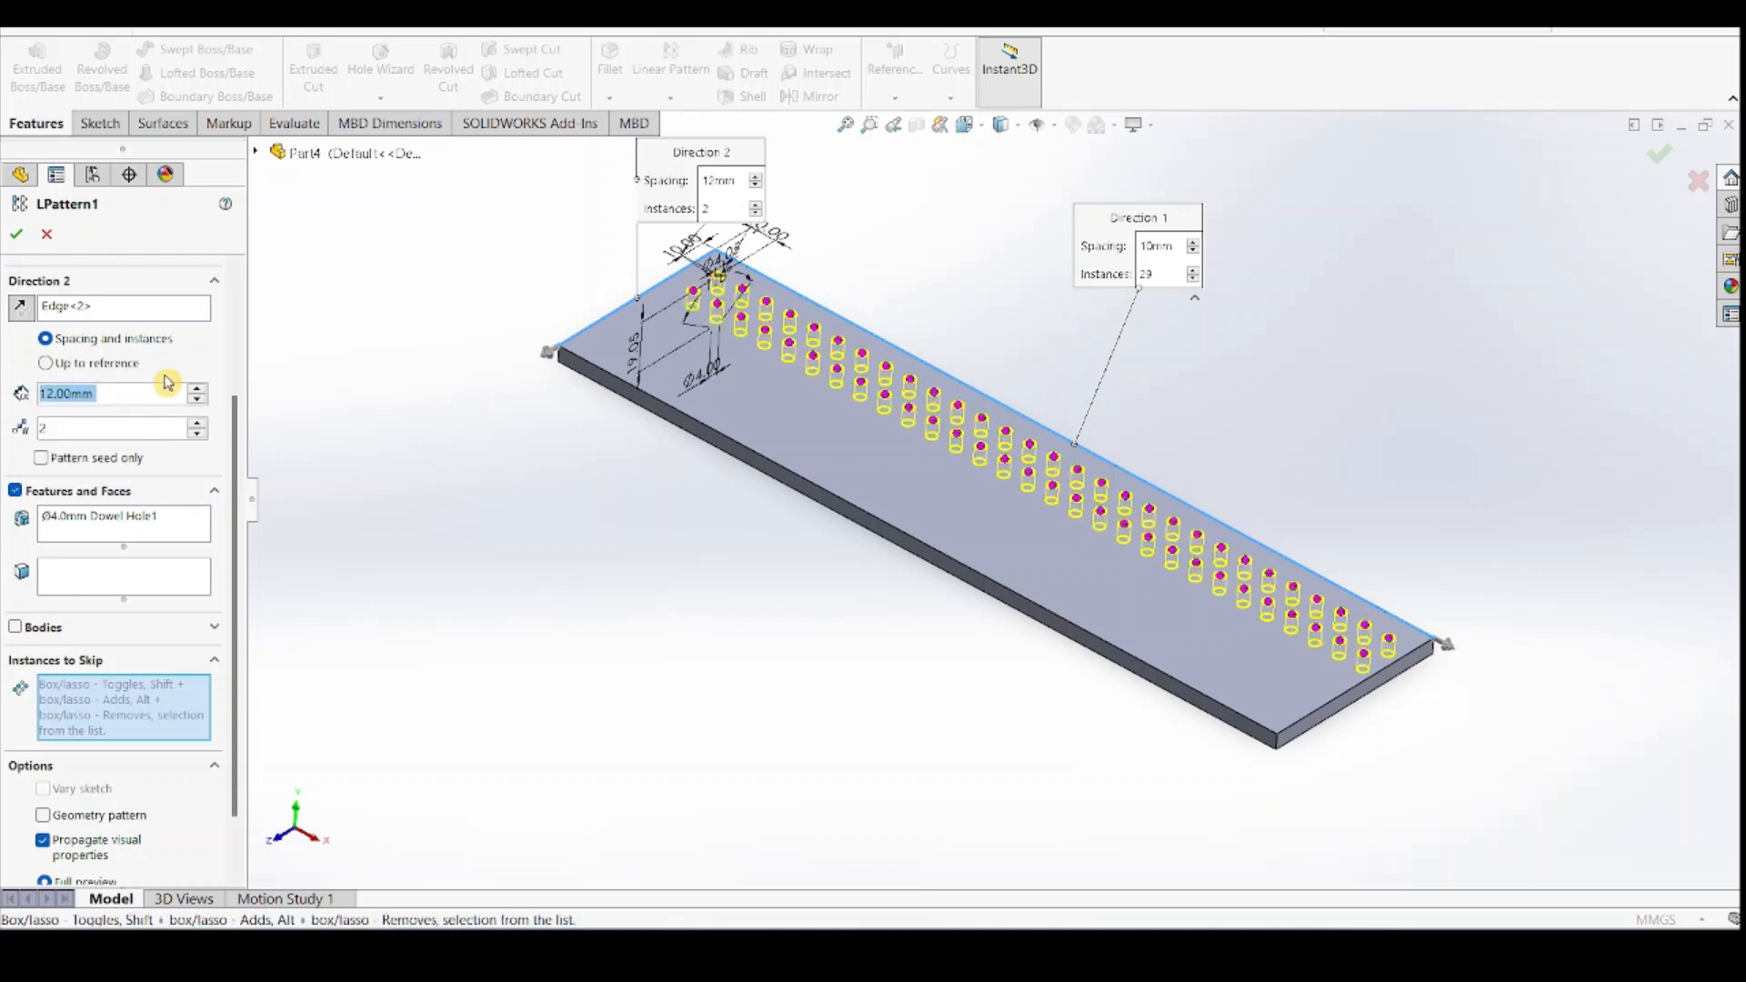
Skip the 5th, 10th, 15th, 20th and 25th instances along the plate in both hole rows and finish the pattern edit
{"action": "left_click", "coordinate": [964, 124]}
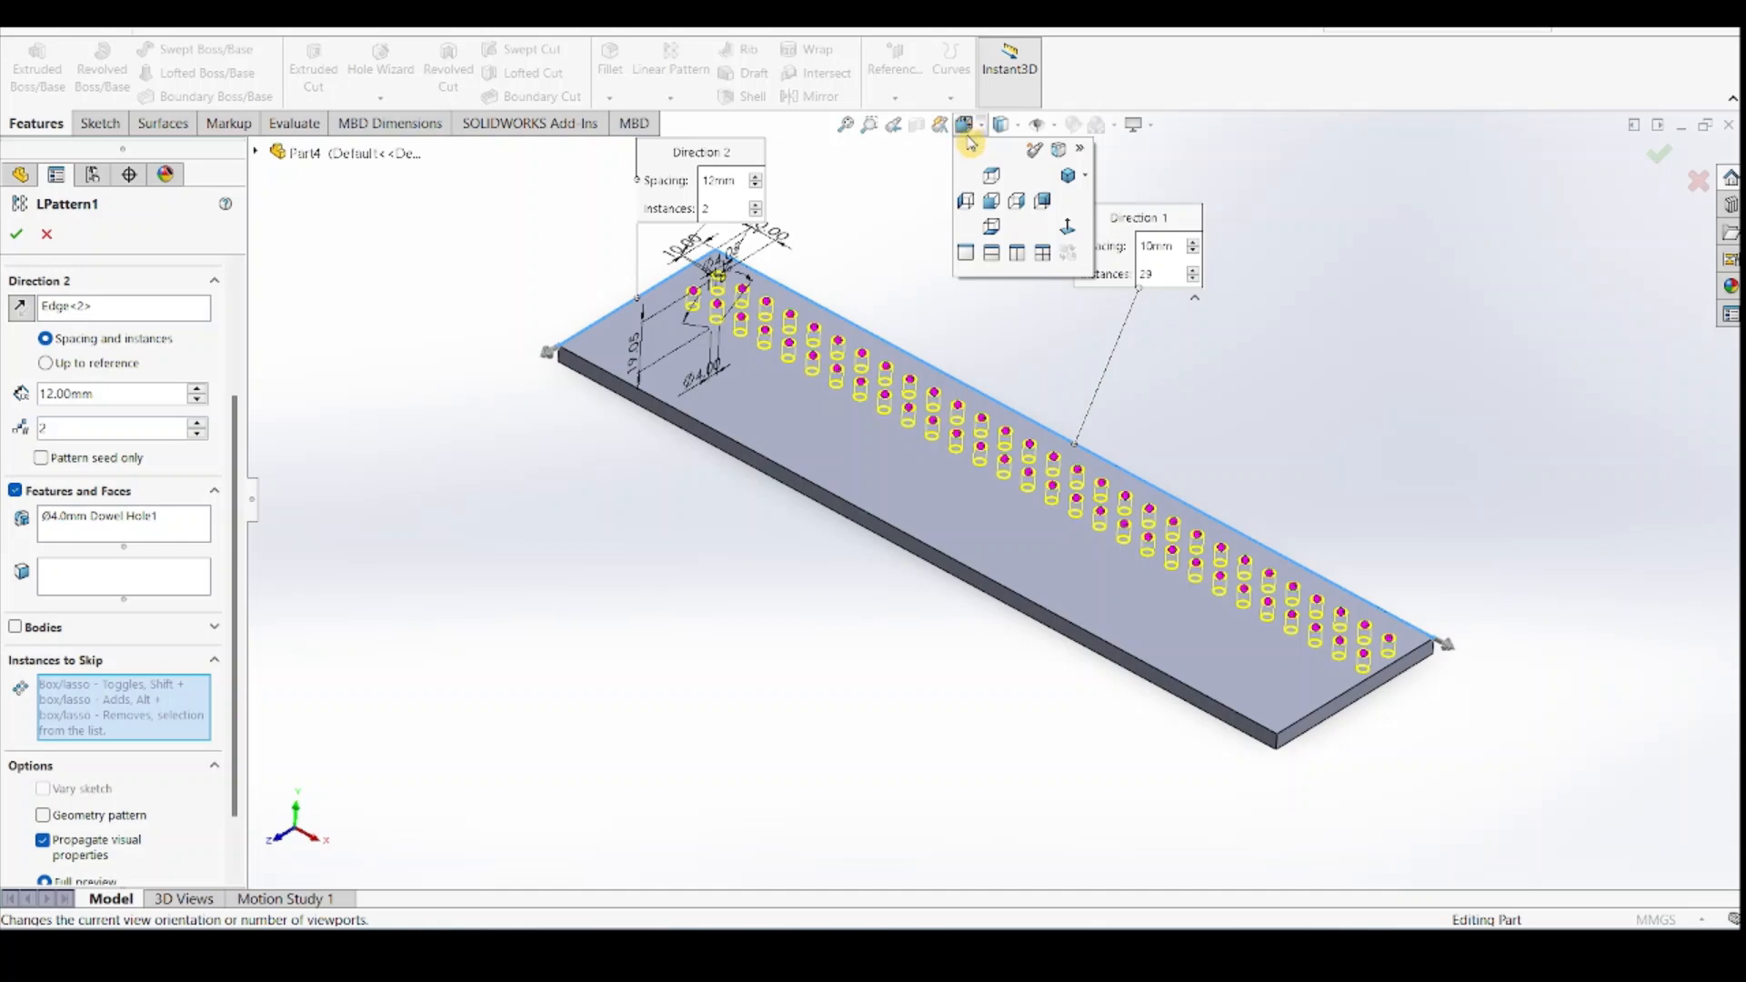
{"action": "left_click", "coordinate": [994, 178]}
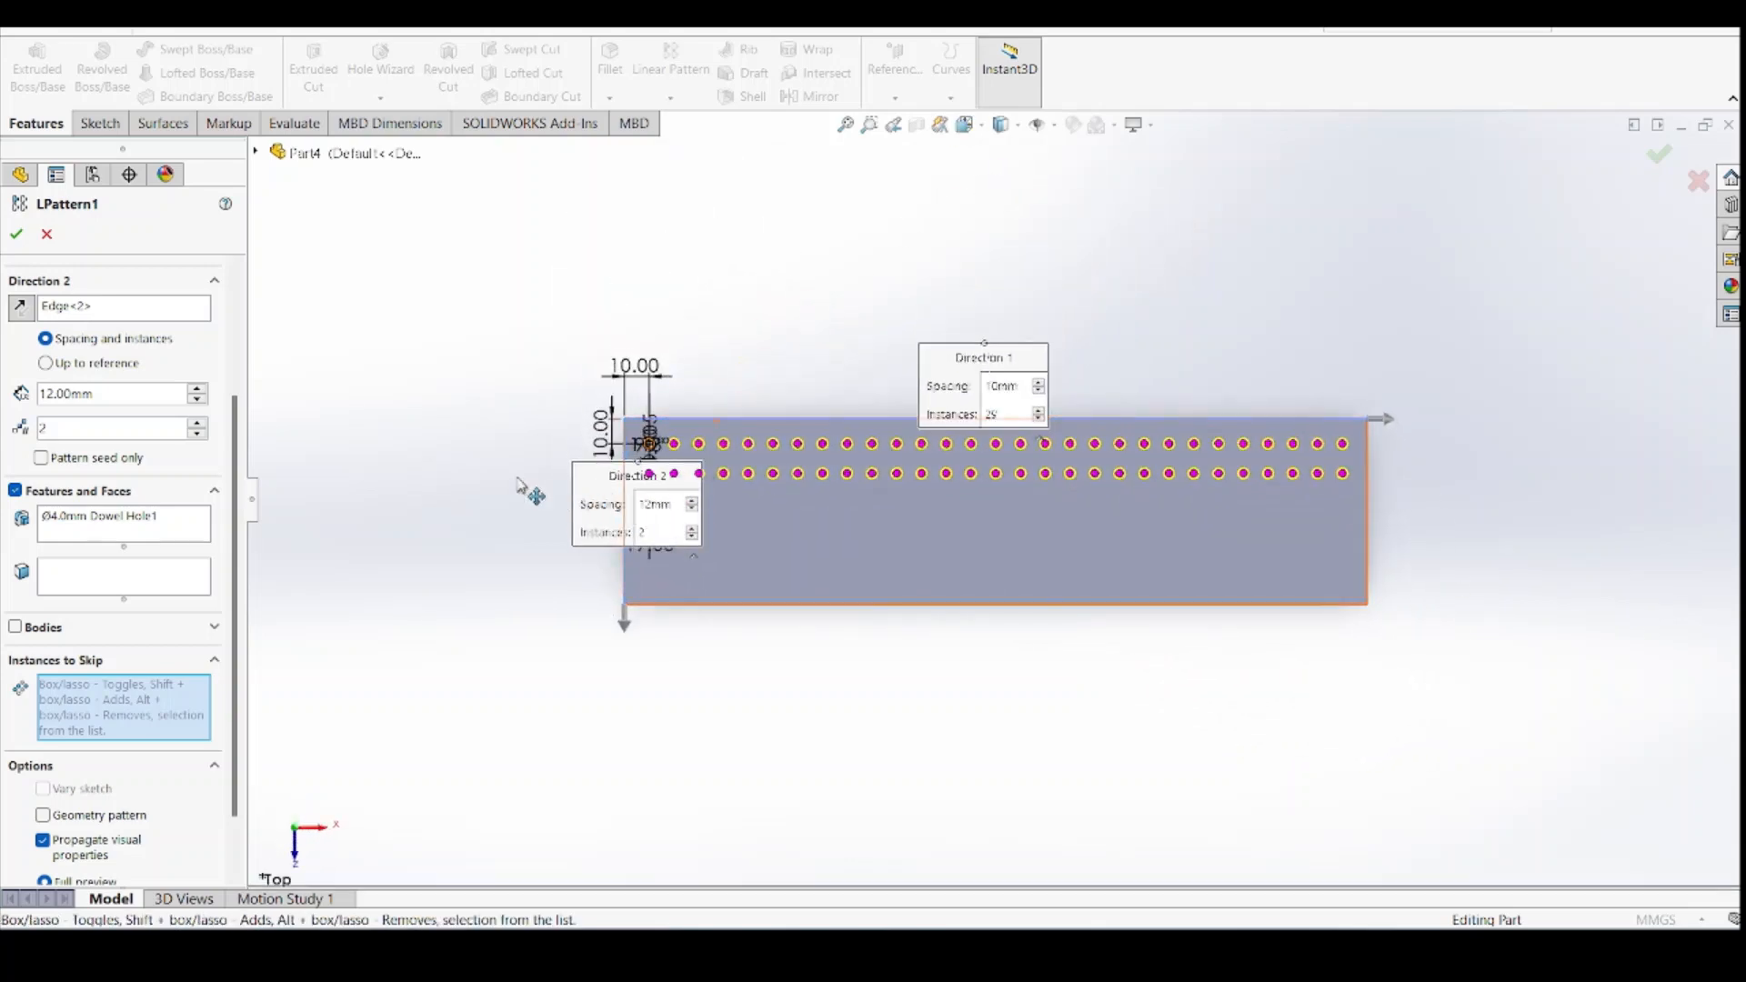
{"action": "left_click_drag", "start_coordinate": [547, 462], "coordinate": [480, 448]}
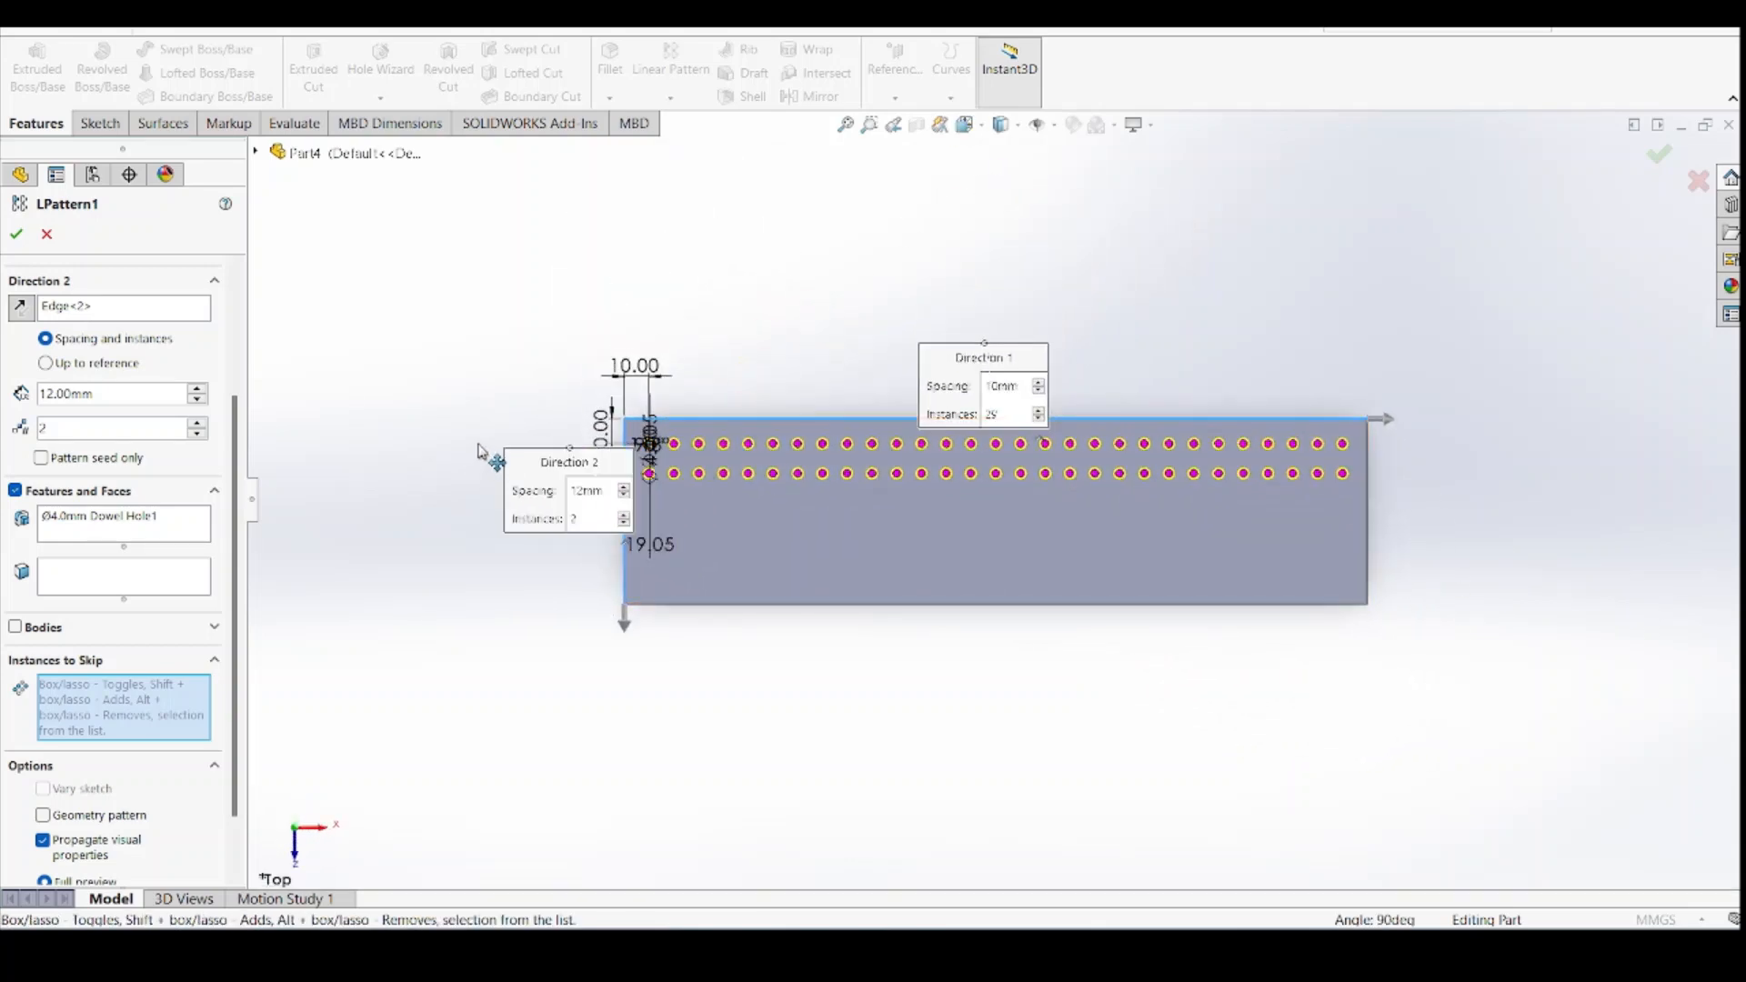
{"action": "left_click_drag", "start_coordinate": [963, 357], "coordinate": [994, 253]}
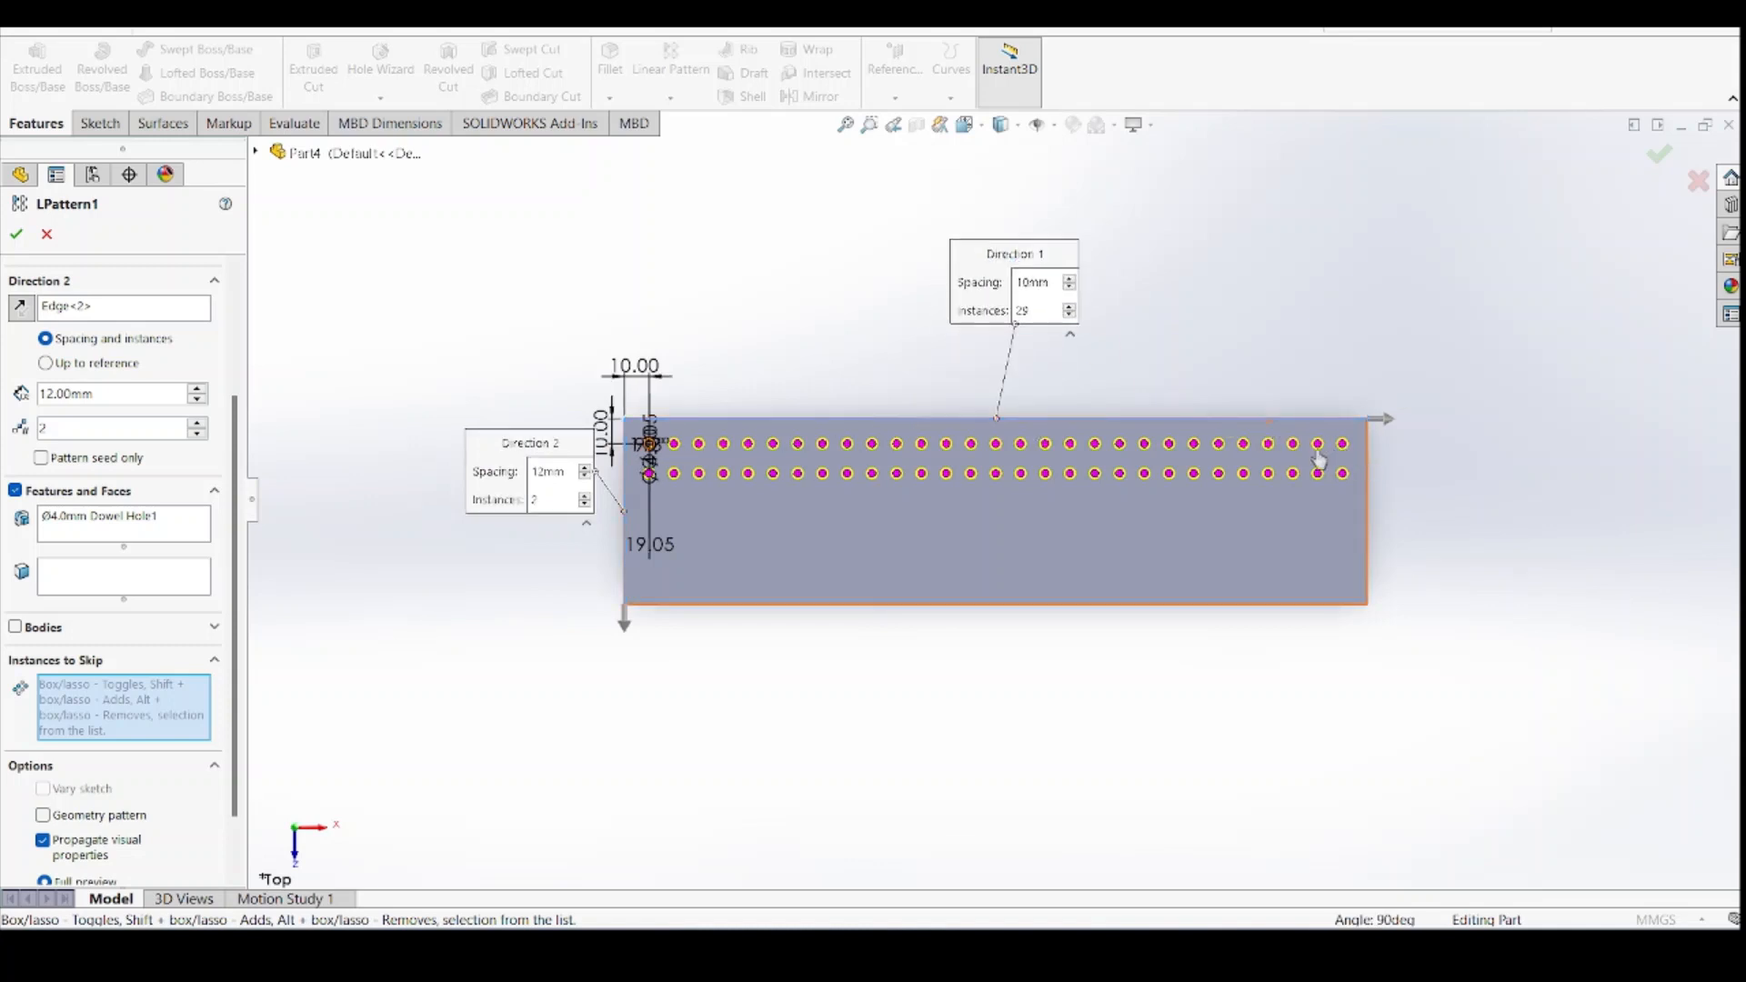
{"action": "left_click", "coordinate": [1243, 444]}
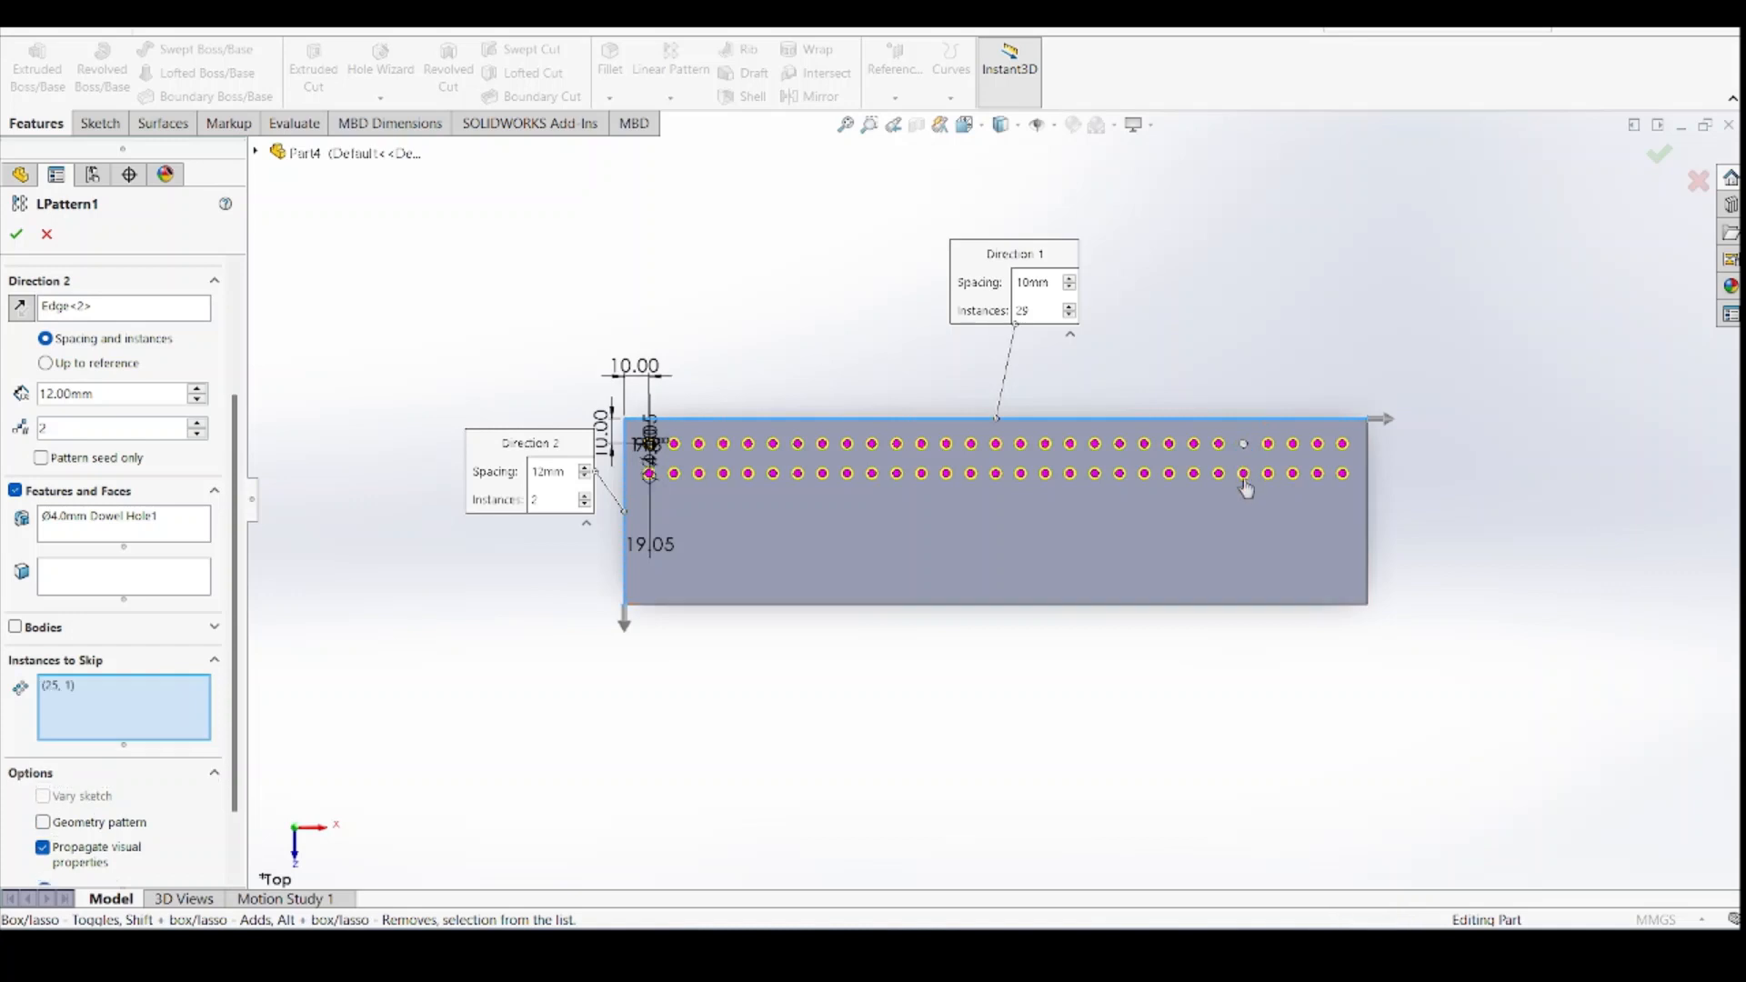
{"action": "left_click", "coordinate": [1243, 474]}
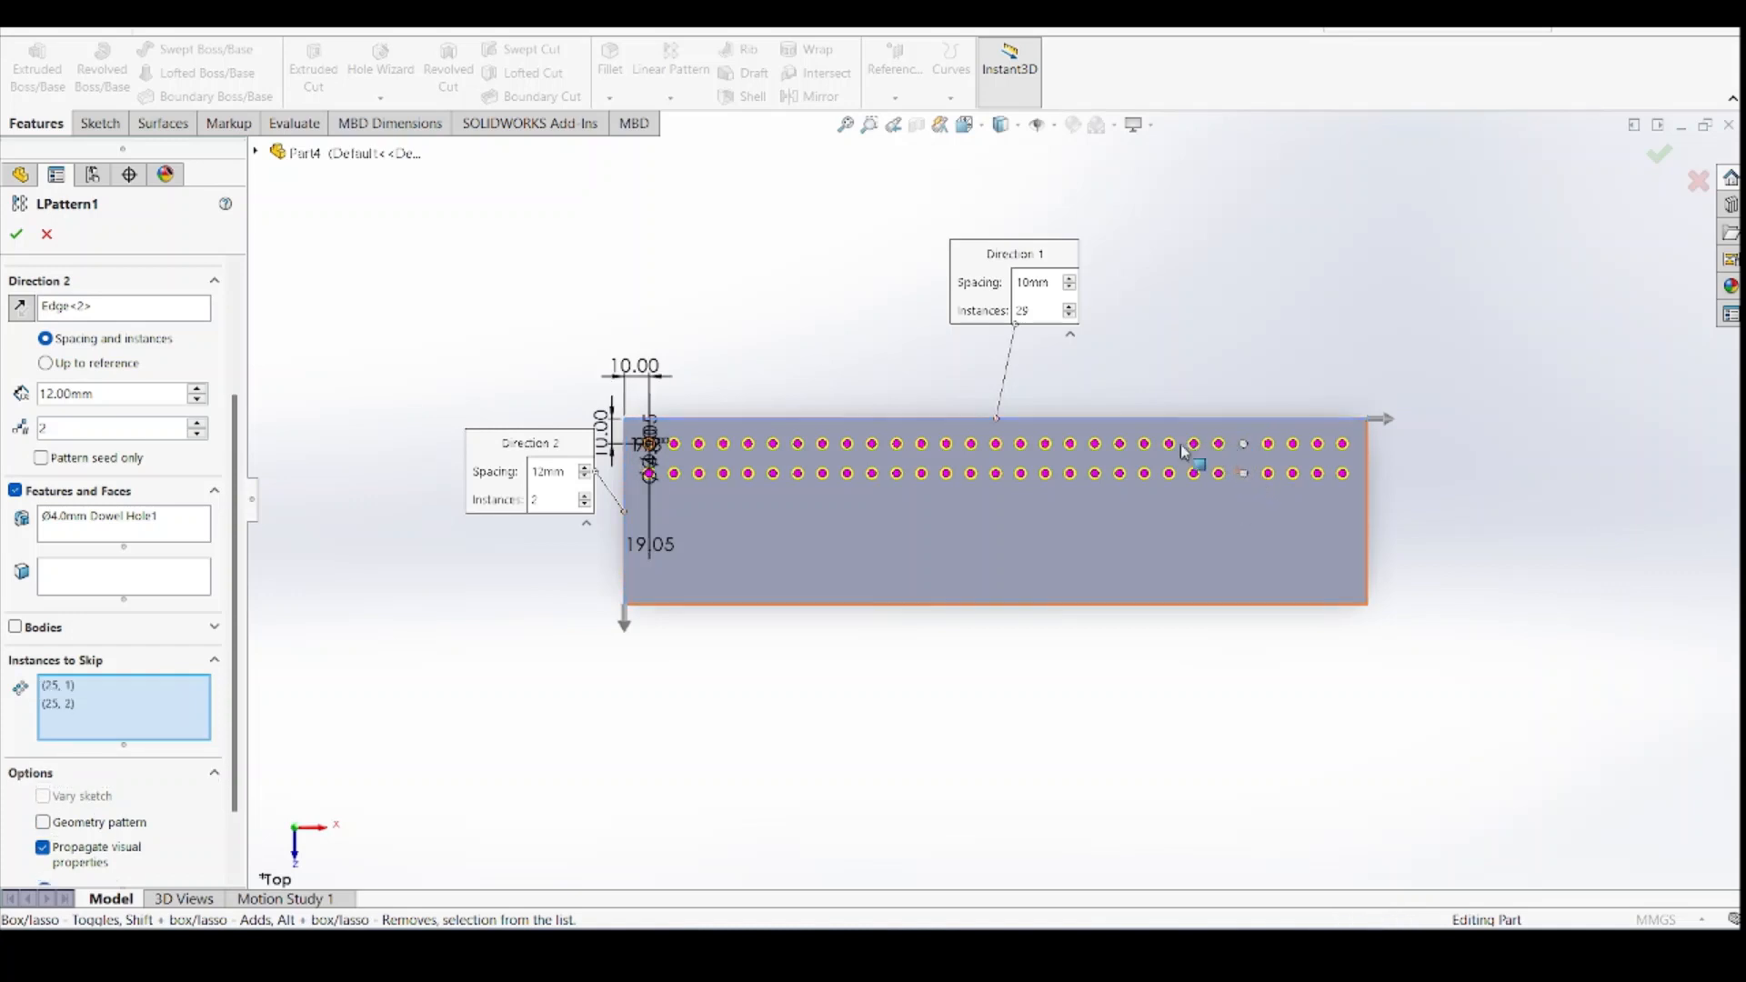
{"action": "left_click", "coordinate": [1120, 444]}
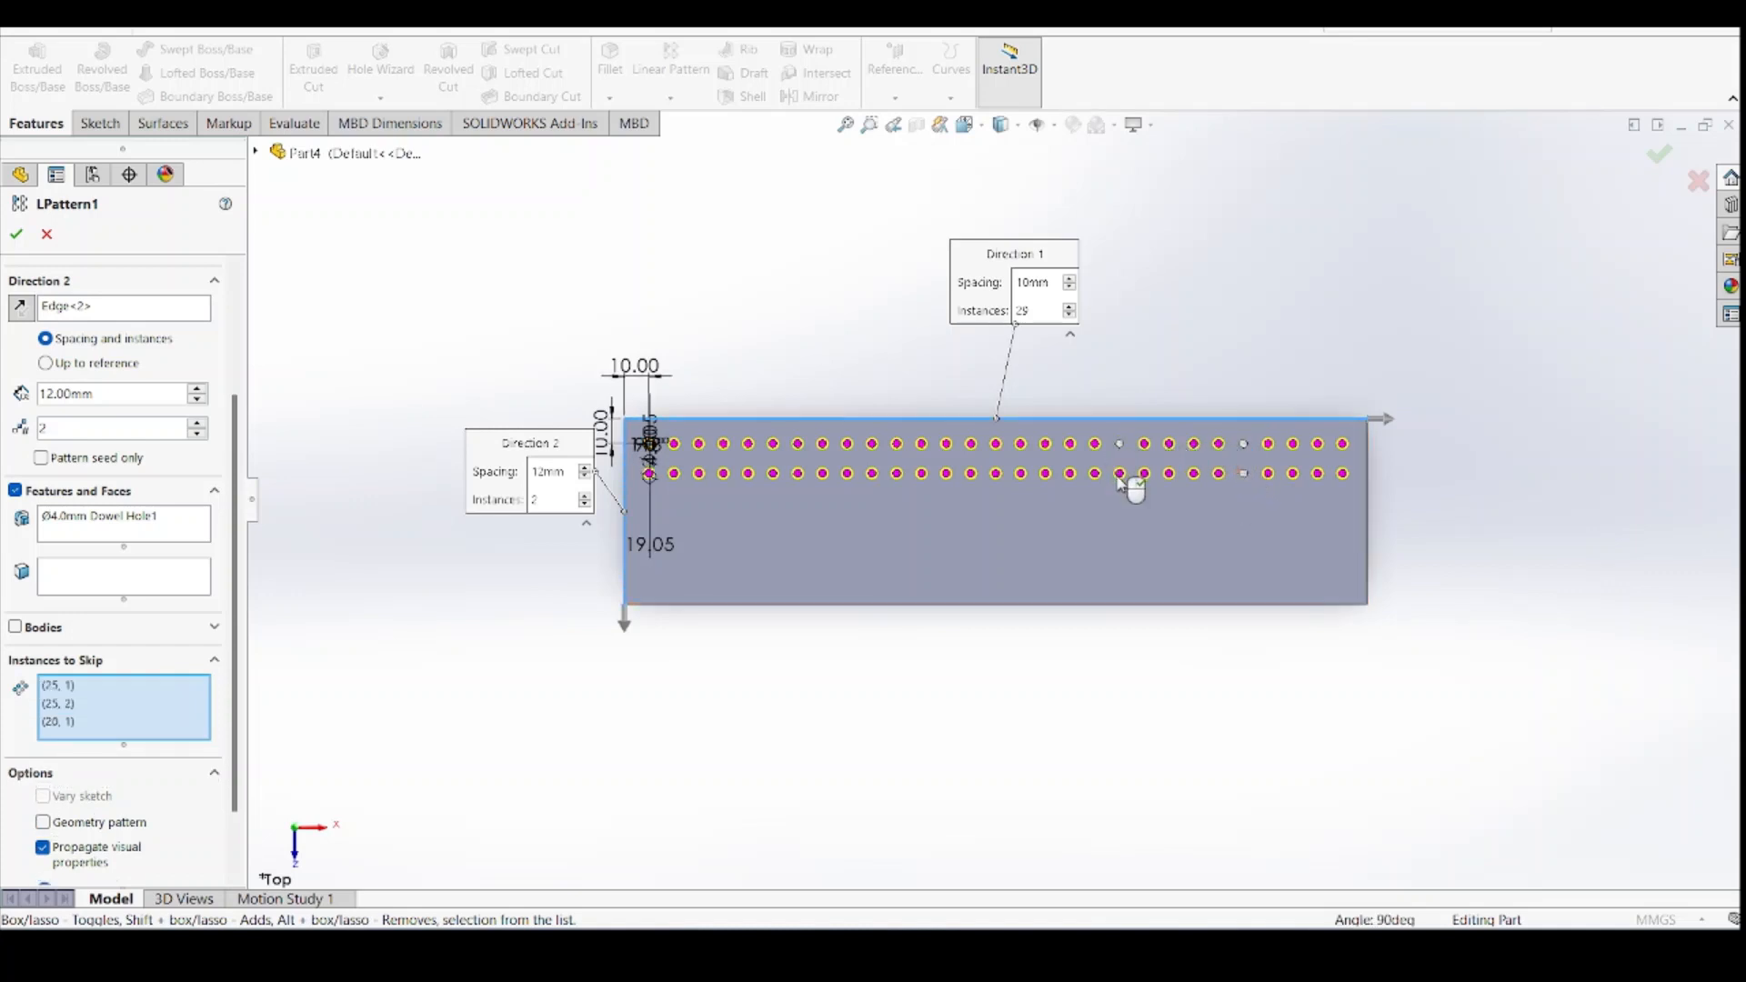
{"action": "left_click", "coordinate": [1120, 473]}
{"action": "left_click", "coordinate": [996, 444]}
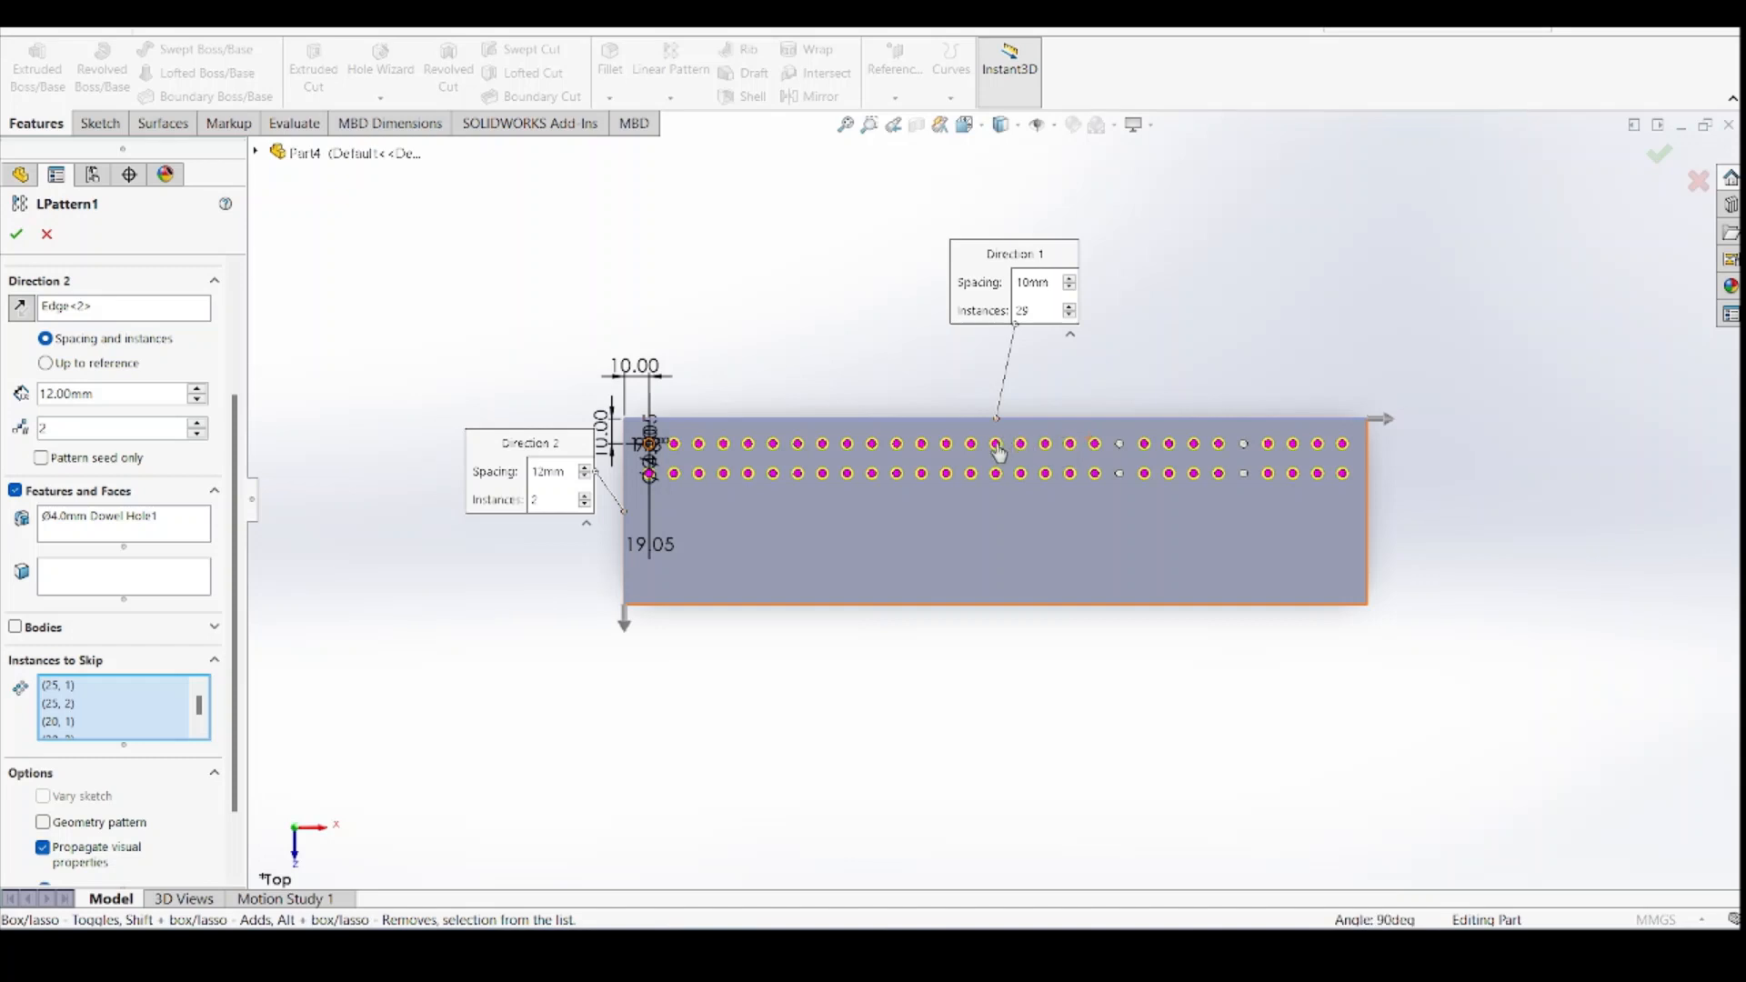
{"action": "left_click", "coordinate": [995, 473]}
{"action": "left_click", "coordinate": [872, 443]}
{"action": "left_click", "coordinate": [872, 473]}
{"action": "left_click", "coordinate": [748, 443]}
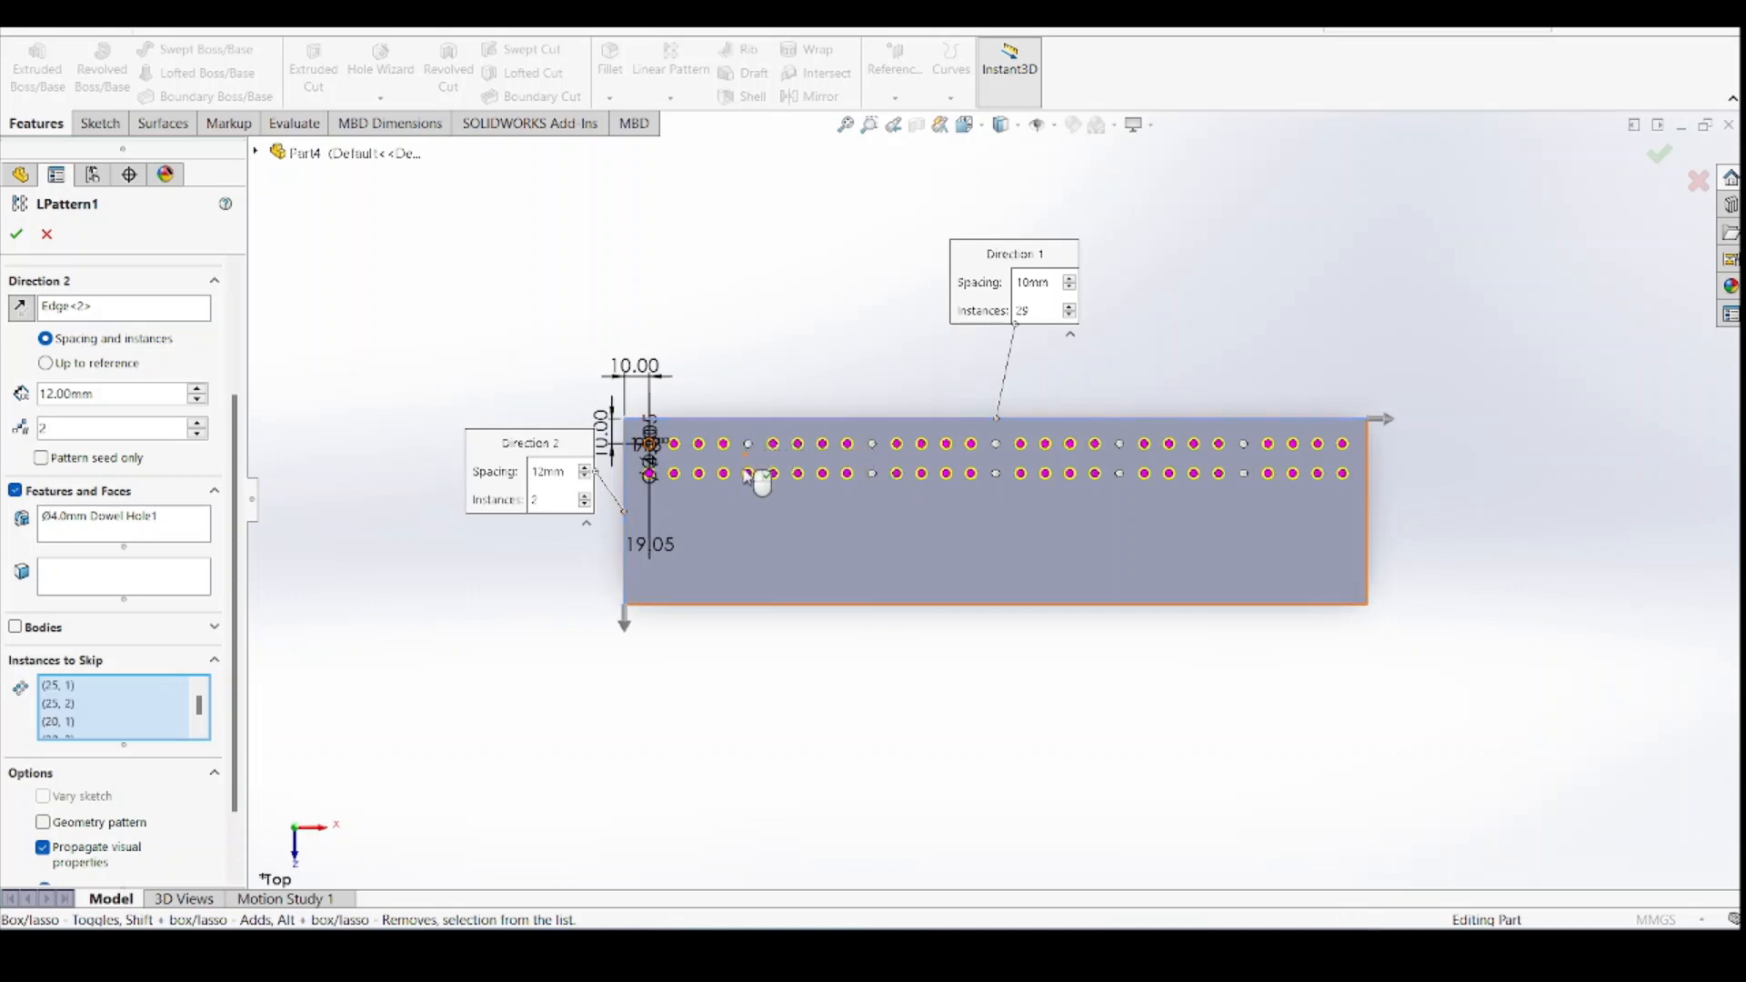
{"action": "left_click", "coordinate": [746, 473]}
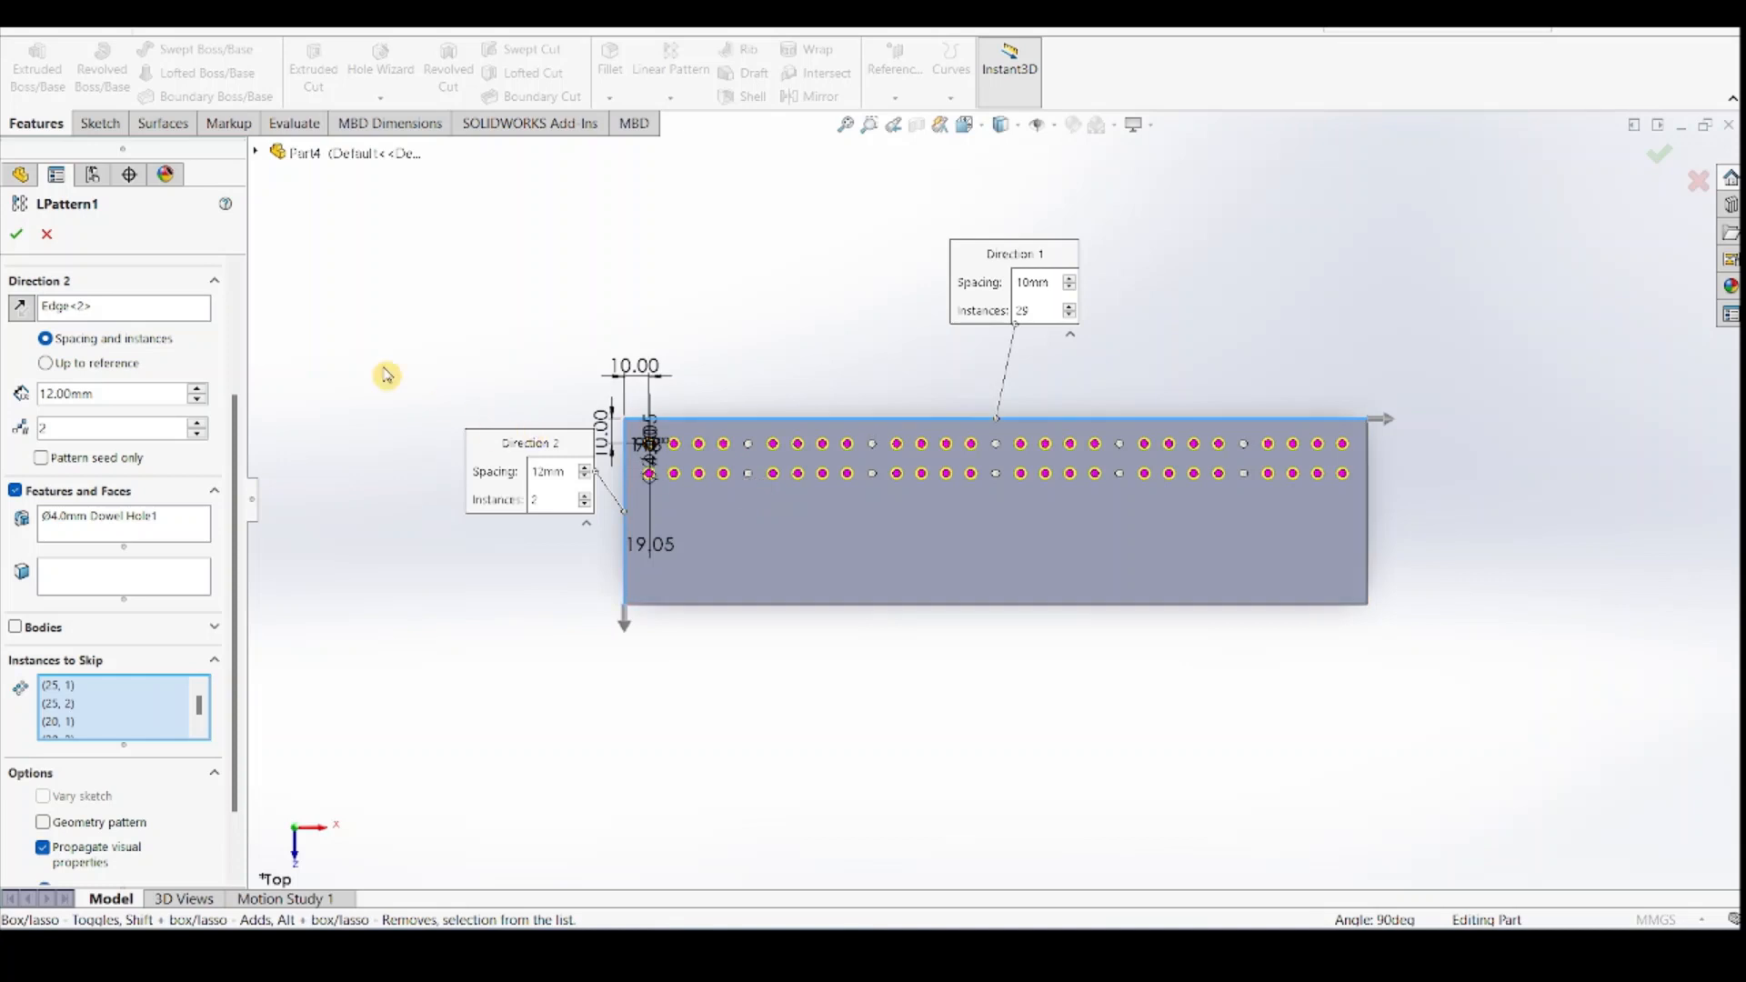
{"action": "left_click", "coordinate": [17, 233]}
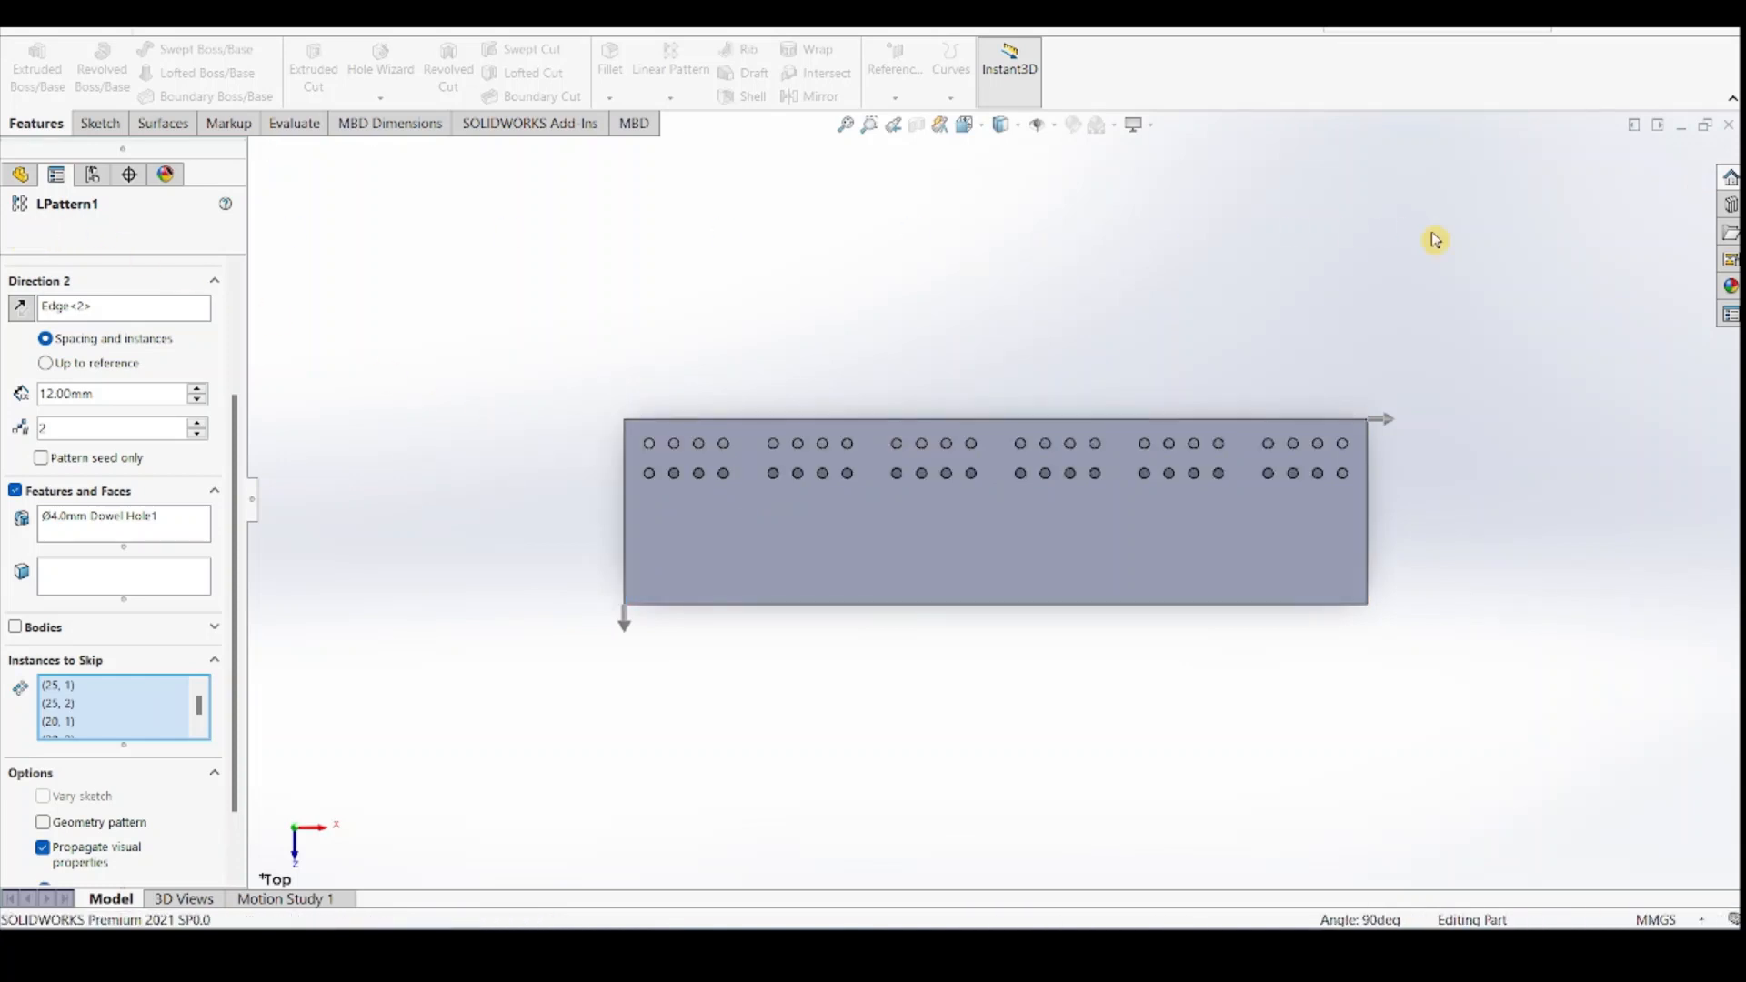
Mirror the linear hole pattern LPattern1 about the Front Plane onto the other half of the plate
{"action": "middle_click_drag", "start_coordinate": [697, 639], "coordinate": [670, 488]}
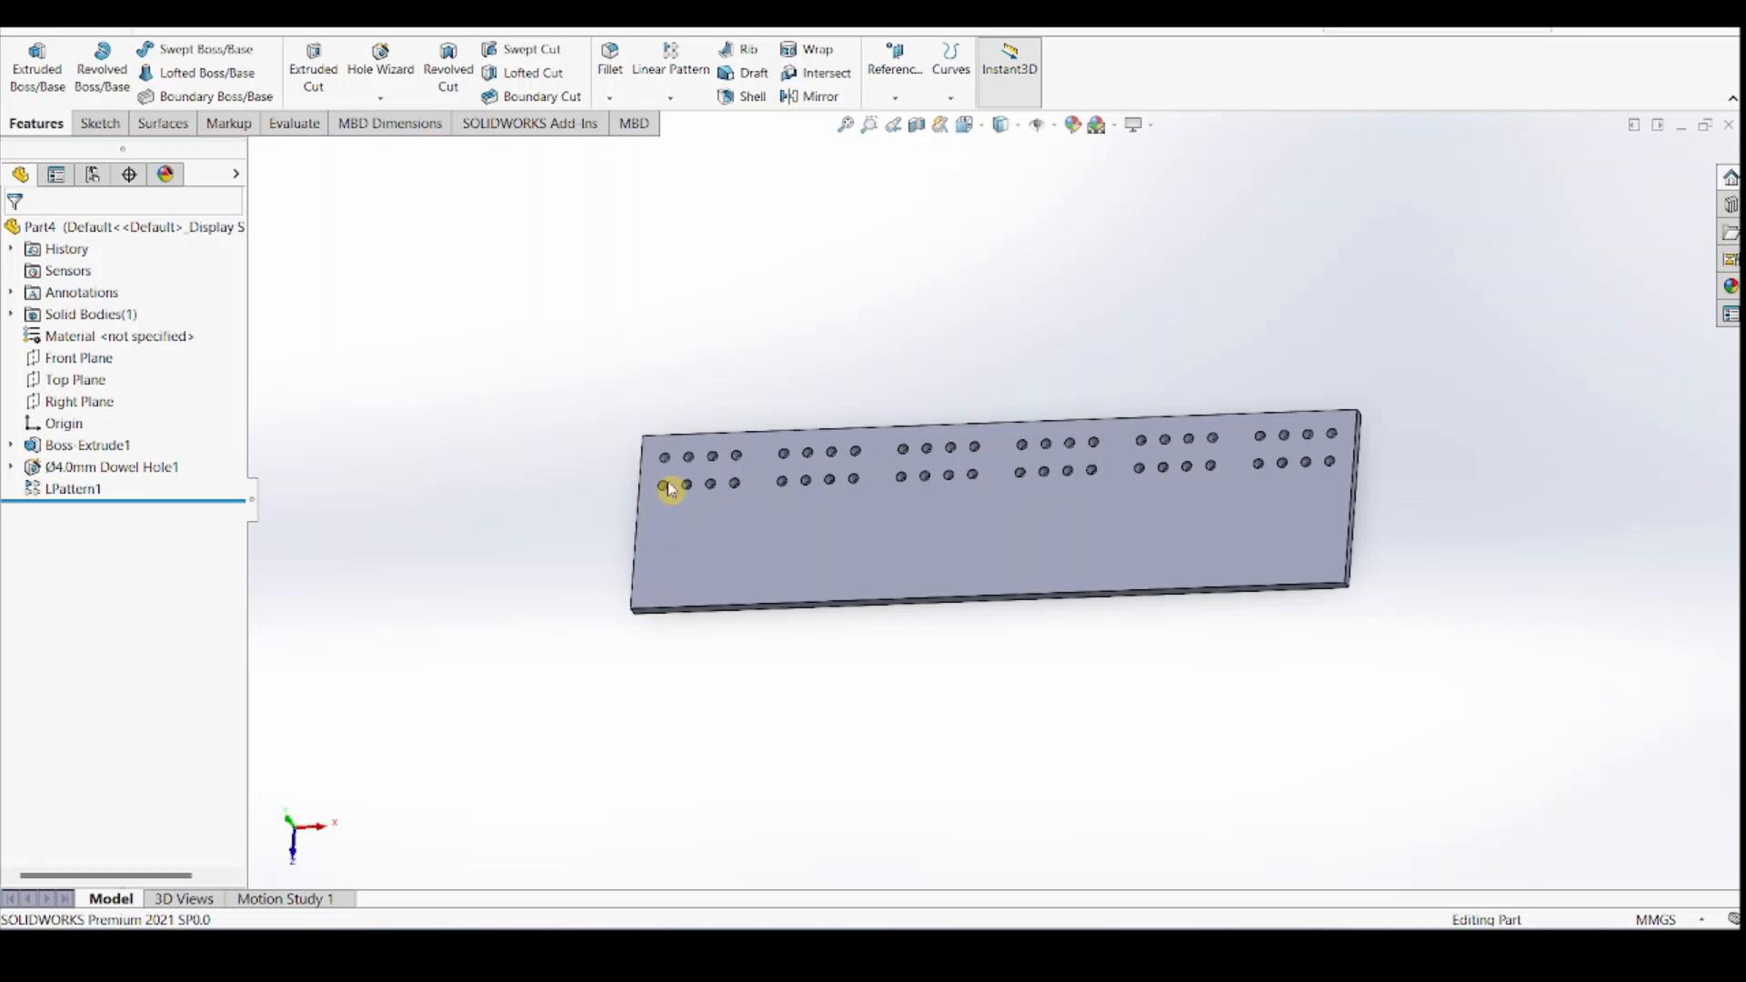
{"action": "left_click", "coordinate": [971, 128]}
{"action": "left_click", "coordinate": [1067, 179]}
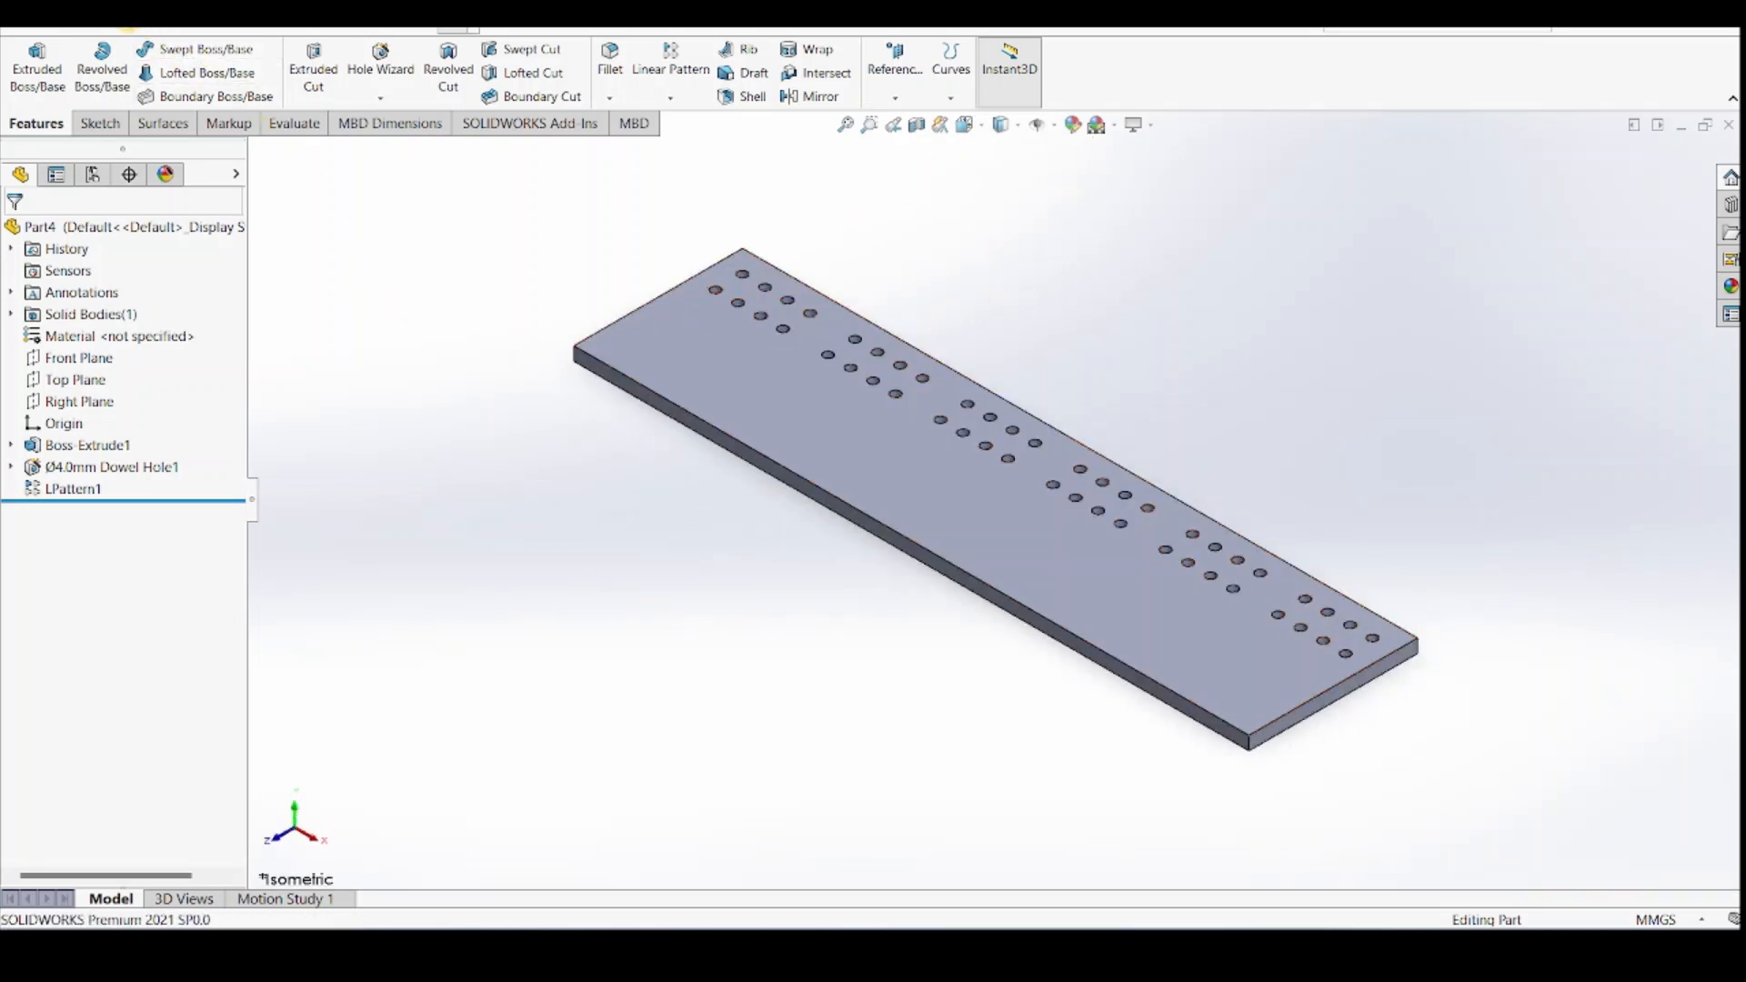
{"action": "left_click", "coordinate": [266, 30]}
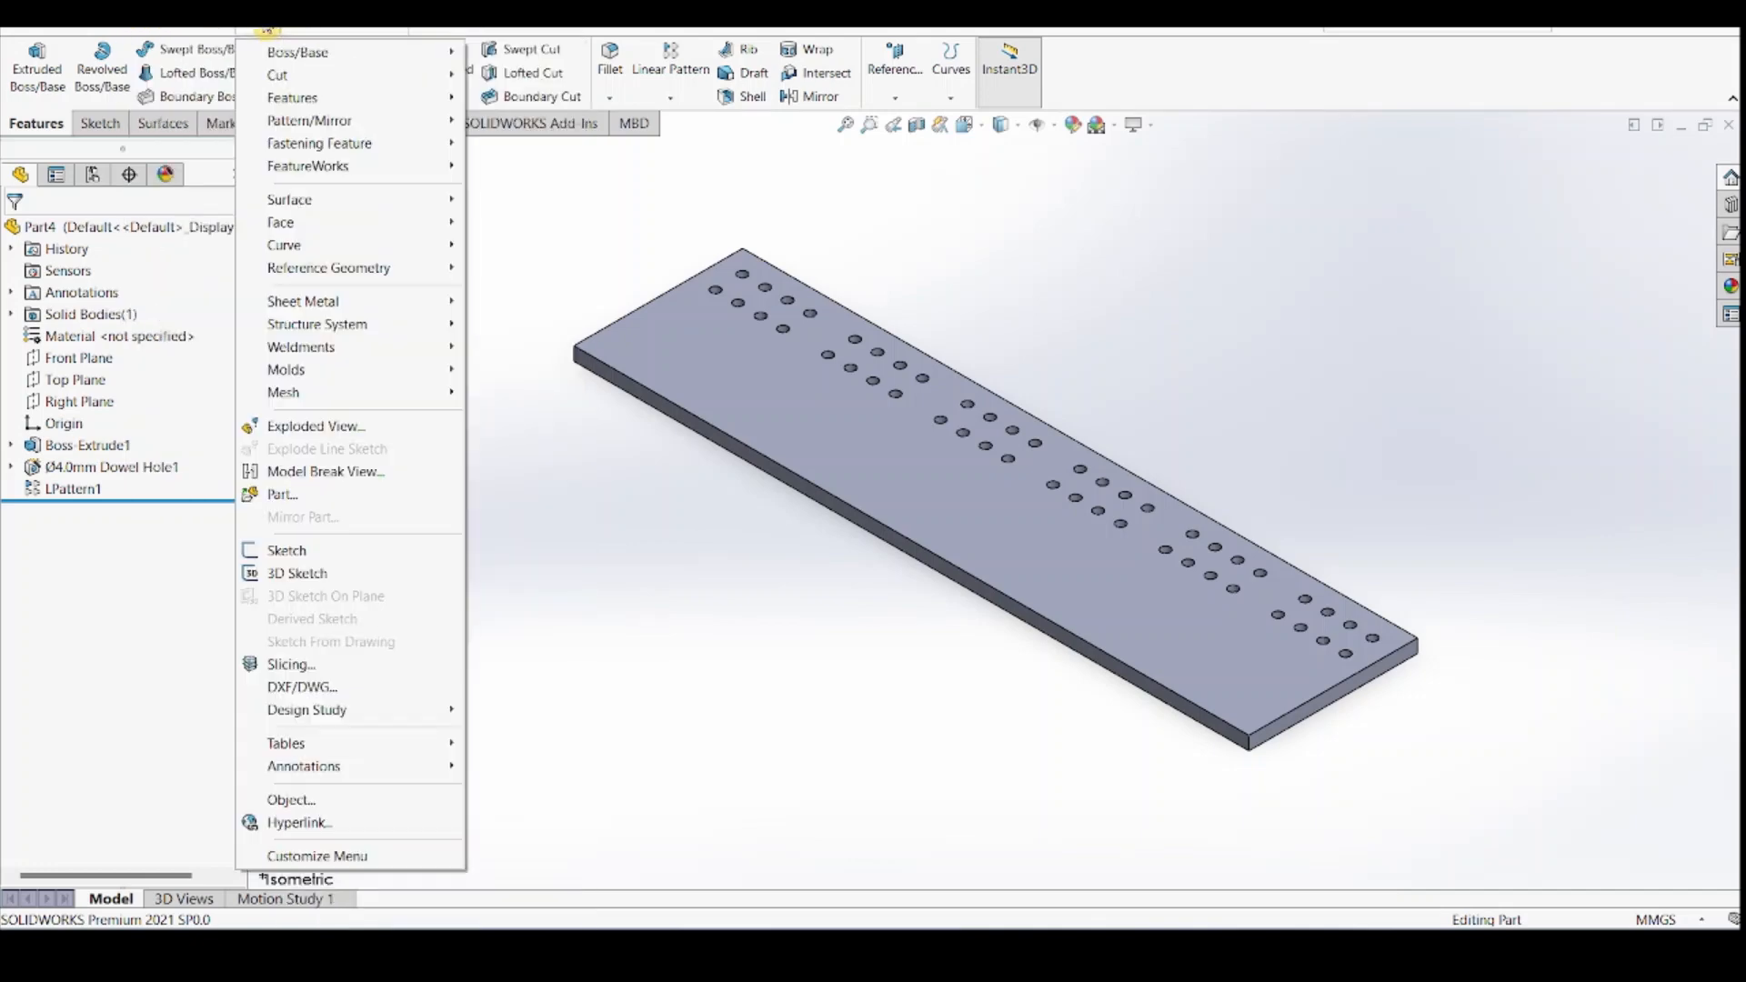
{"action": "mouse_move", "coordinate": [303, 116]}
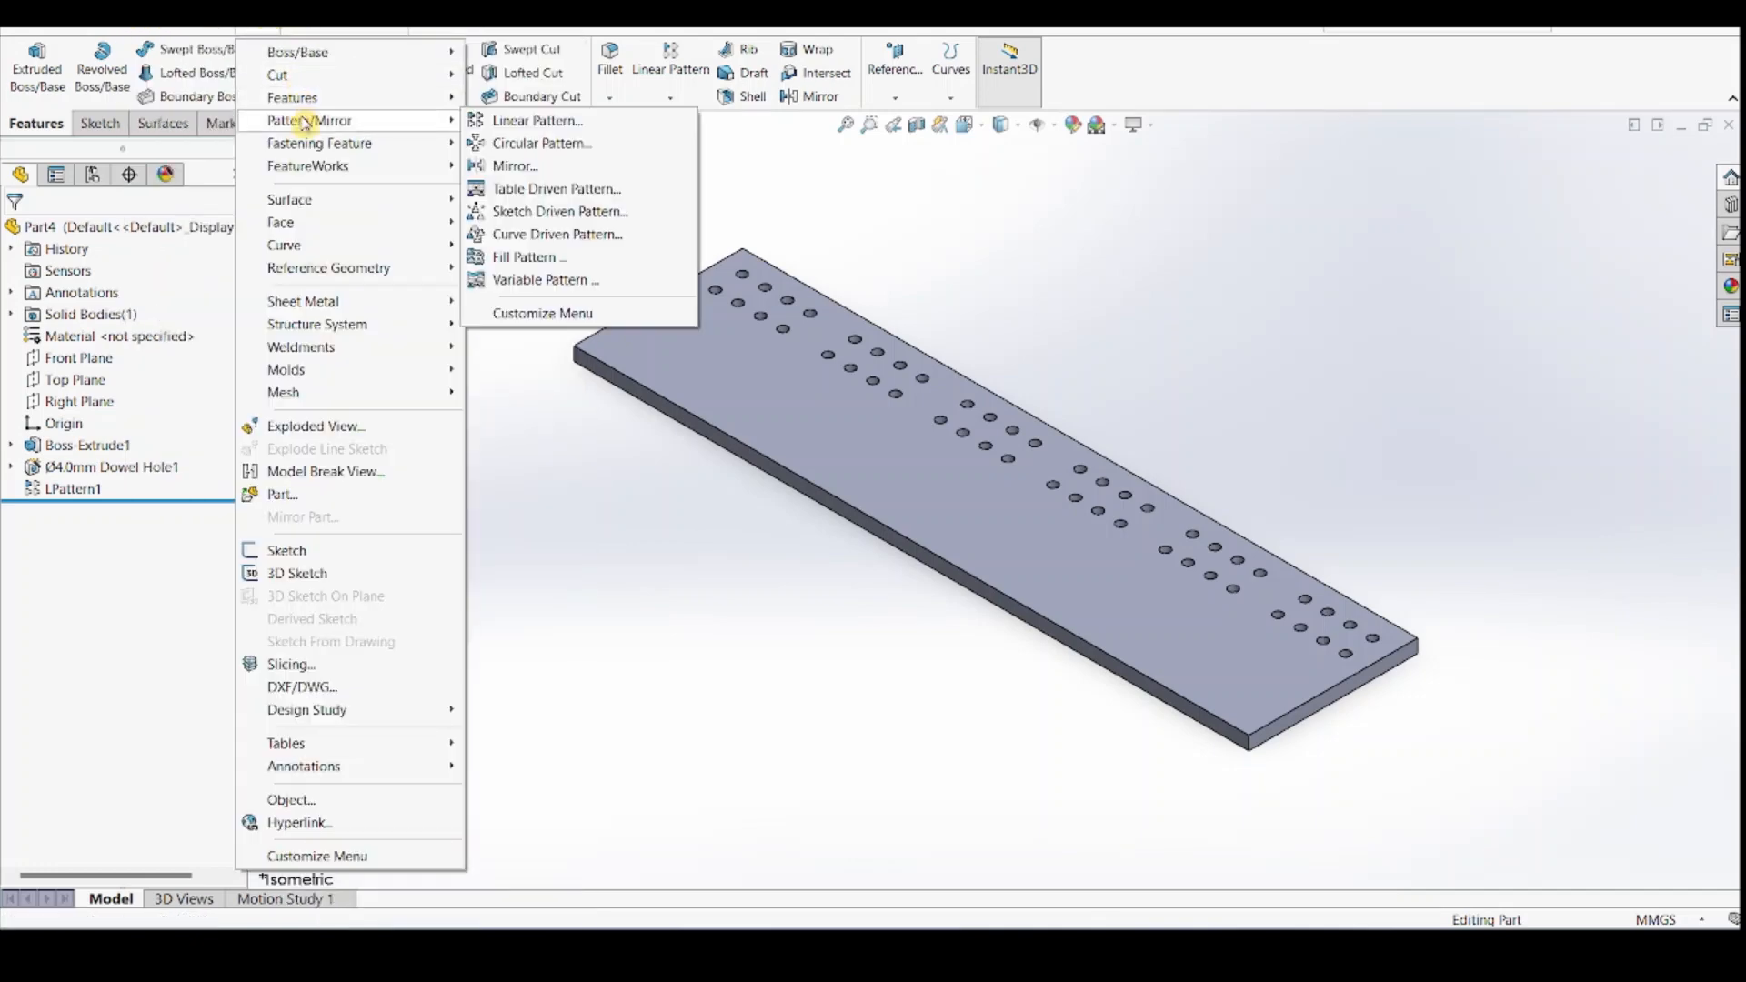
{"action": "left_click", "coordinate": [535, 167]}
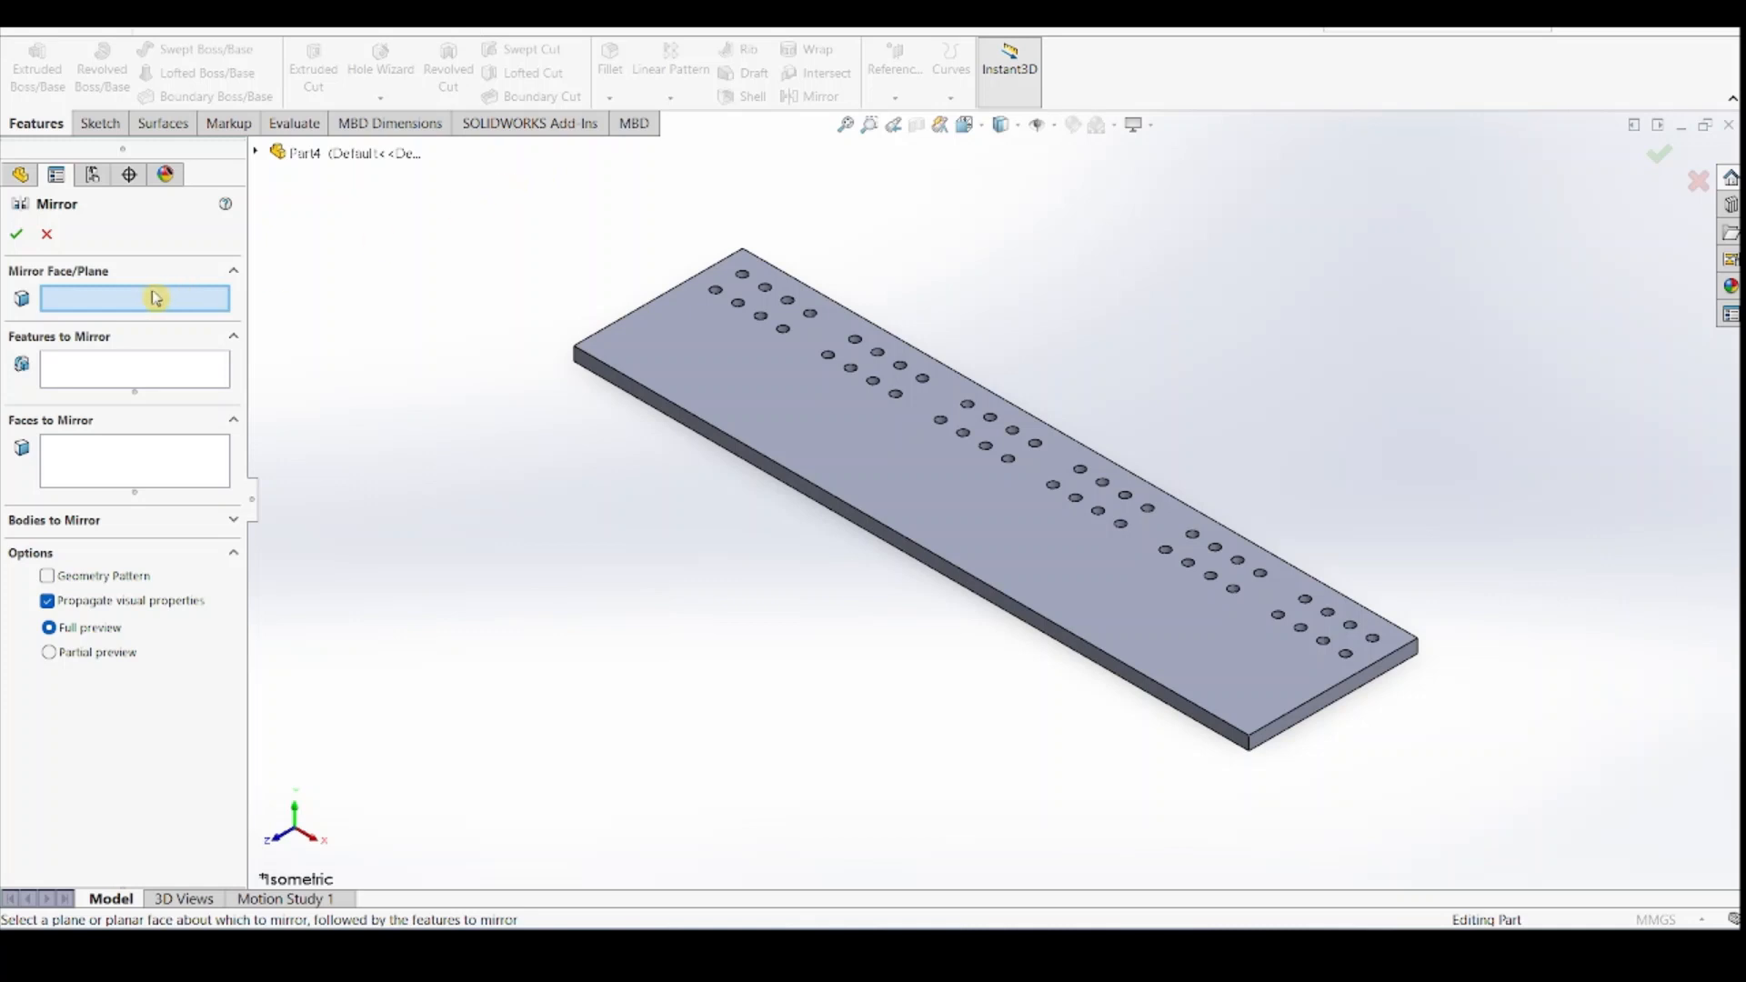
{"action": "left_click", "coordinate": [24, 178]}
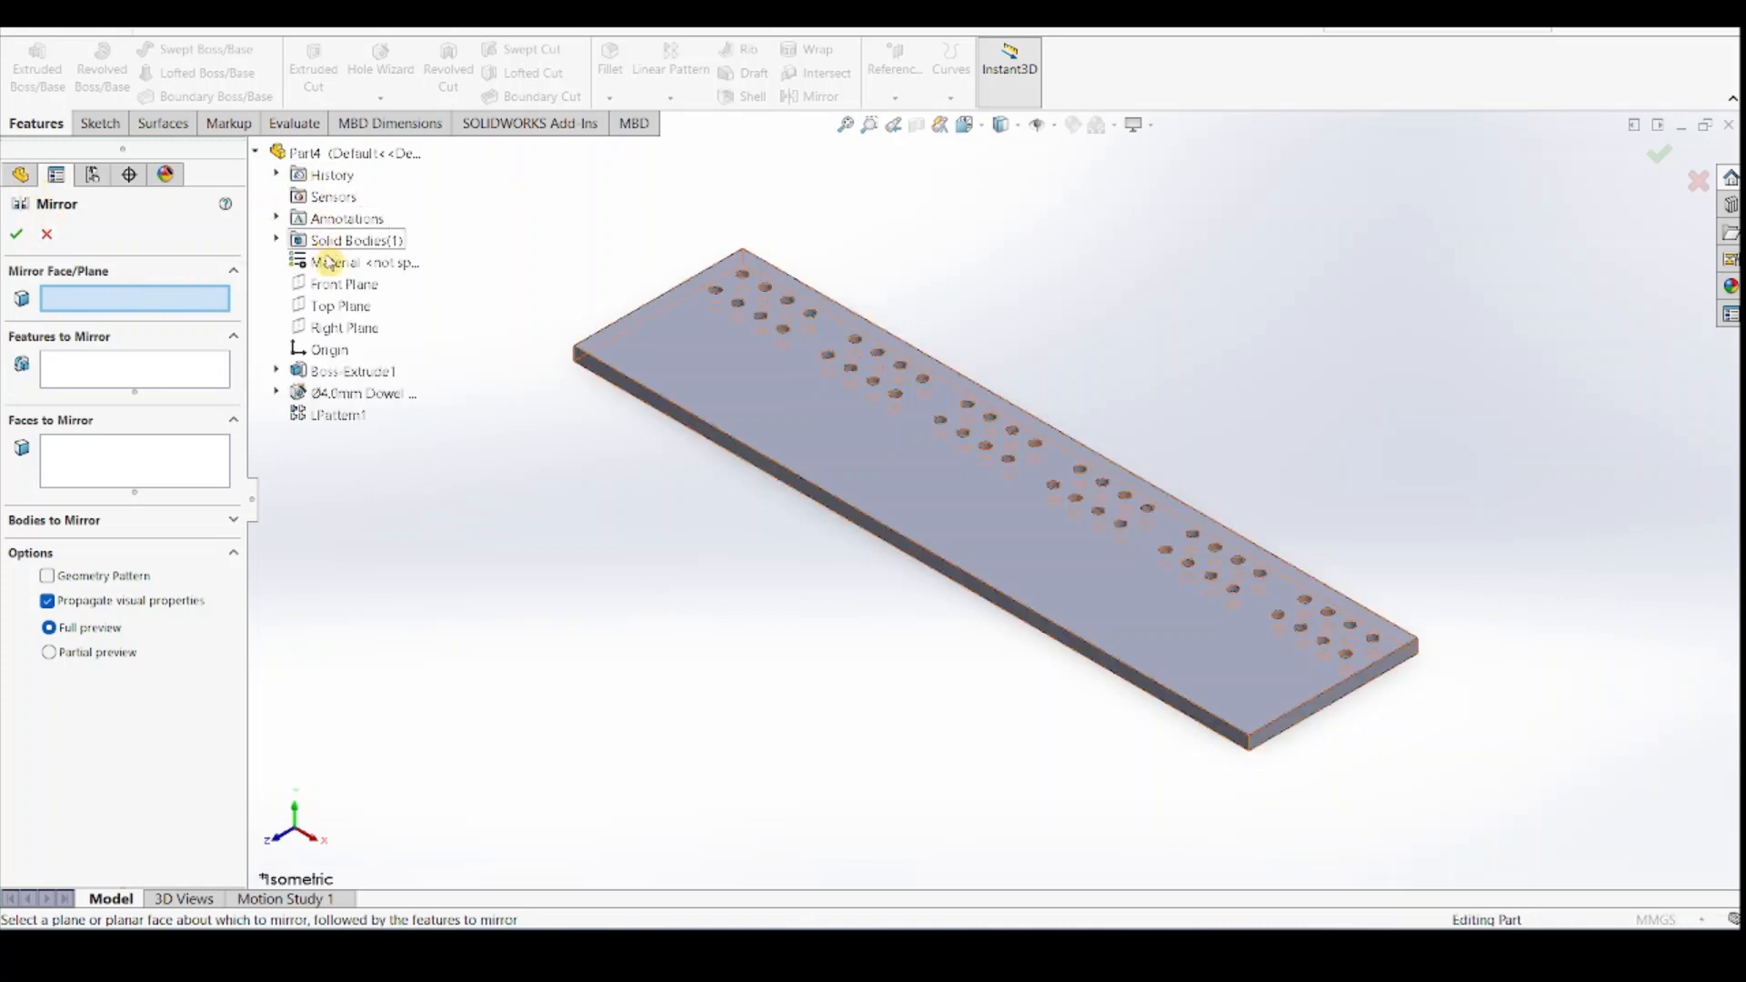
{"action": "left_click", "coordinate": [332, 286]}
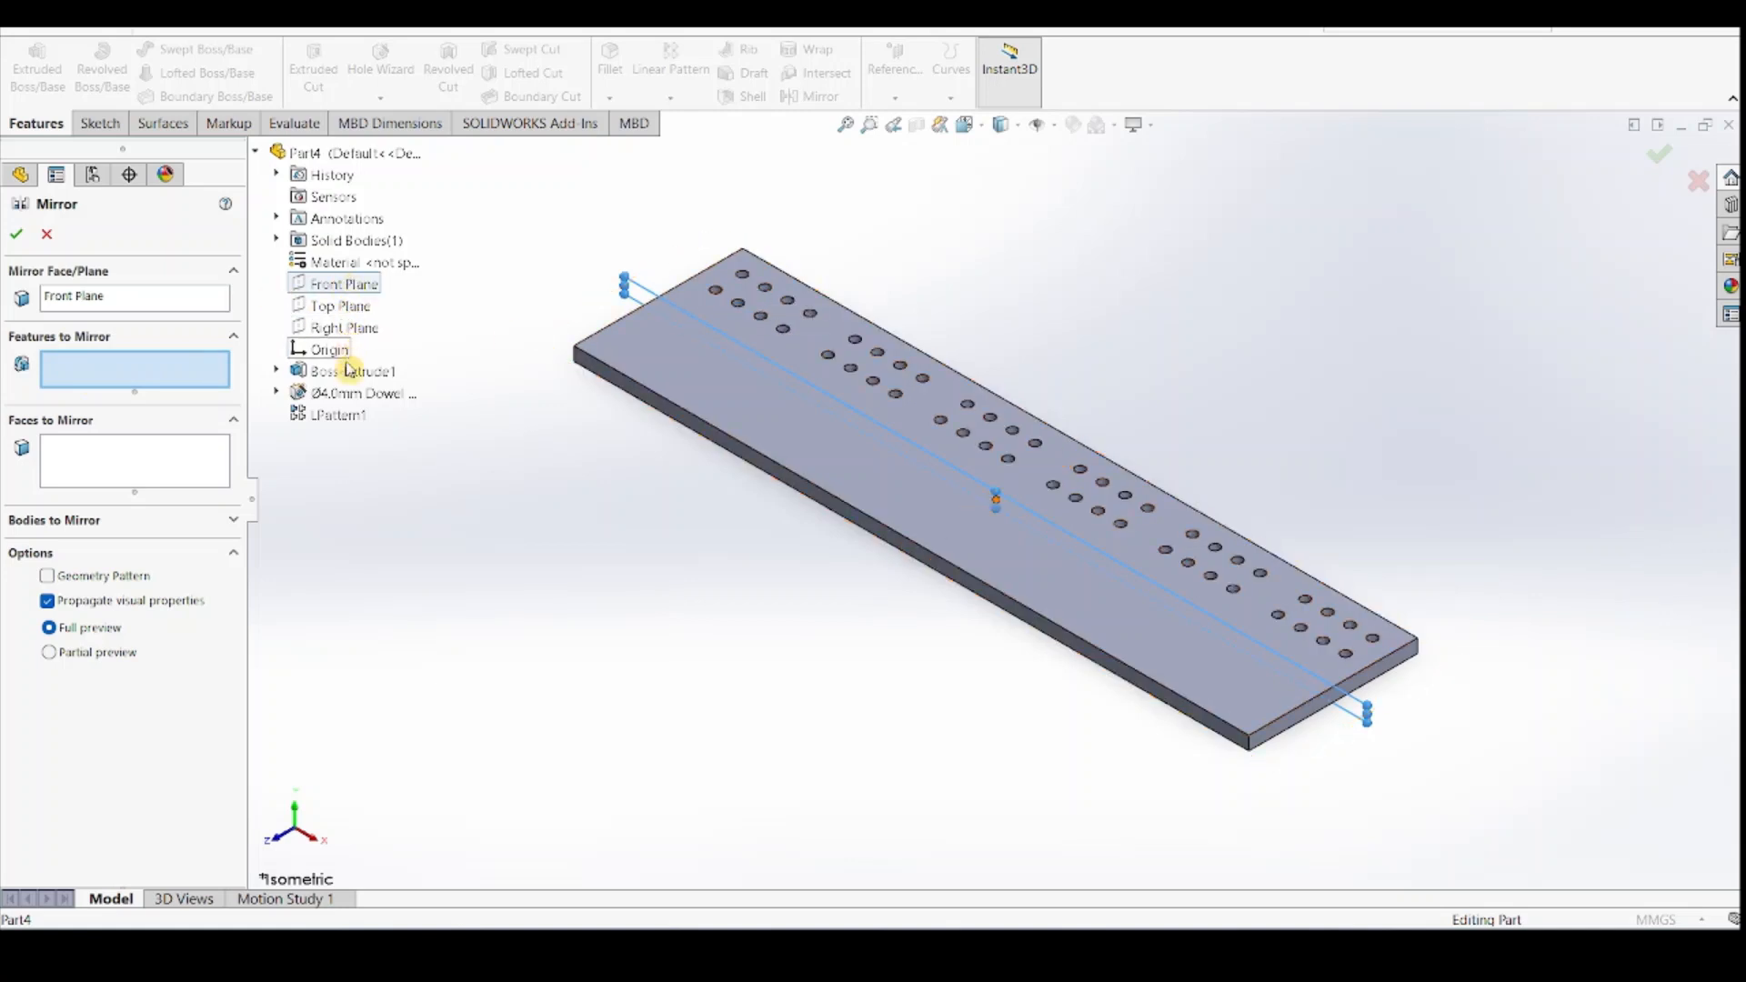
{"action": "left_click", "coordinate": [338, 417]}
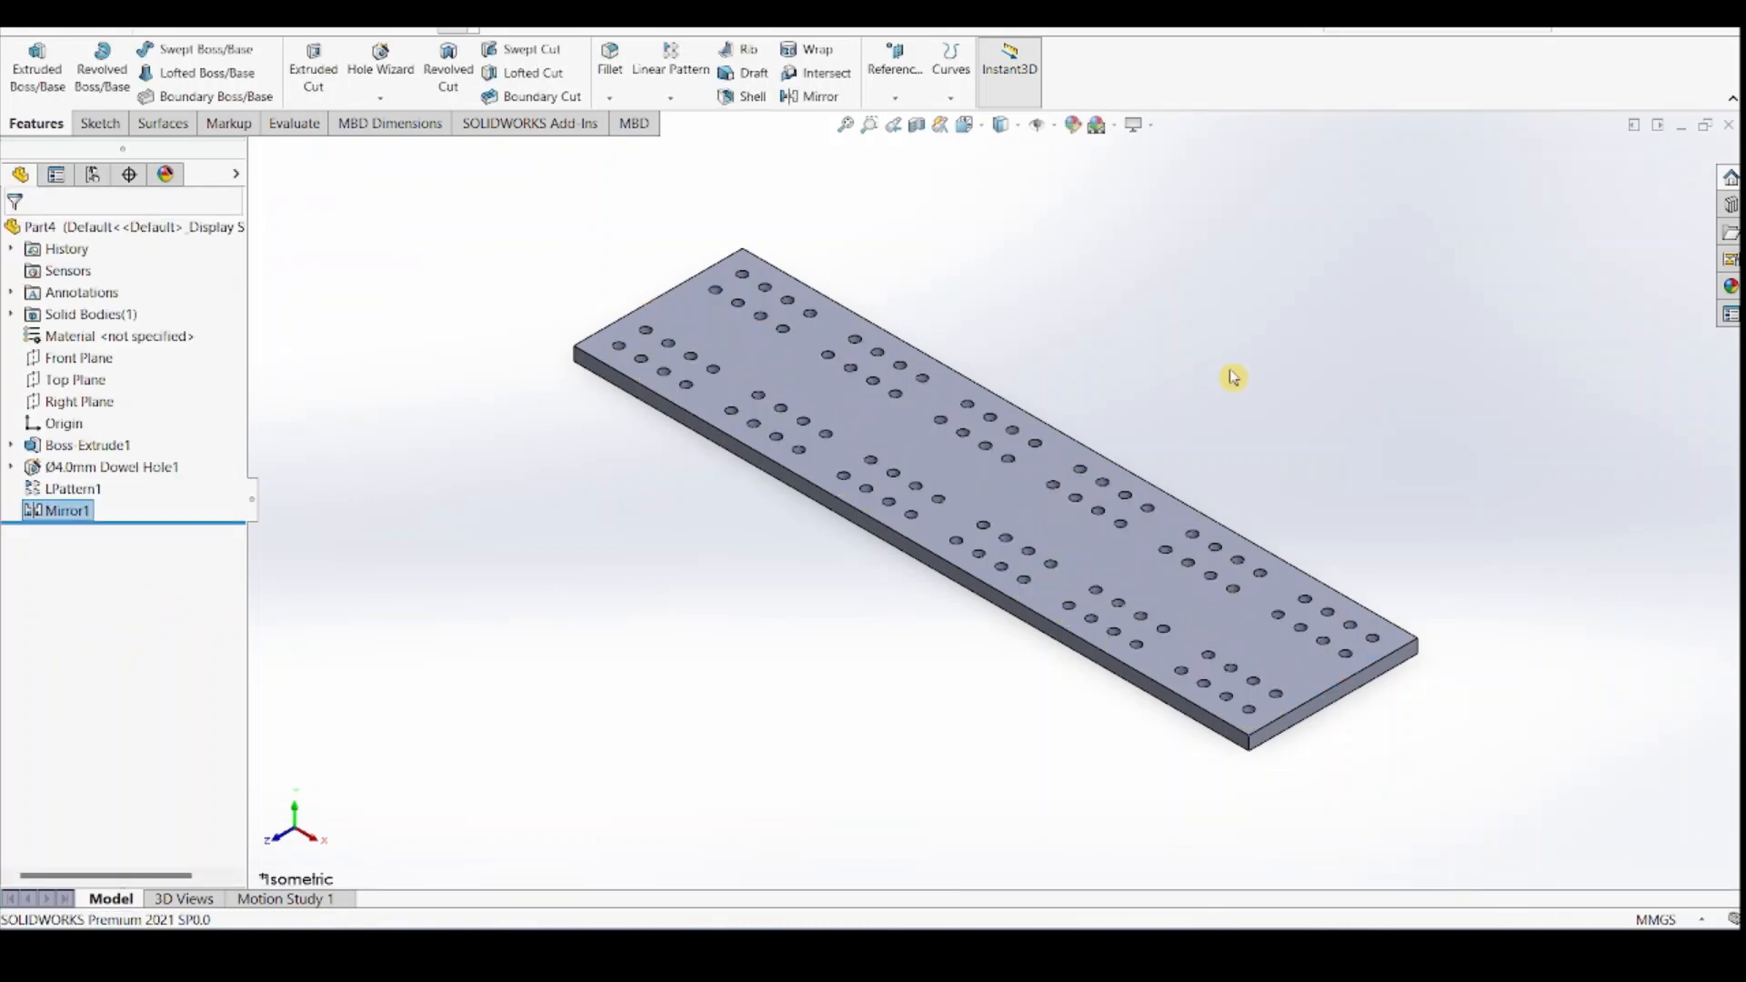
{"action": "scroll", "coordinate": [1250, 372], "scroll_direction": "down", "scroll_amount": 2}
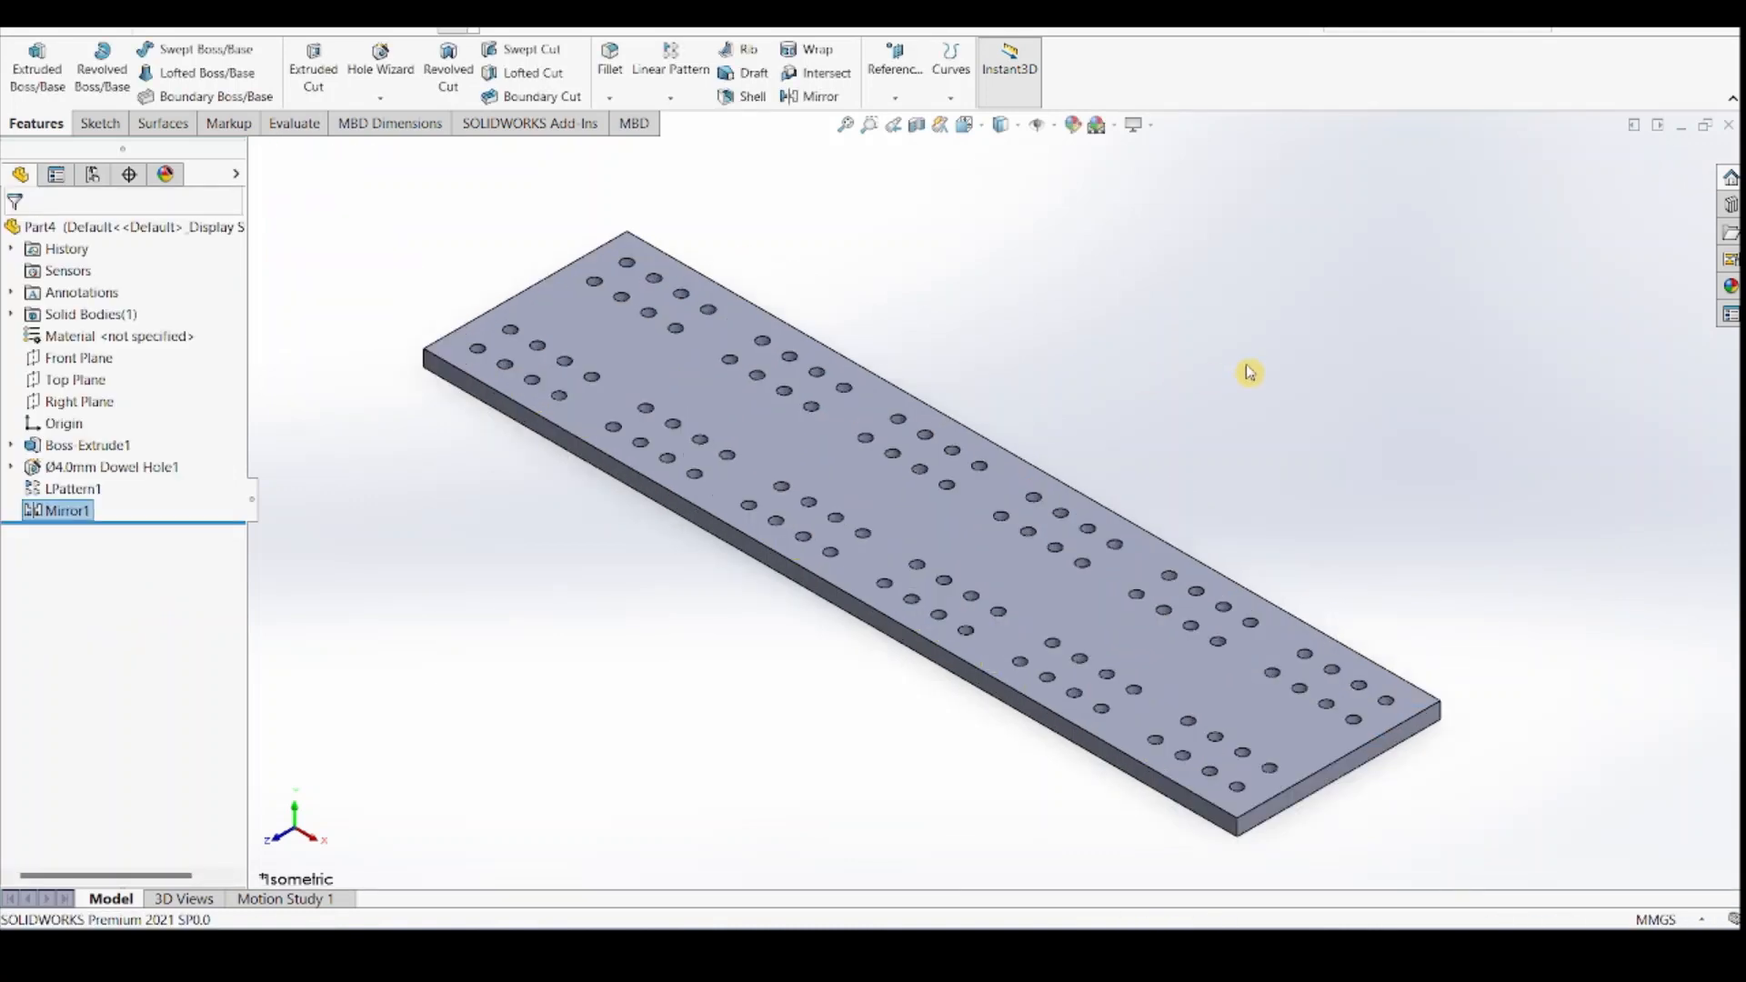